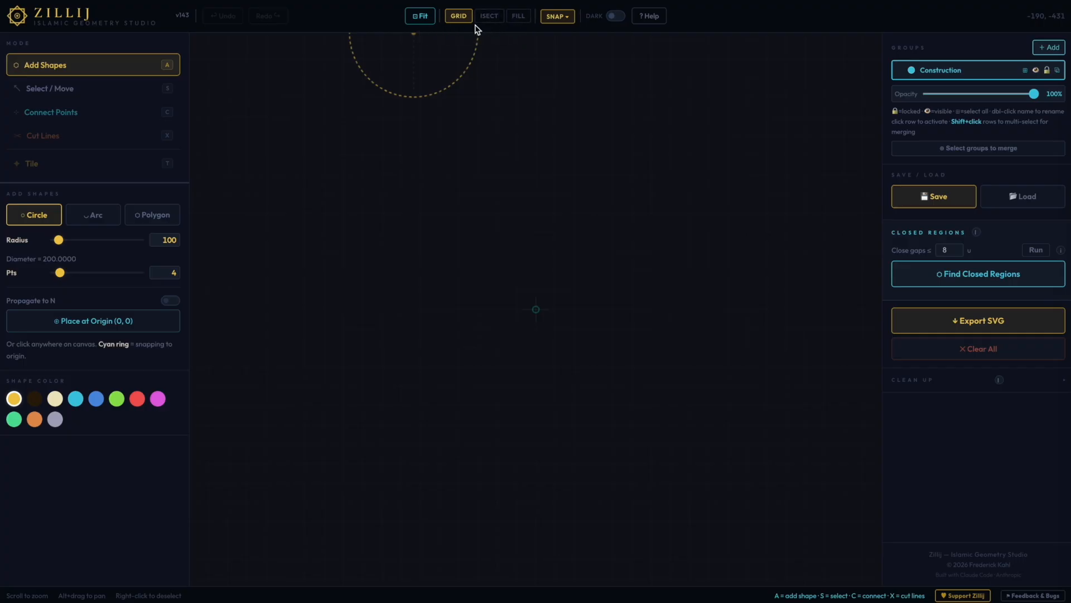
- Review the snap options, and preview the light theme before returning to the dark theme
{"action": "left_click", "coordinate": [557, 18]}
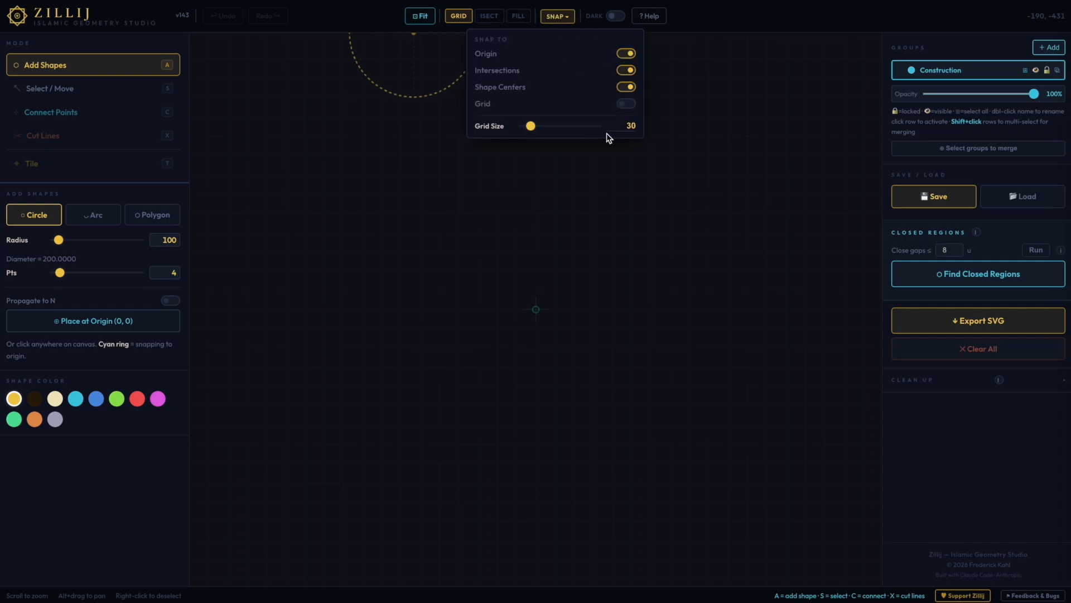
{"action": "left_click", "coordinate": [554, 21]}
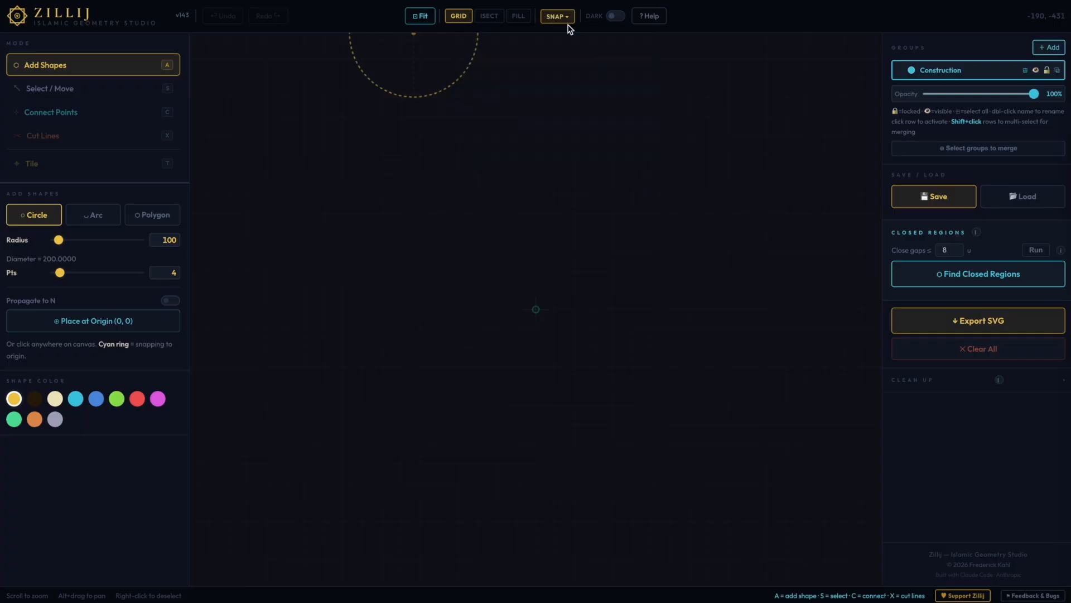
{"action": "left_click", "coordinate": [615, 17]}
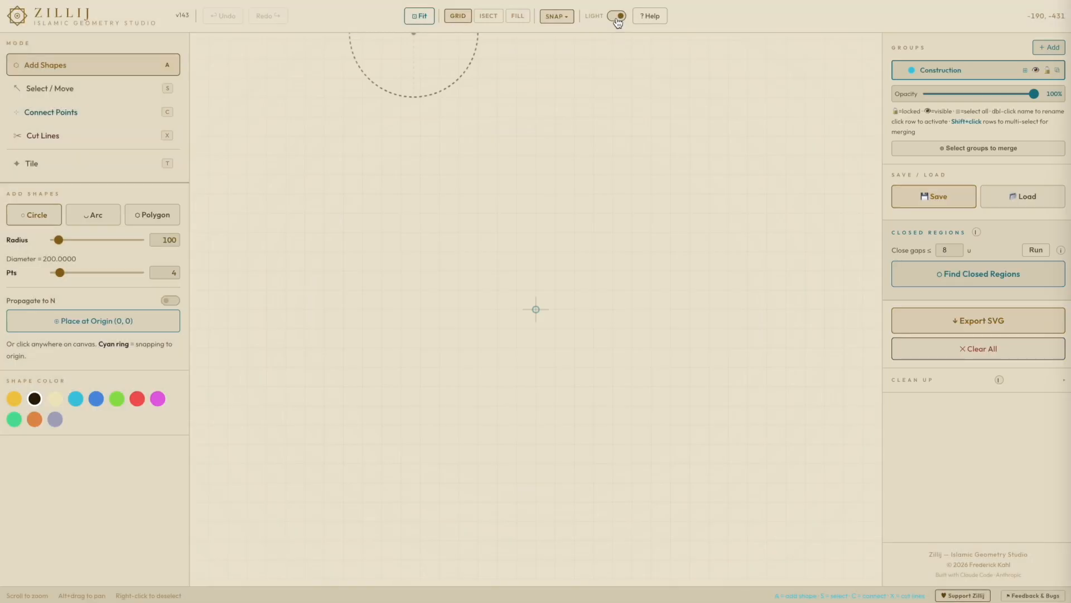
{"action": "left_click", "coordinate": [617, 19]}
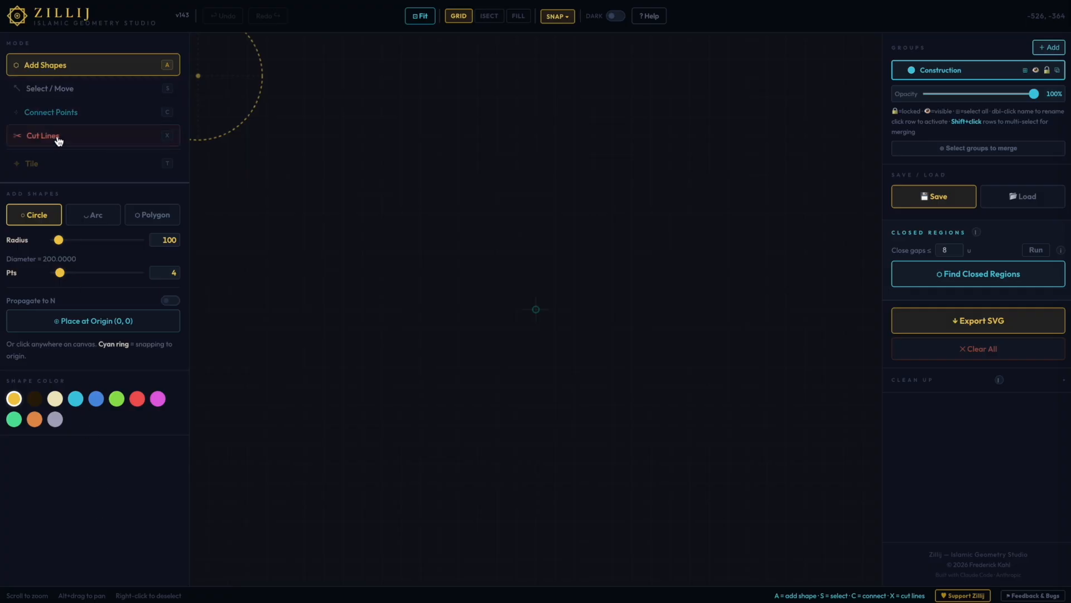
- Examine the options offered by the Select / Move, Connect Points, Cut Lines, Tile and Add Shapes modes
{"action": "left_click", "coordinate": [63, 88]}
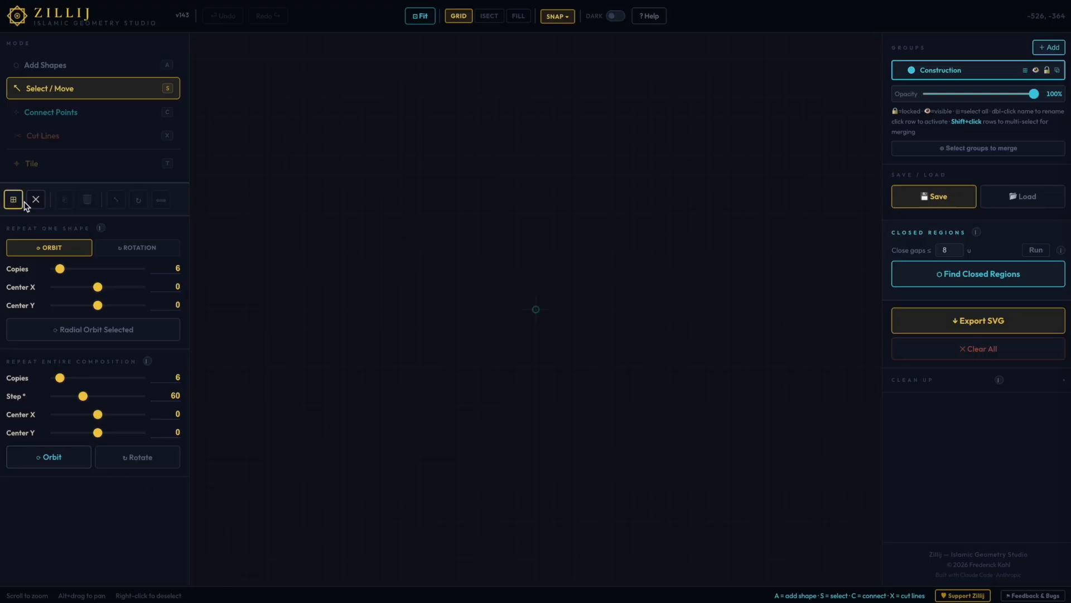
{"action": "left_click", "coordinate": [54, 116]}
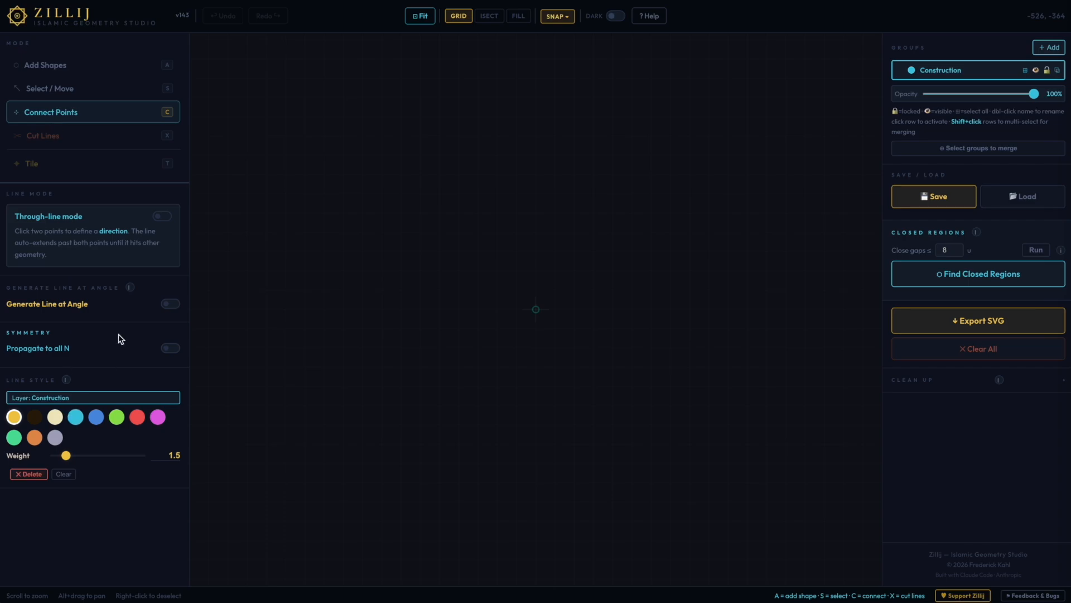
{"action": "left_click", "coordinate": [61, 146]}
{"action": "left_click", "coordinate": [66, 163]}
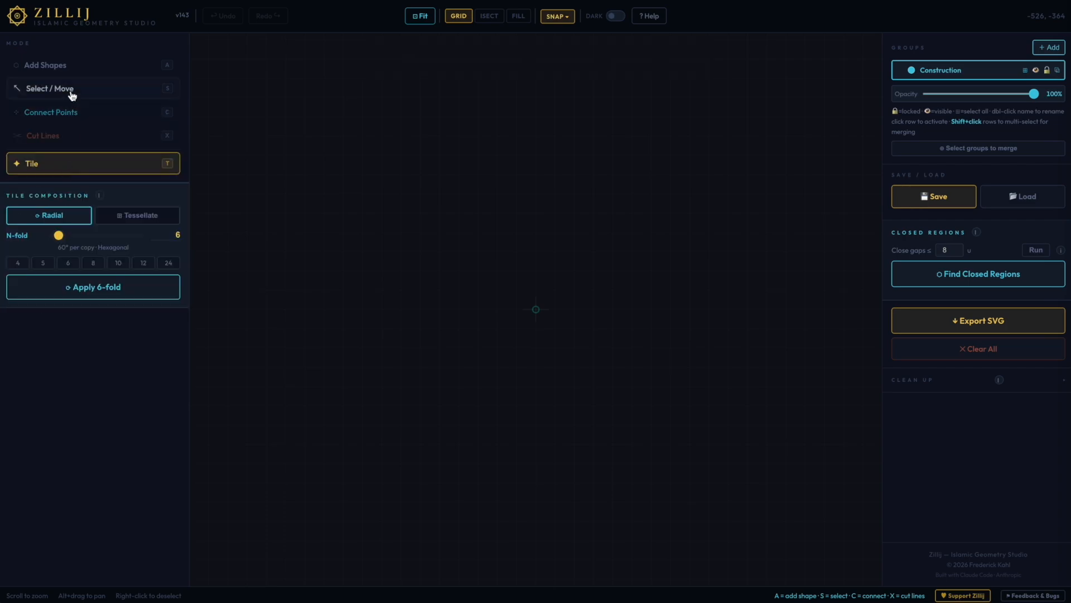
{"action": "left_click", "coordinate": [74, 71]}
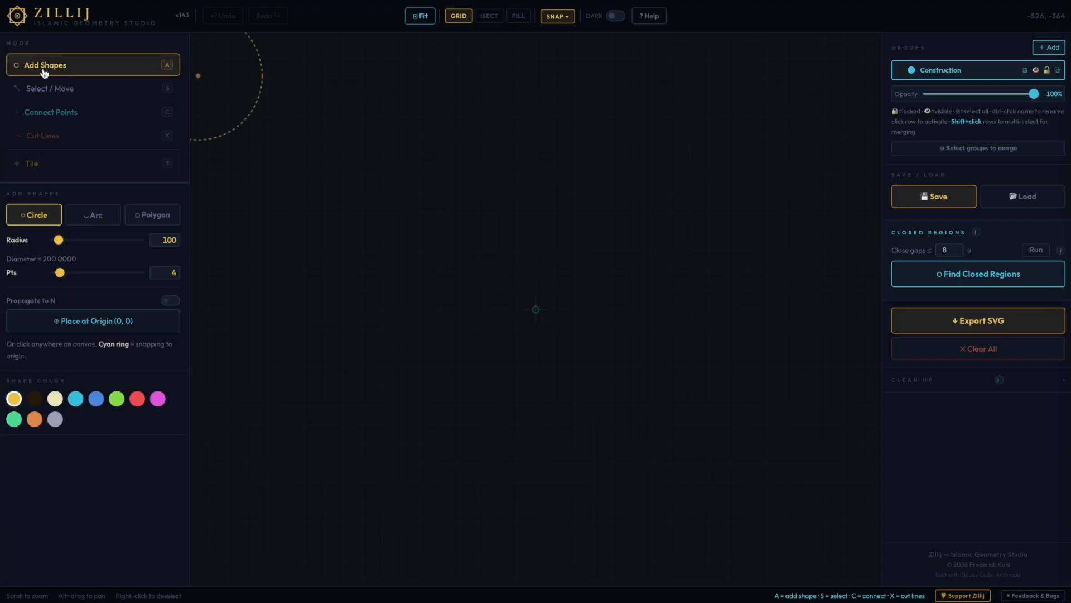
{"action": "left_click", "coordinate": [64, 115]}
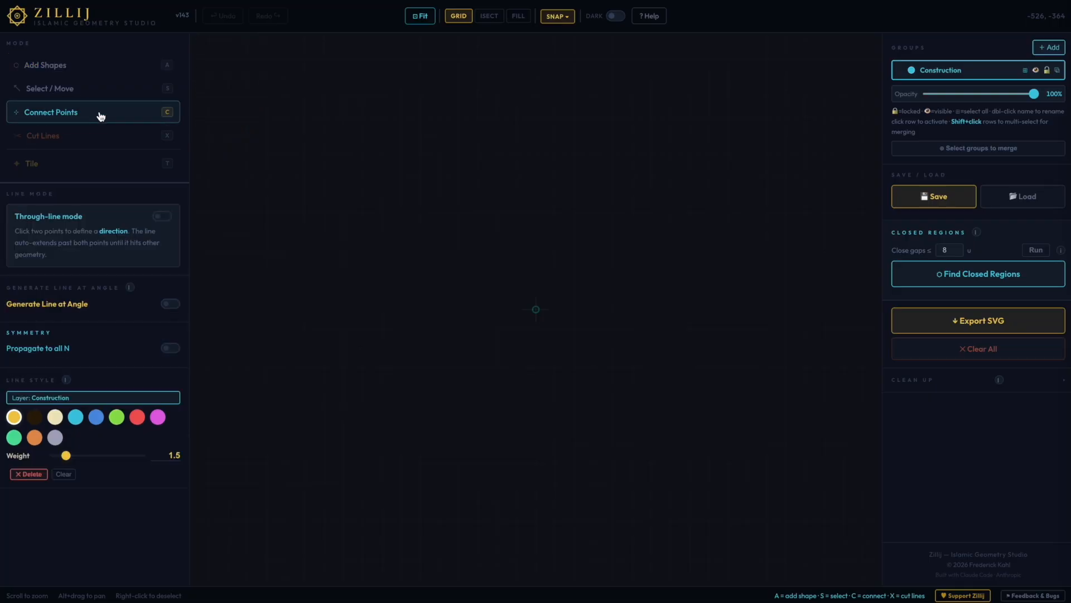
{"action": "left_click", "coordinate": [89, 89]}
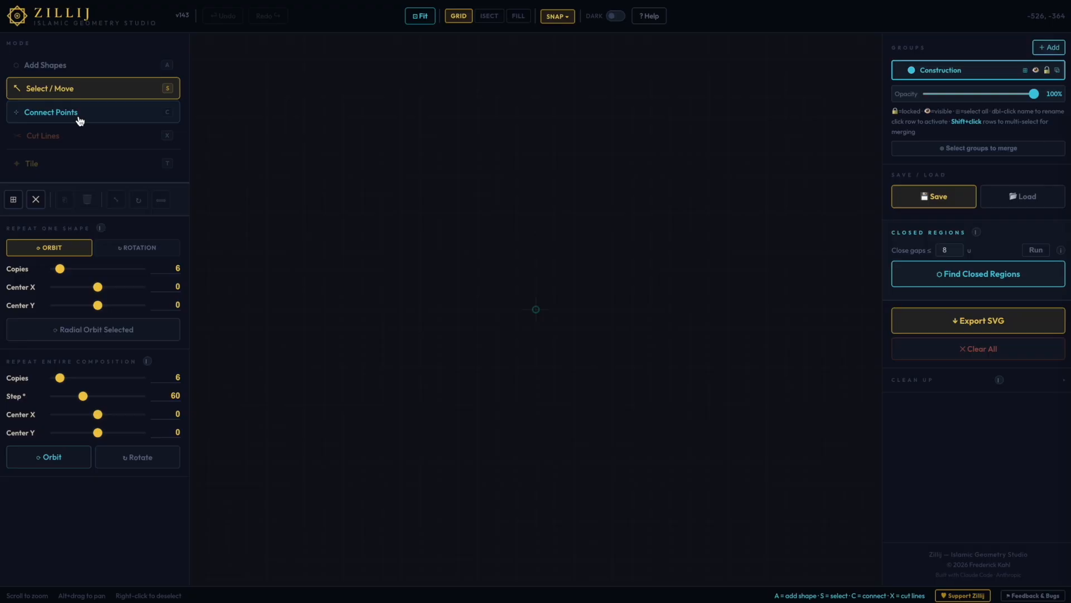
{"action": "left_click", "coordinate": [71, 139]}
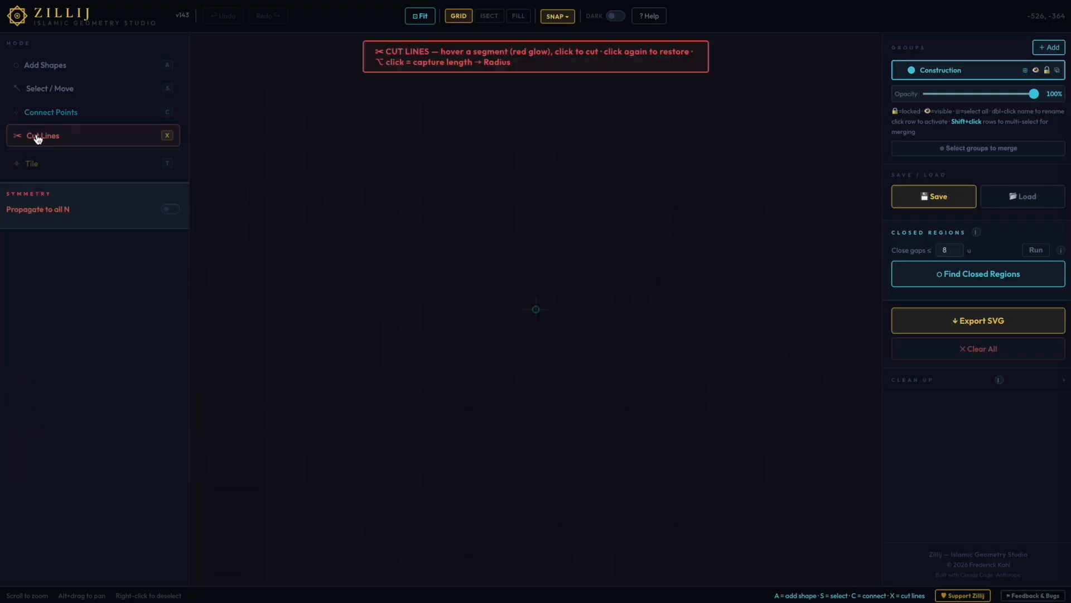
{"action": "left_click", "coordinate": [39, 172]}
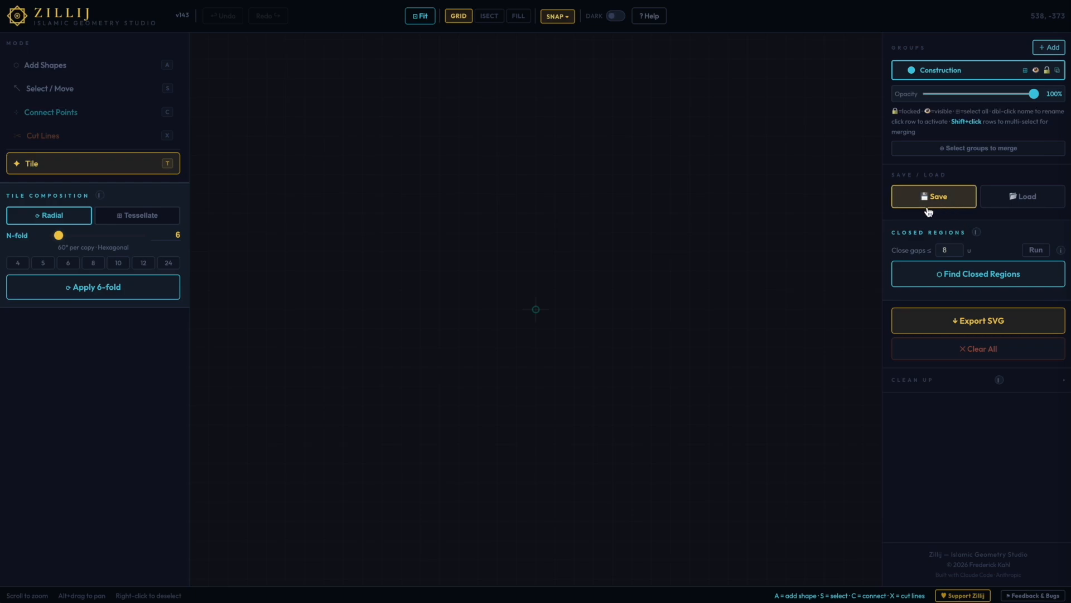
- Load the composition 6xGreatMosqueofDamascus.zillij from the work folder and fit it to the canvas
{"action": "left_click", "coordinate": [1002, 200]}
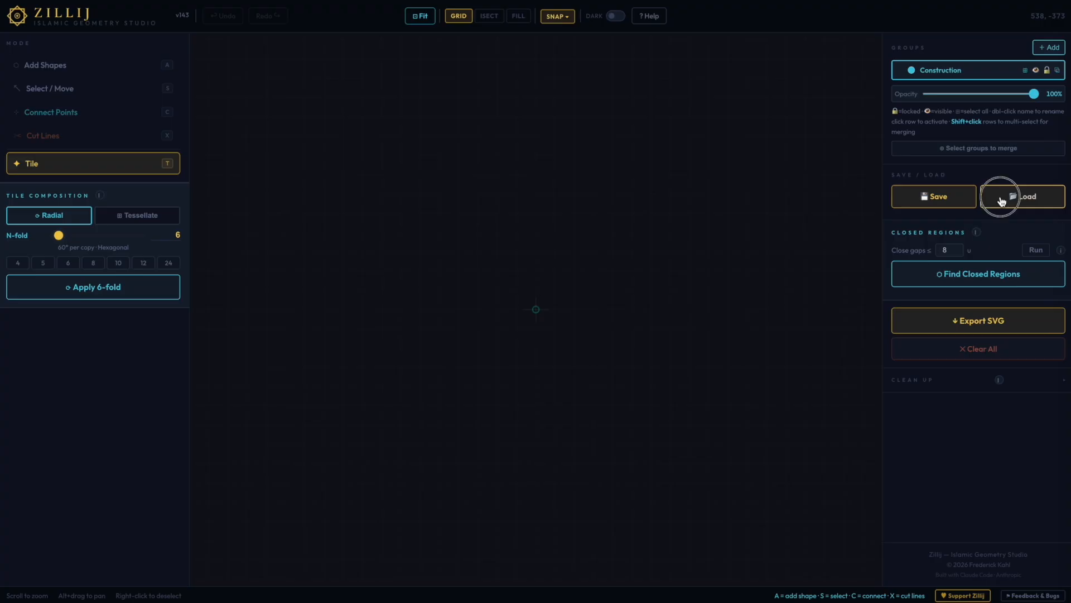
{"action": "left_click", "coordinate": [316, 341]}
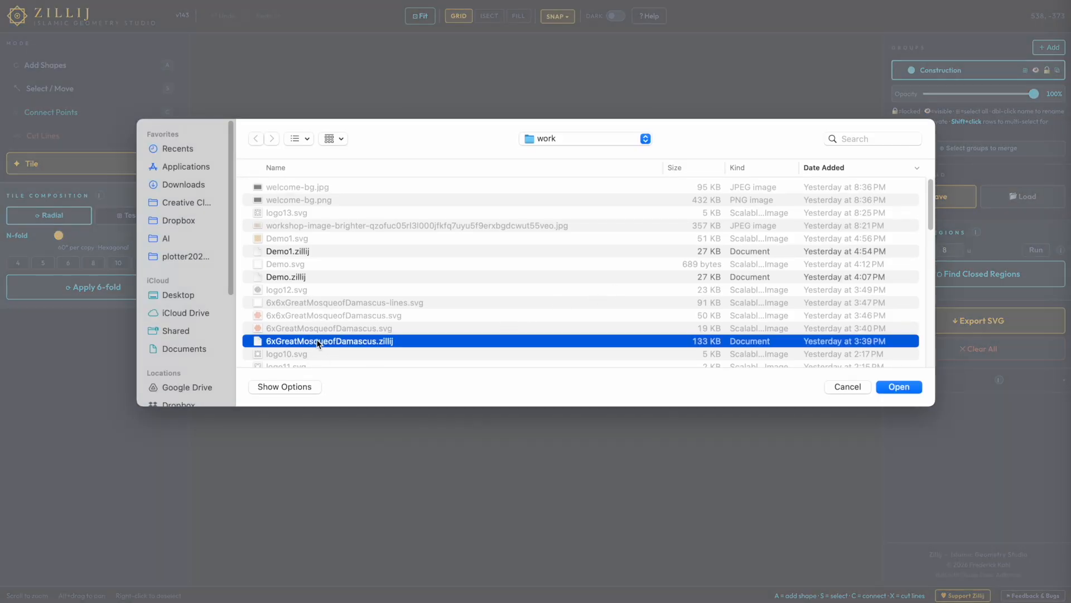
{"action": "double_click", "coordinate": [319, 343]}
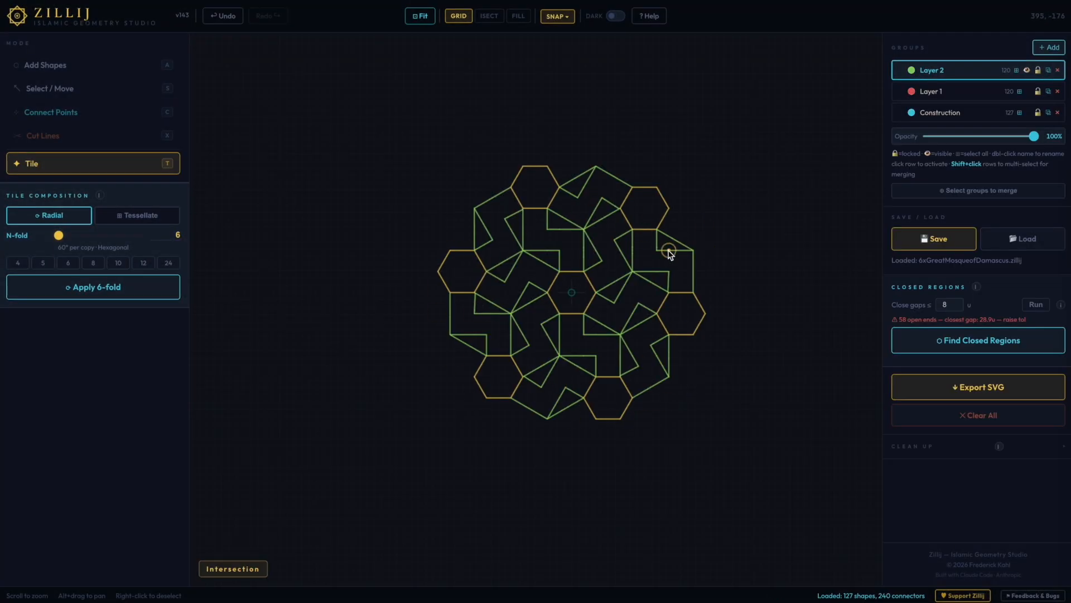
{"action": "left_click", "coordinate": [422, 20]}
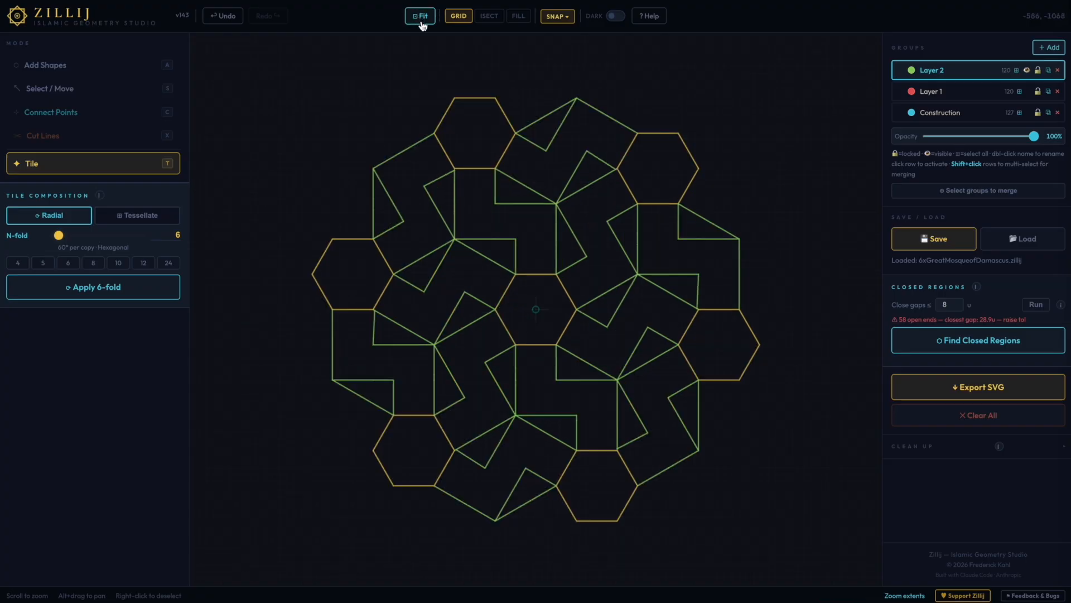
- Hide Layer 2, then show the Construction, Layer 1 and Layer 2 groups one by one
{"action": "left_click", "coordinate": [1027, 71]}
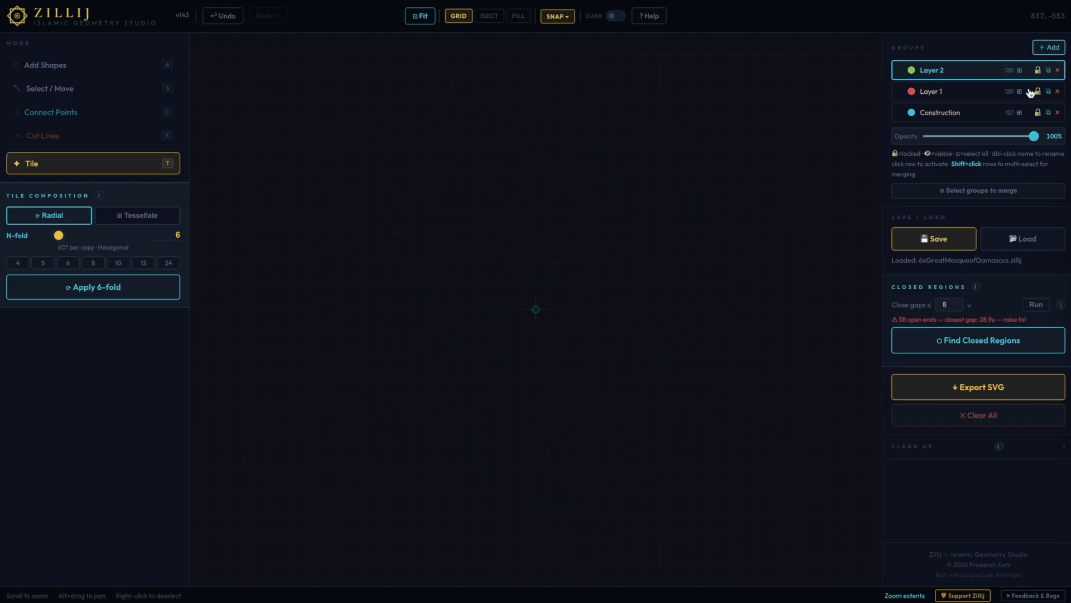
{"action": "left_click", "coordinate": [1032, 112]}
{"action": "left_click", "coordinate": [1029, 92]}
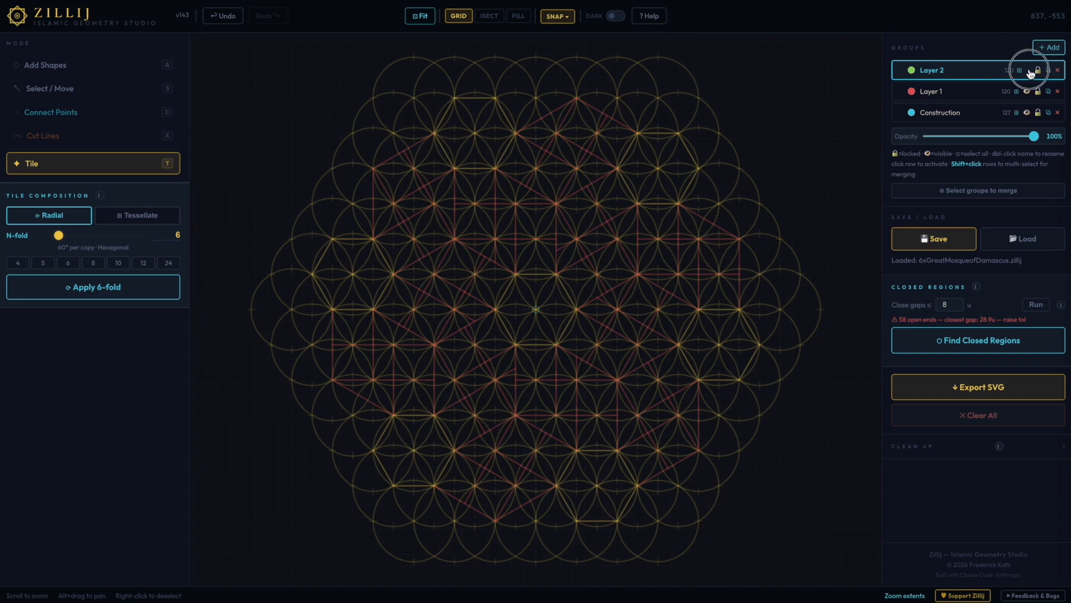
{"action": "left_click", "coordinate": [1027, 71]}
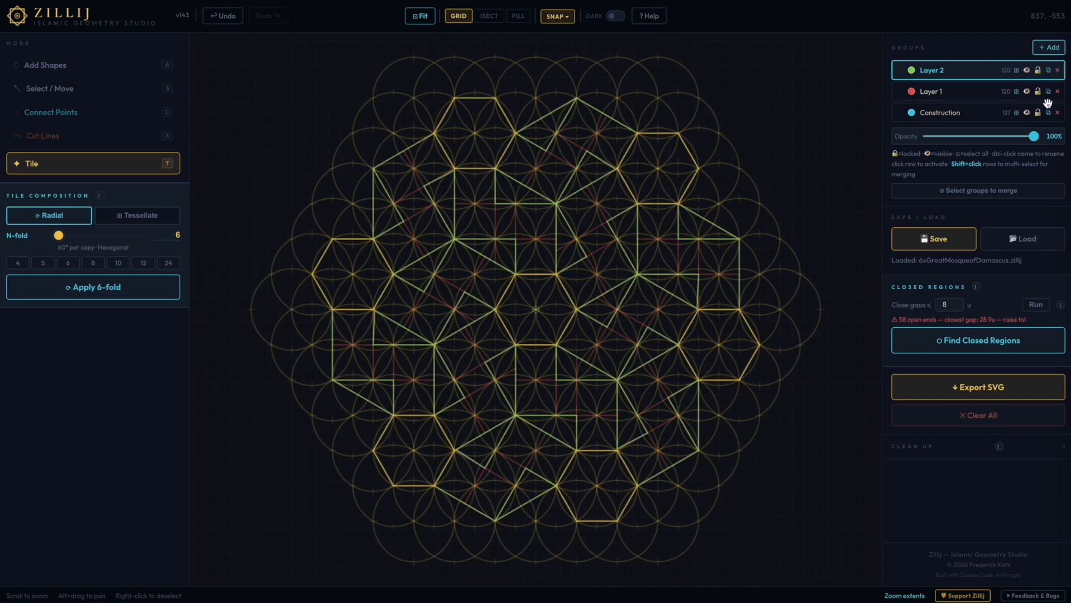
- Delete the Construction and Layer 1 groups from the loaded composition
{"action": "left_click", "coordinate": [1057, 116]}
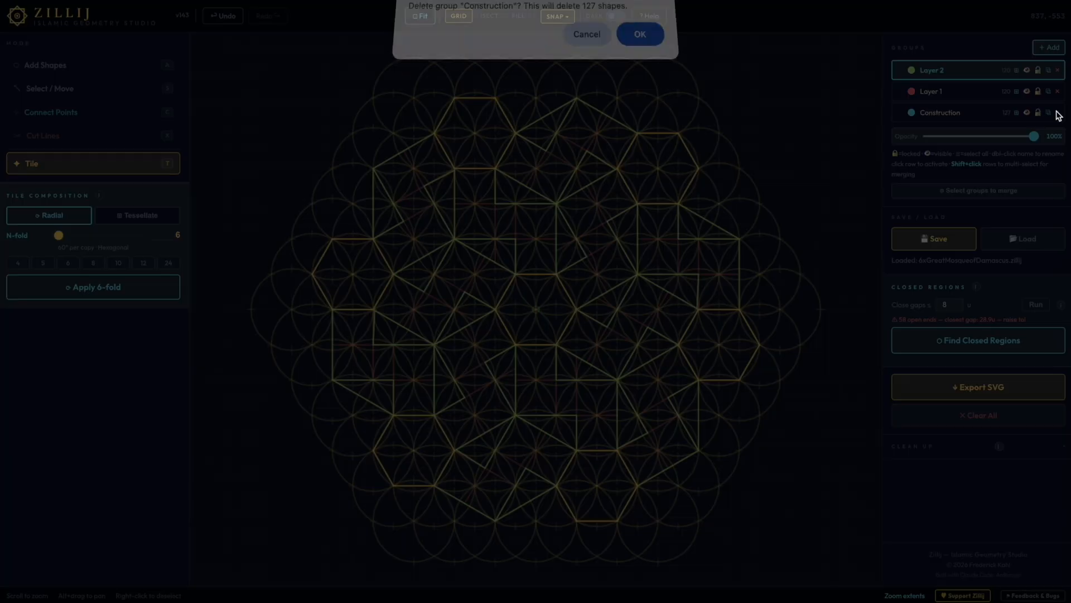
{"action": "left_click", "coordinate": [633, 52]}
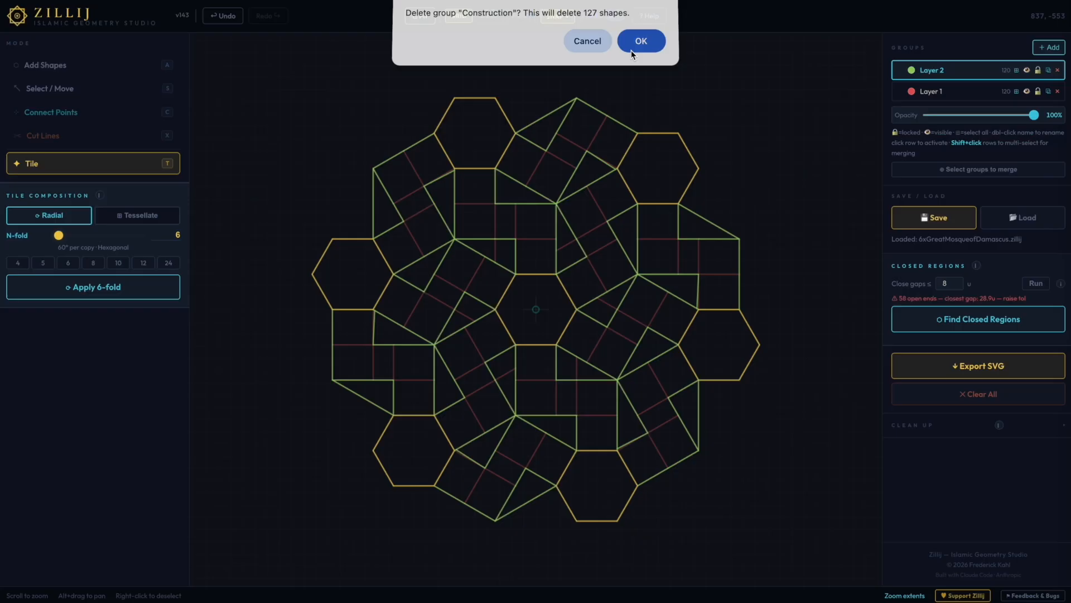
{"action": "left_click", "coordinate": [1058, 92]}
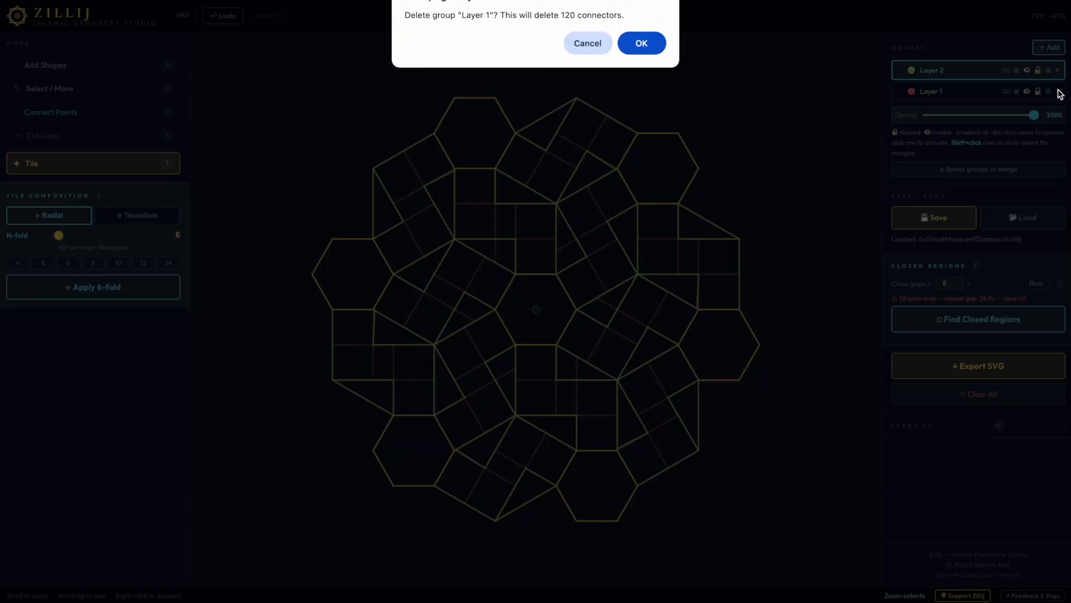
{"action": "left_click", "coordinate": [643, 45]}
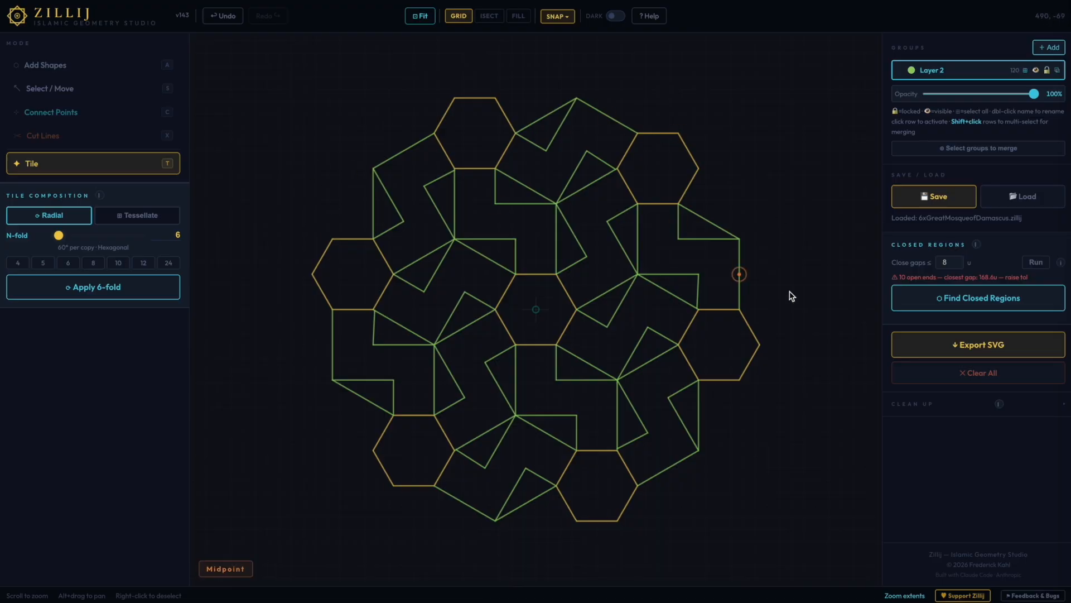
- Find the closed regions of the pattern and hide Layer 2 so only the colored fills show
{"action": "left_click", "coordinate": [980, 300]}
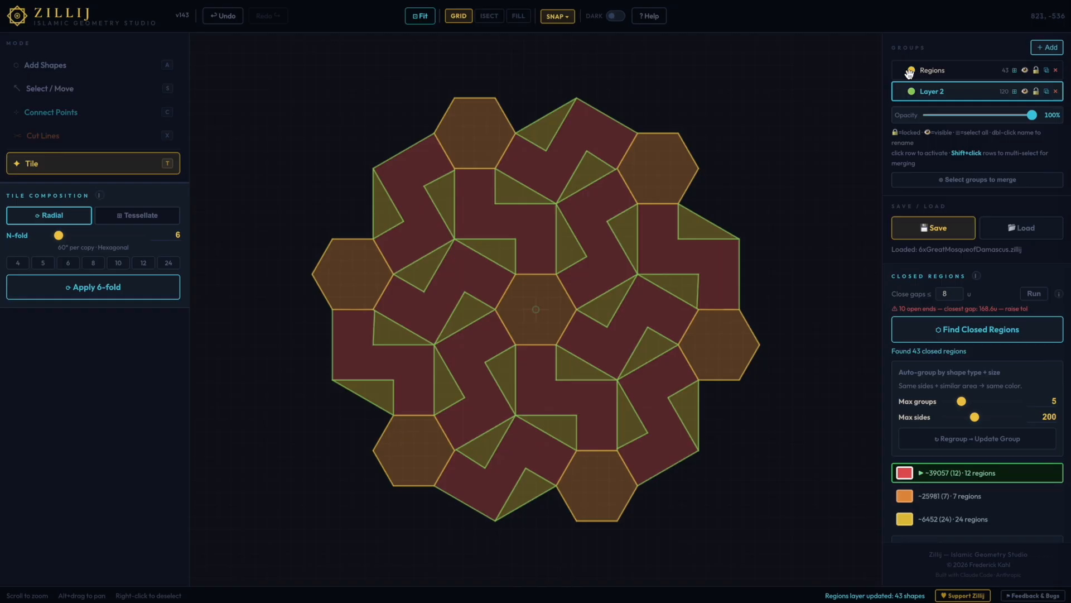
{"action": "left_click", "coordinate": [1025, 92]}
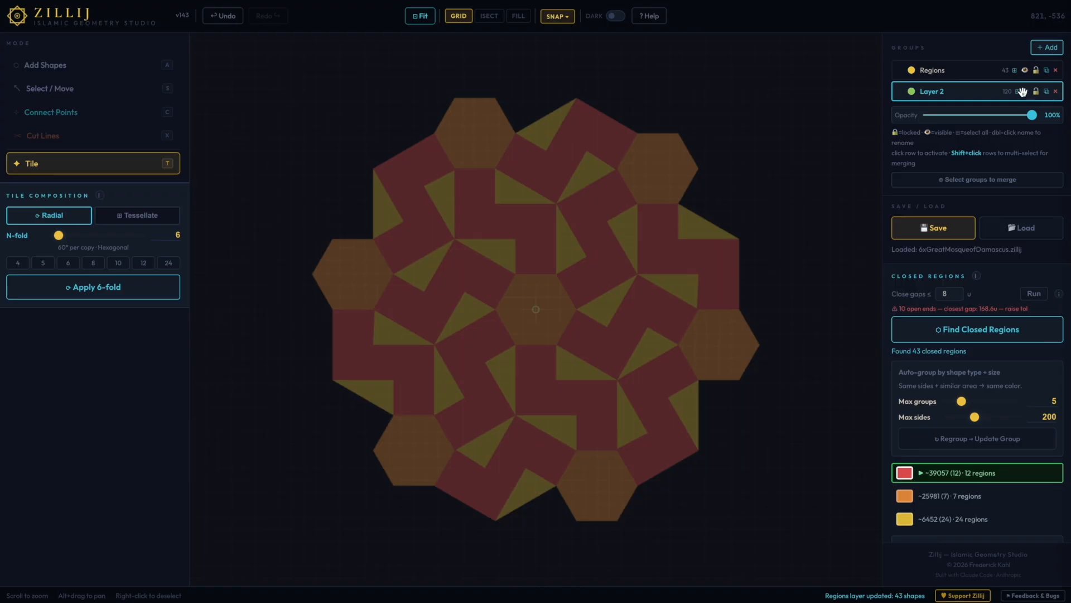
{"action": "scroll", "coordinate": [964, 212], "scroll_direction": "down", "scroll_amount": 3}
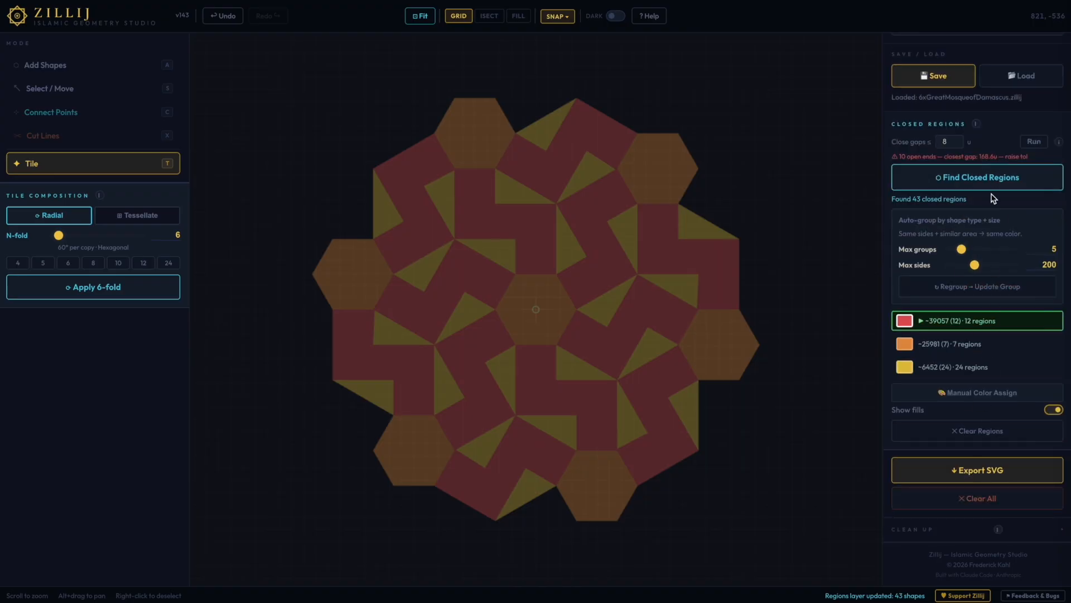
{"action": "scroll", "coordinate": [990, 198], "scroll_direction": "up", "scroll_amount": 3}
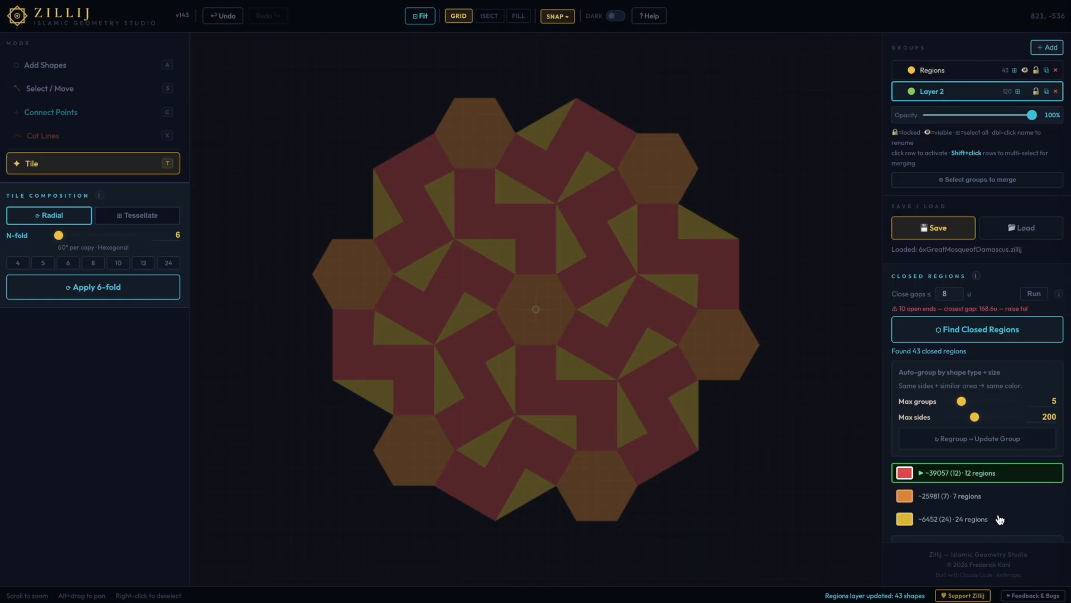
- Clear the whole composition to return to an empty canvas
{"action": "scroll", "coordinate": [1000, 517], "scroll_direction": "down", "scroll_amount": 3}
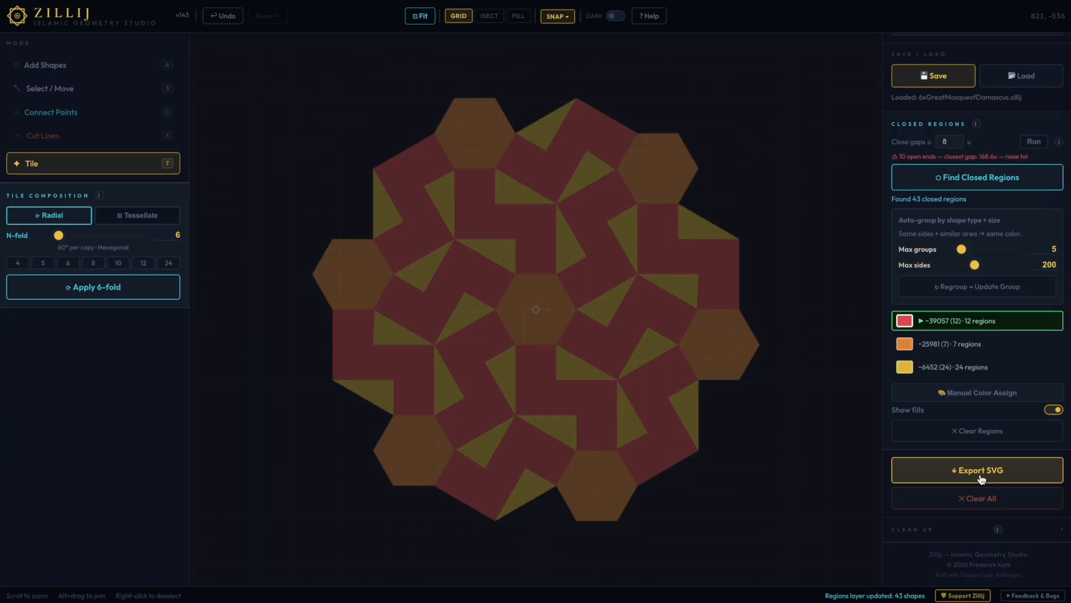
{"action": "left_click", "coordinate": [971, 502]}
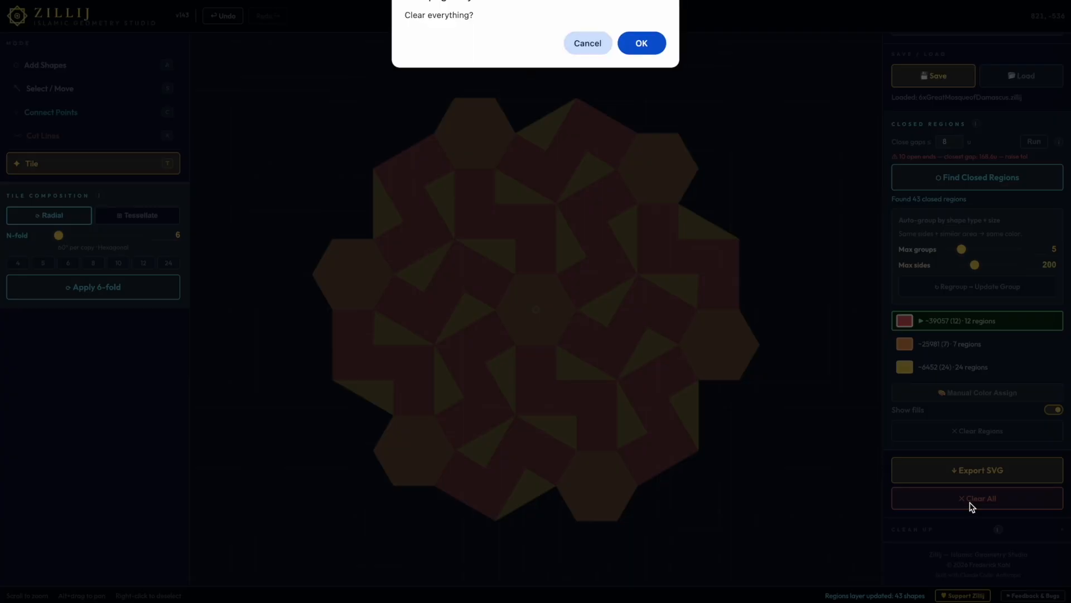
{"action": "left_click", "coordinate": [641, 44]}
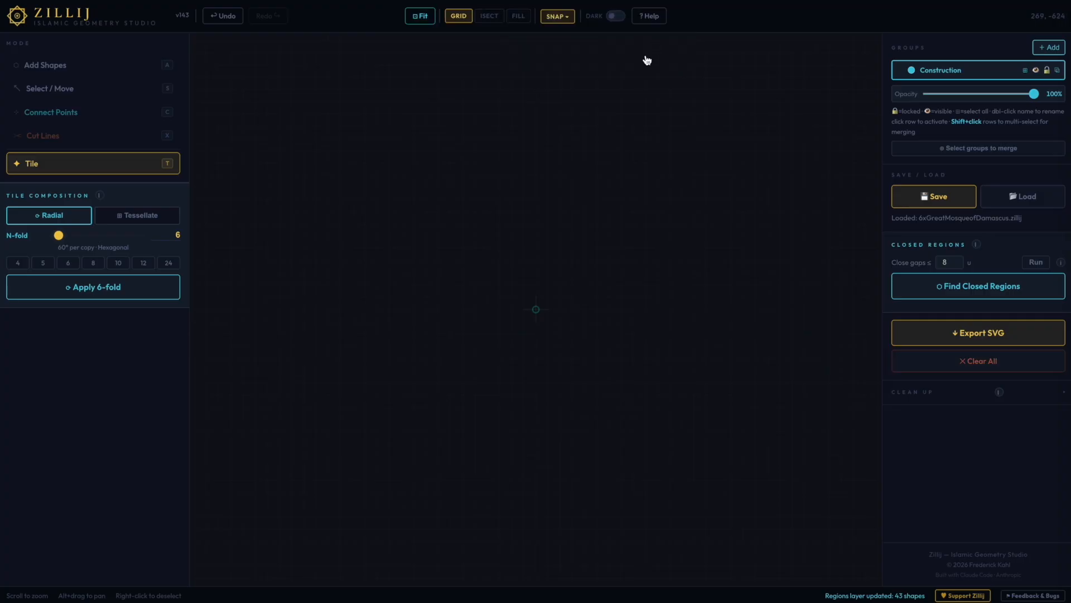
- Check the arc and polygon shape options, and place a circle of radius 100 with 4 points at the origin
{"action": "left_click", "coordinate": [73, 66]}
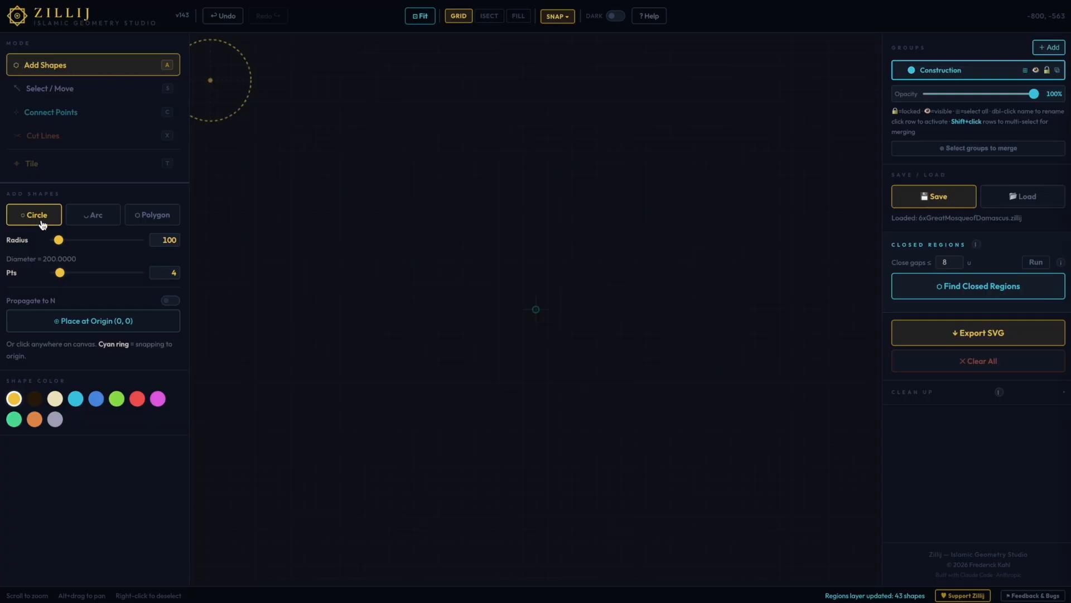
{"action": "left_click", "coordinate": [95, 218]}
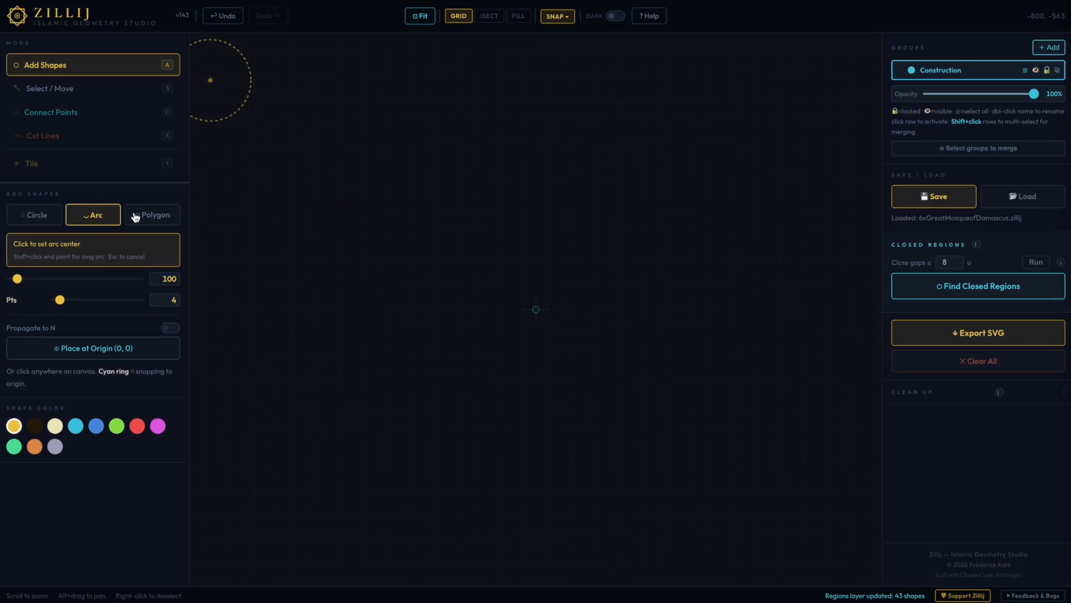
{"action": "left_click", "coordinate": [165, 217]}
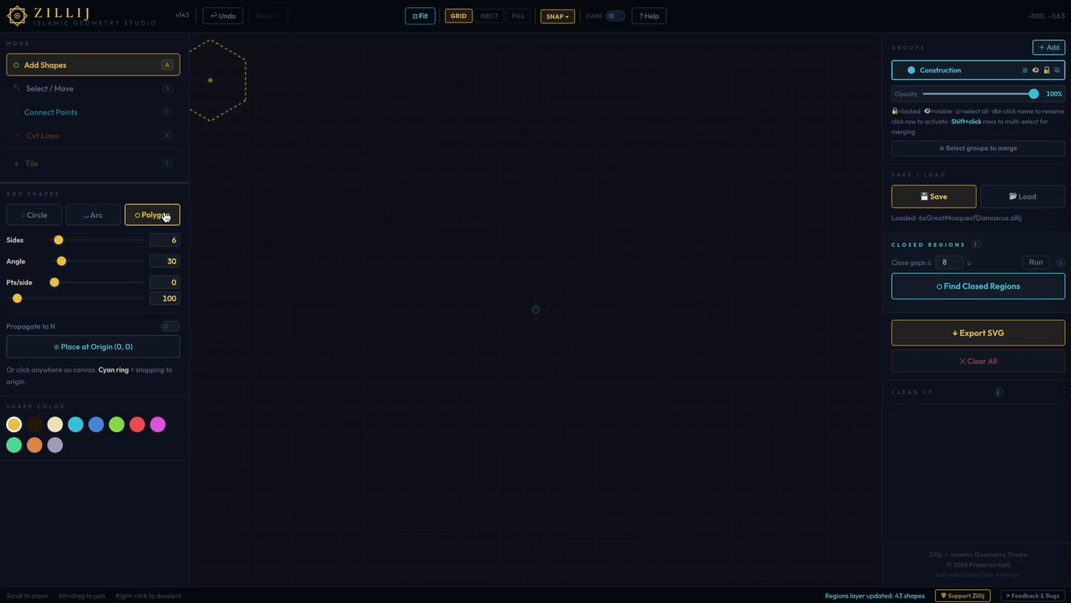
{"action": "left_click", "coordinate": [35, 217]}
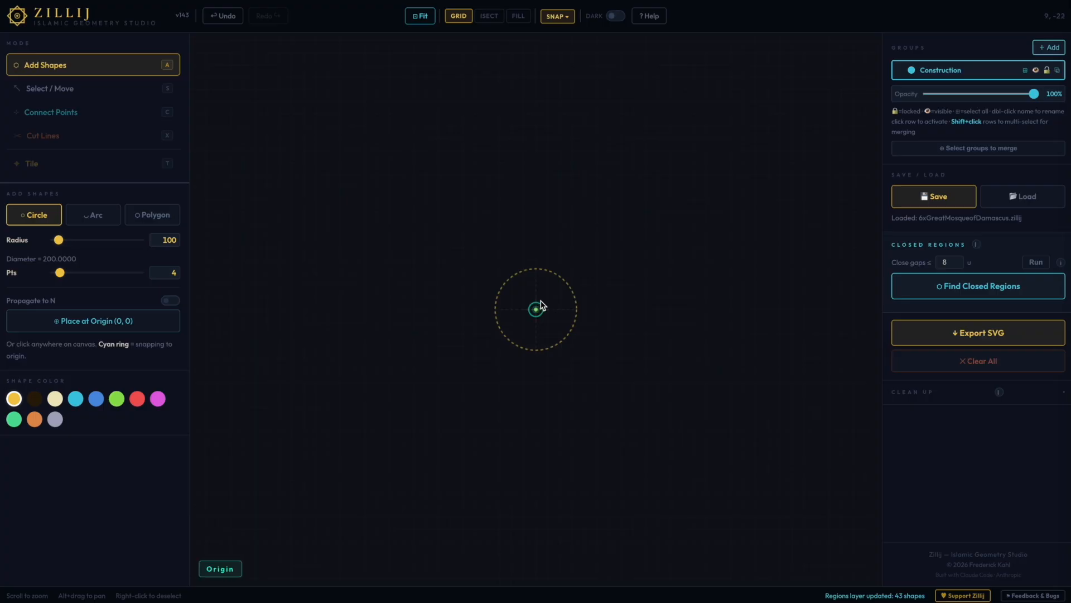
{"action": "left_click", "coordinate": [536, 309]}
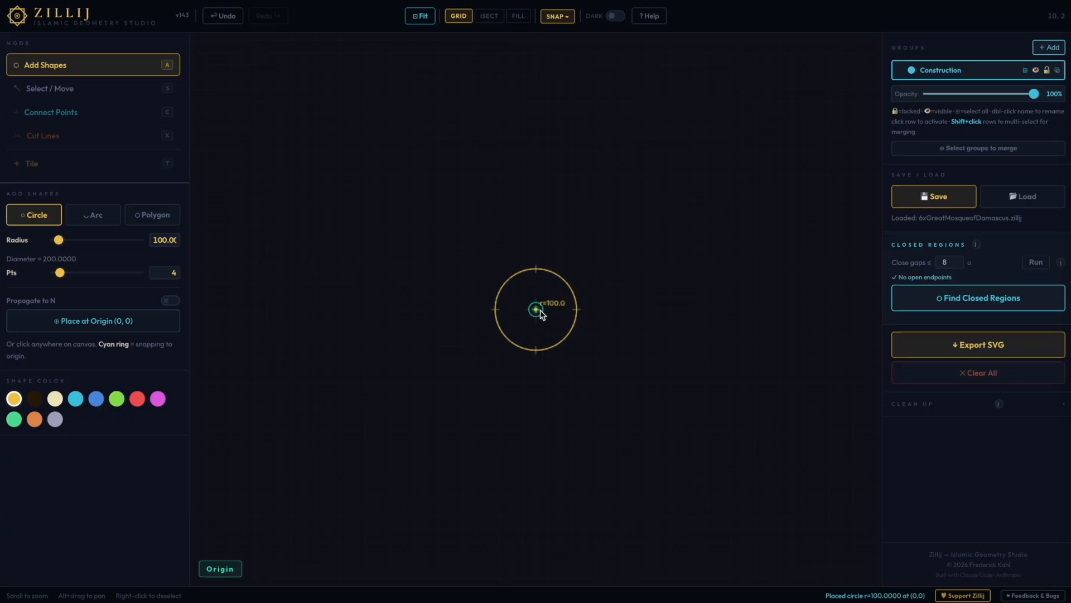
- Place four more circles of radius 100, centred on the rightmost, leftmost, top and bottom points of the origin circle
{"action": "left_click", "coordinate": [577, 311]}
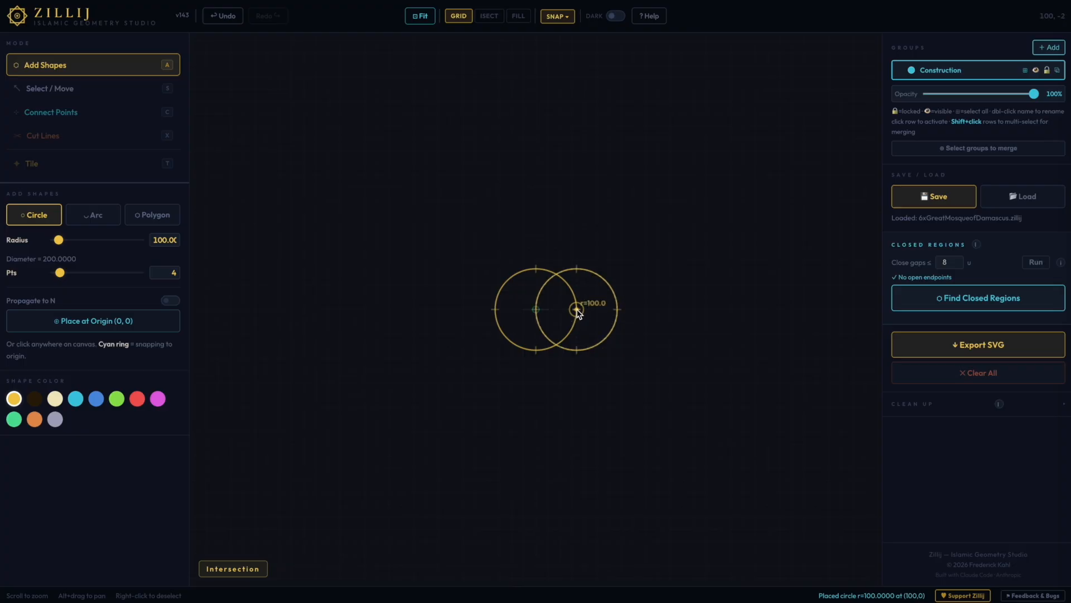
{"action": "left_click", "coordinate": [496, 310]}
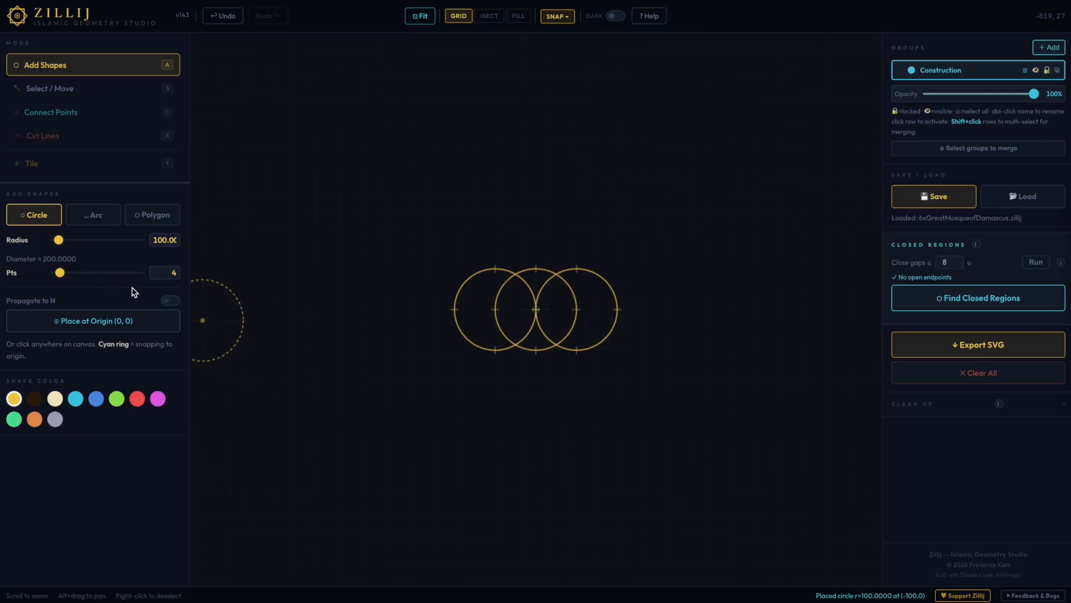
{"action": "left_click", "coordinate": [536, 271]}
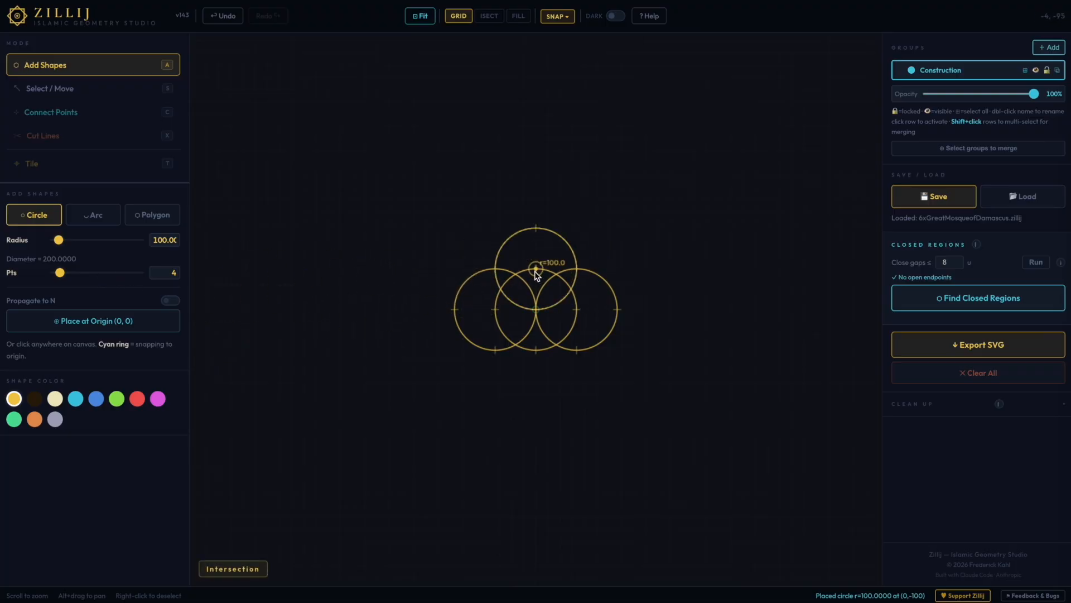
{"action": "left_click", "coordinate": [534, 350]}
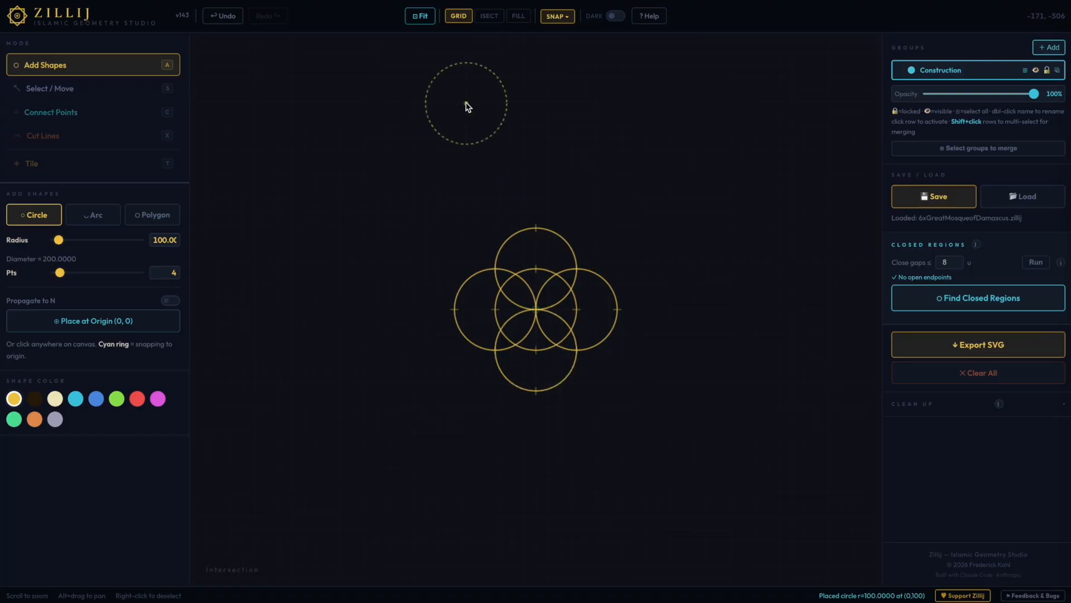
{"action": "left_click", "coordinate": [422, 17]}
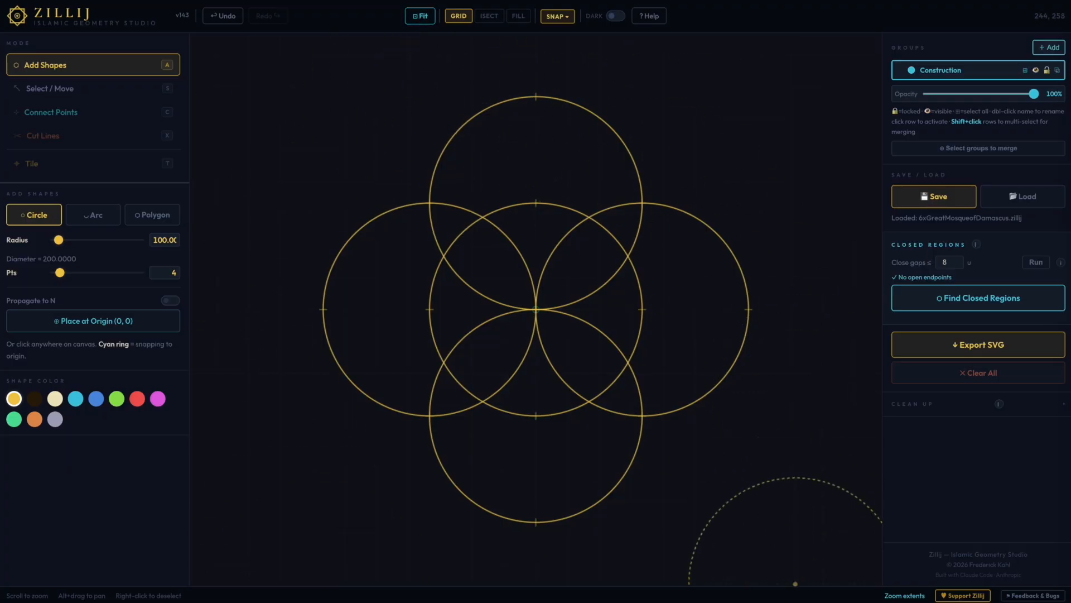
- Connect the outermost points of the opposite outer circles with a vertical and a horizontal line through the origin
{"action": "left_click", "coordinate": [42, 120]}
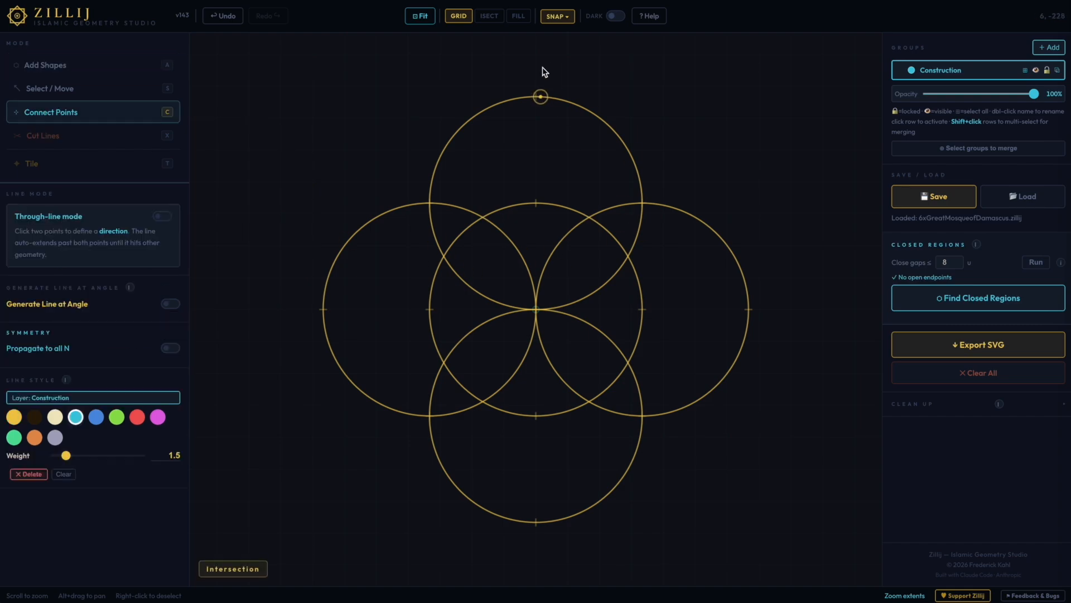
{"action": "left_click", "coordinate": [536, 98]}
{"action": "left_click", "coordinate": [537, 522]}
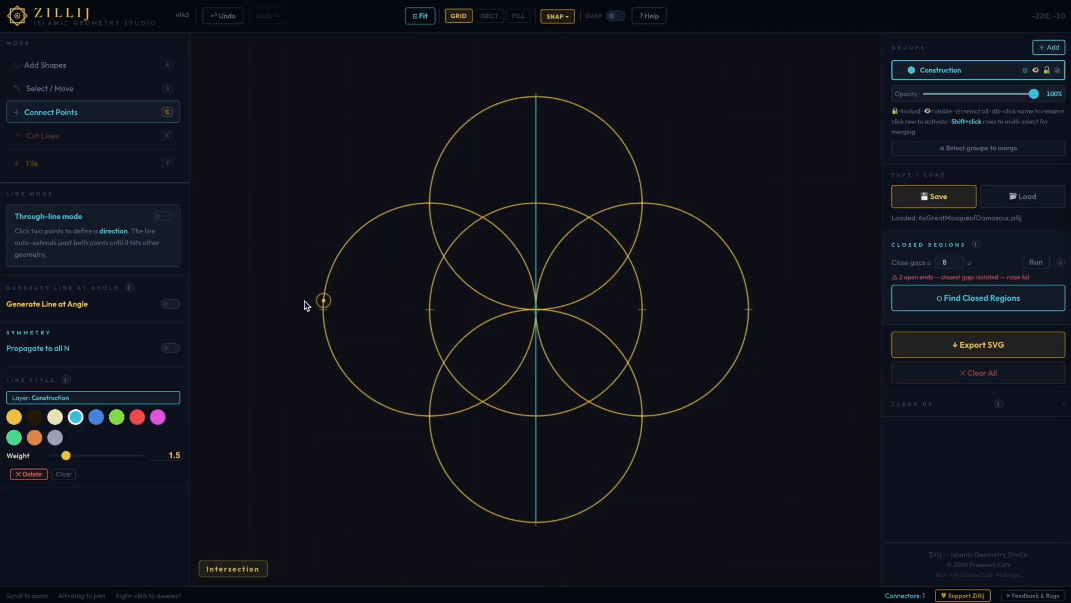
{"action": "left_click", "coordinate": [324, 309]}
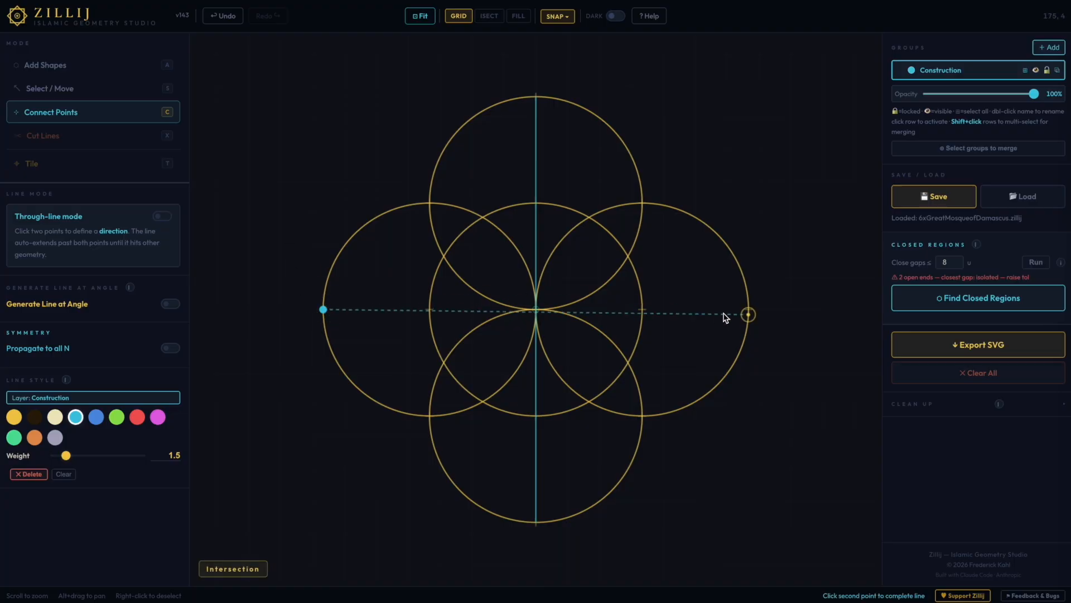
{"action": "left_click", "coordinate": [750, 309]}
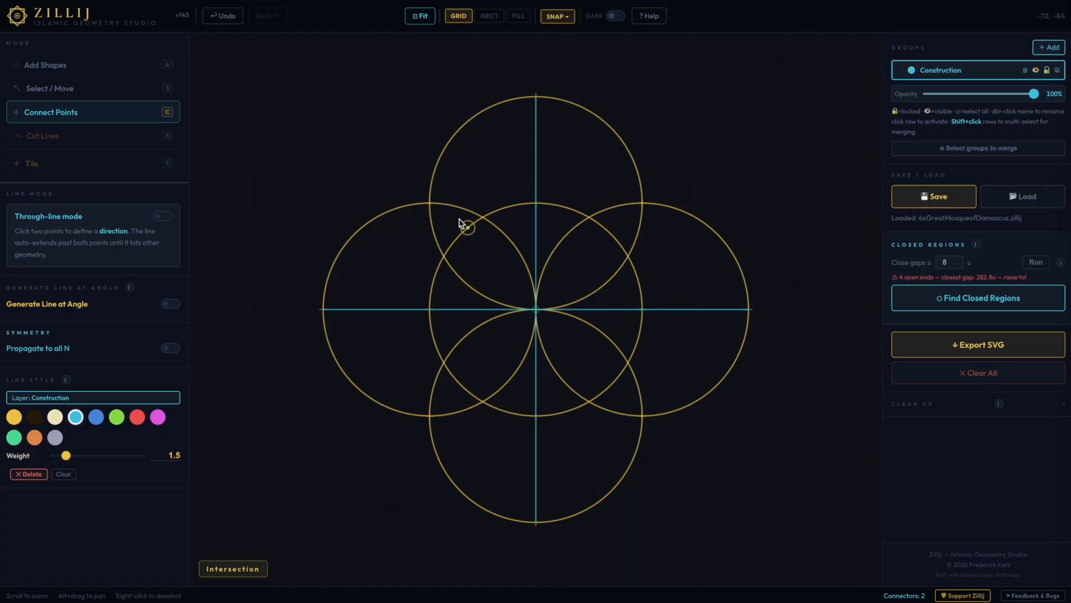
- Connect the diagonally opposite outer intersections of the four outer circles with two diagonal lines through the origin
{"action": "left_click", "coordinate": [426, 204]}
{"action": "left_click", "coordinate": [430, 203]}
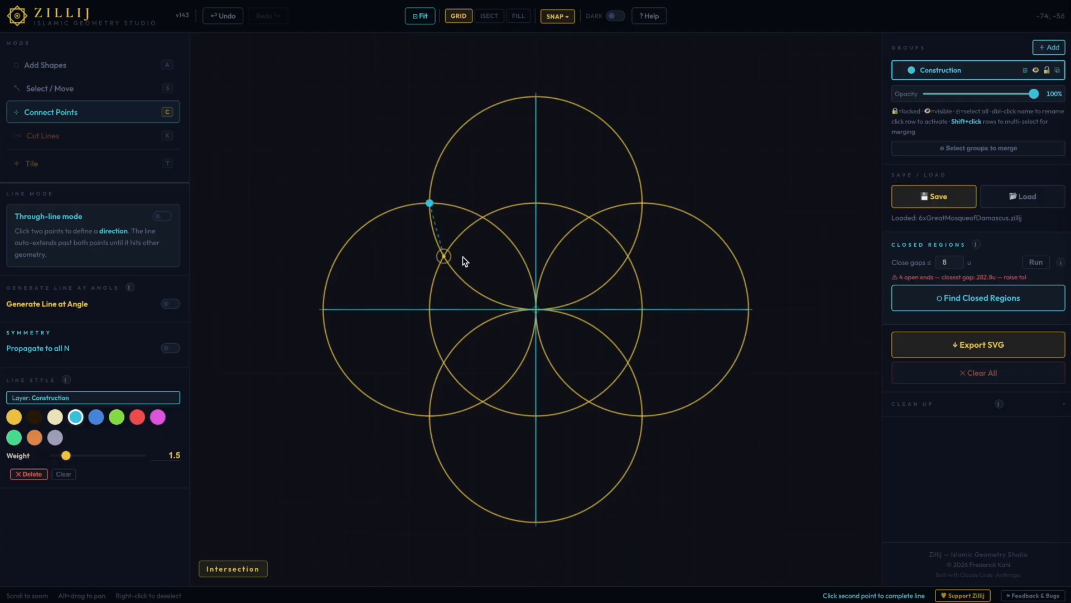
{"action": "left_click", "coordinate": [642, 416]}
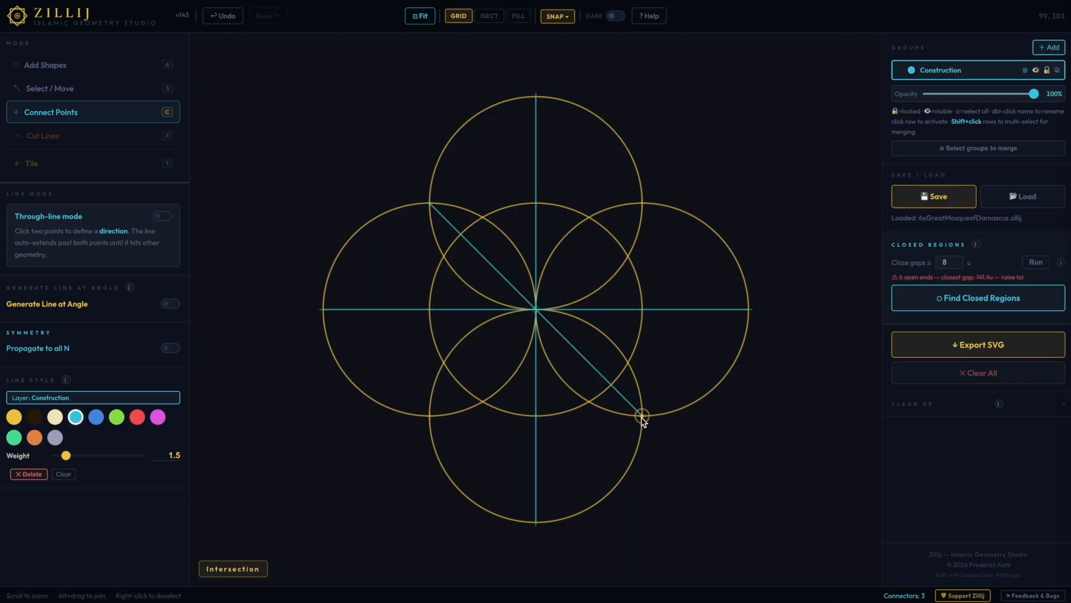
{"action": "left_click", "coordinate": [645, 205]}
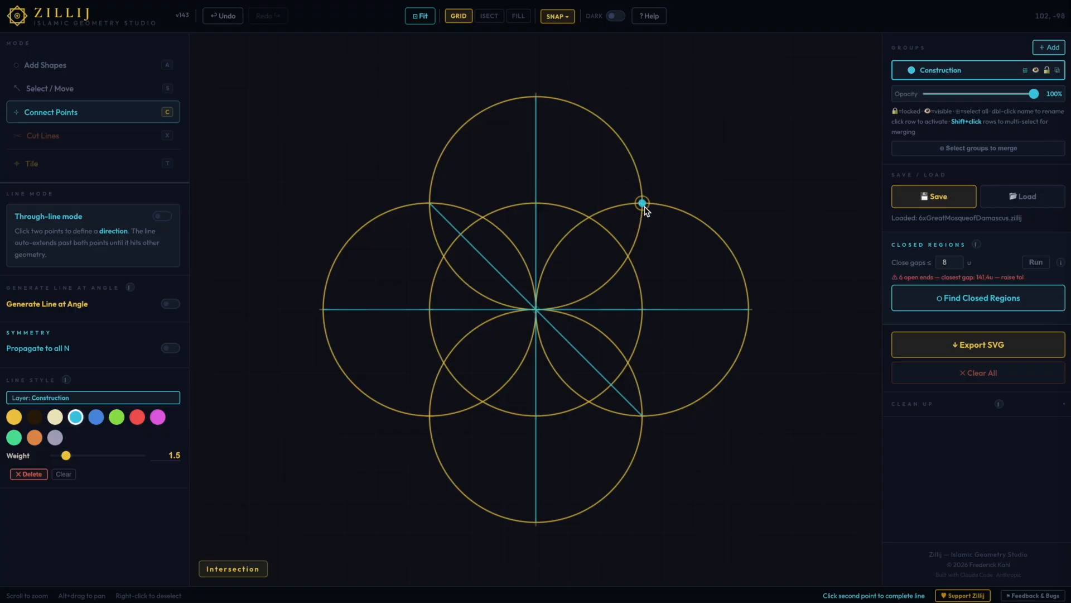
{"action": "left_click", "coordinate": [430, 416]}
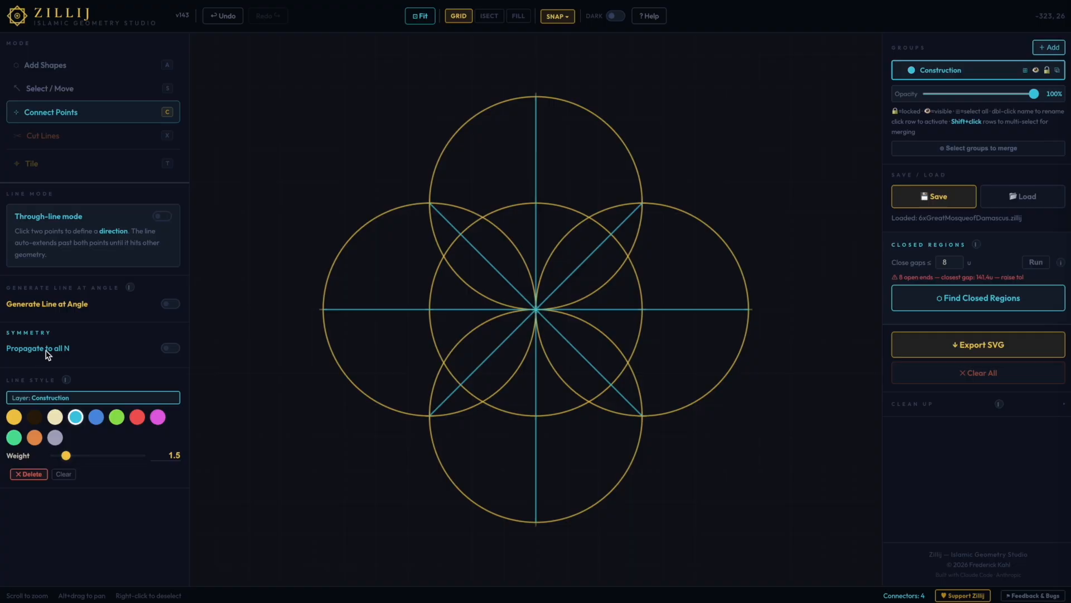
- Enable 4-fold line propagation and connect the two upper diagonal endpoints to form a square around the central circle
{"action": "left_click", "coordinate": [178, 353]}
{"action": "double_click", "coordinate": [176, 364]}
{"action": "type", "text": "4"}
{"action": "key", "text": "Tab"}
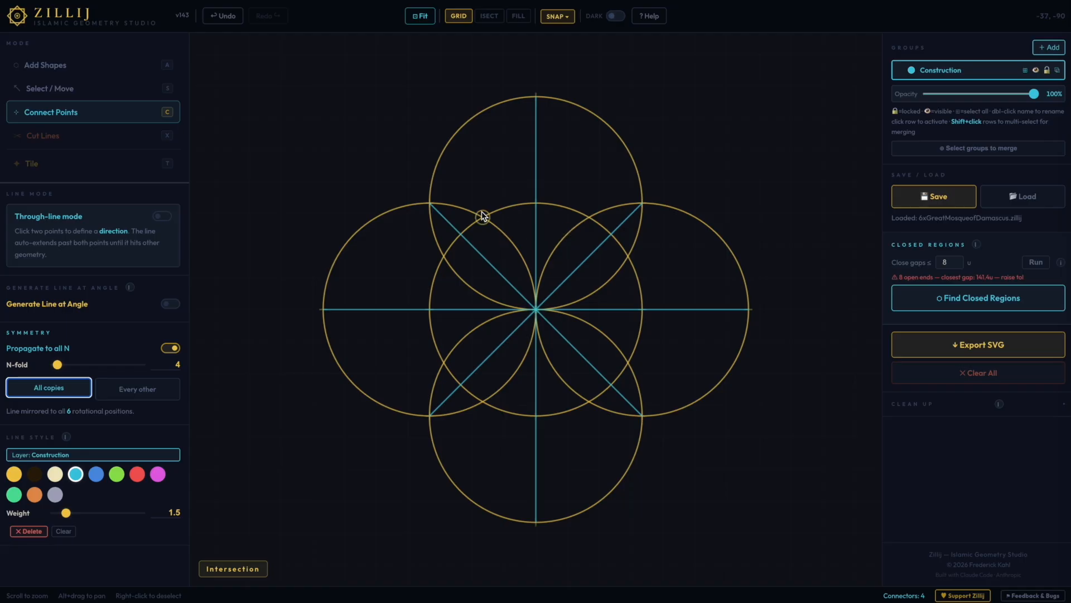
{"action": "left_click", "coordinate": [431, 204]}
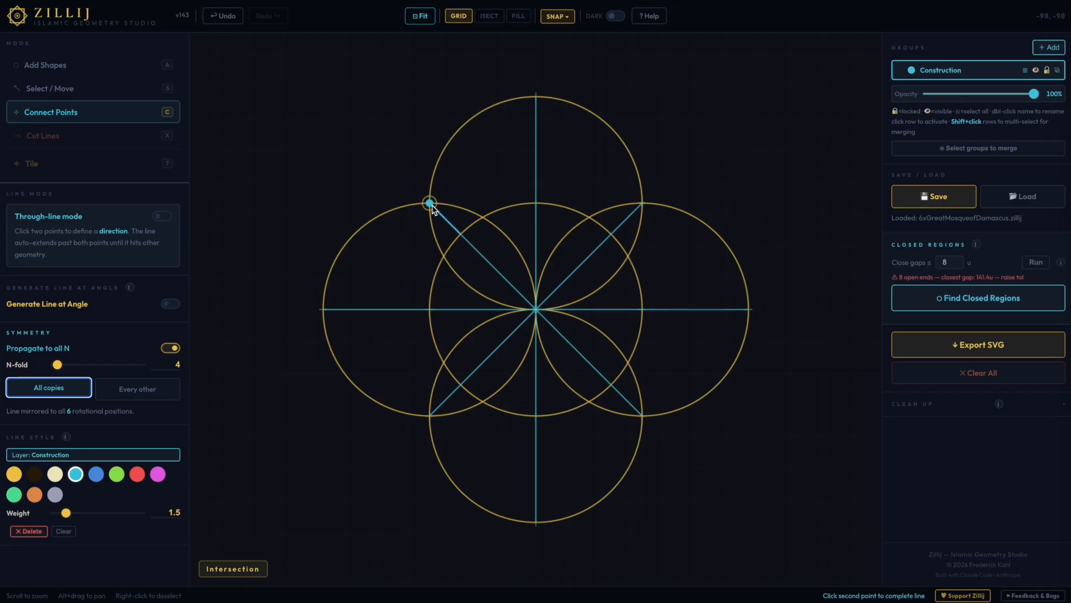
{"action": "left_click", "coordinate": [642, 203]}
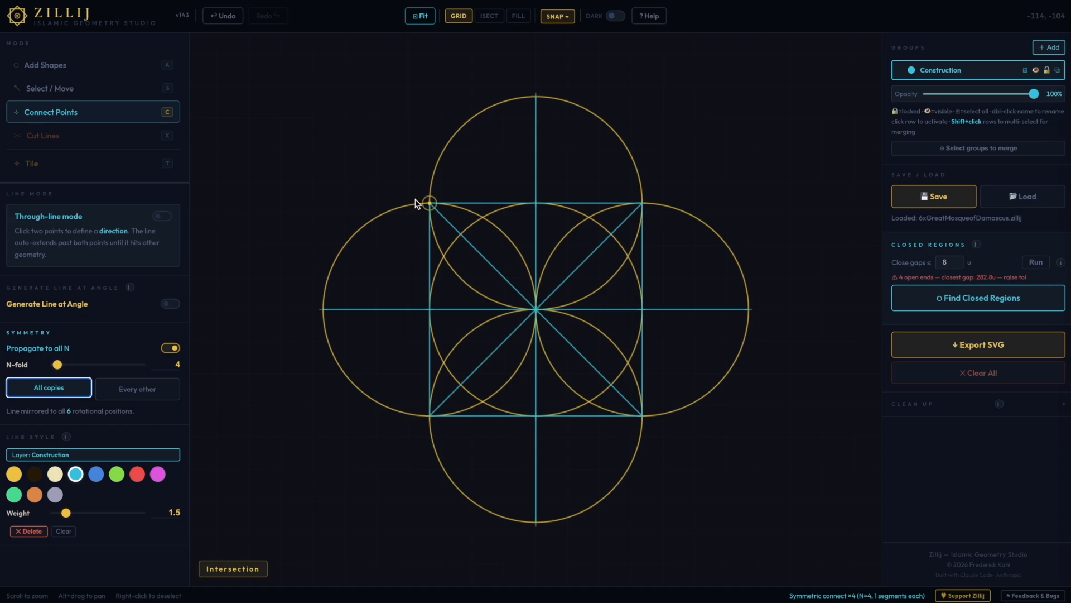
- Draw a 4-fold square joining the central circle's diagonal crossings and a diamond joining its four axis points
{"action": "left_click", "coordinate": [466, 236]}
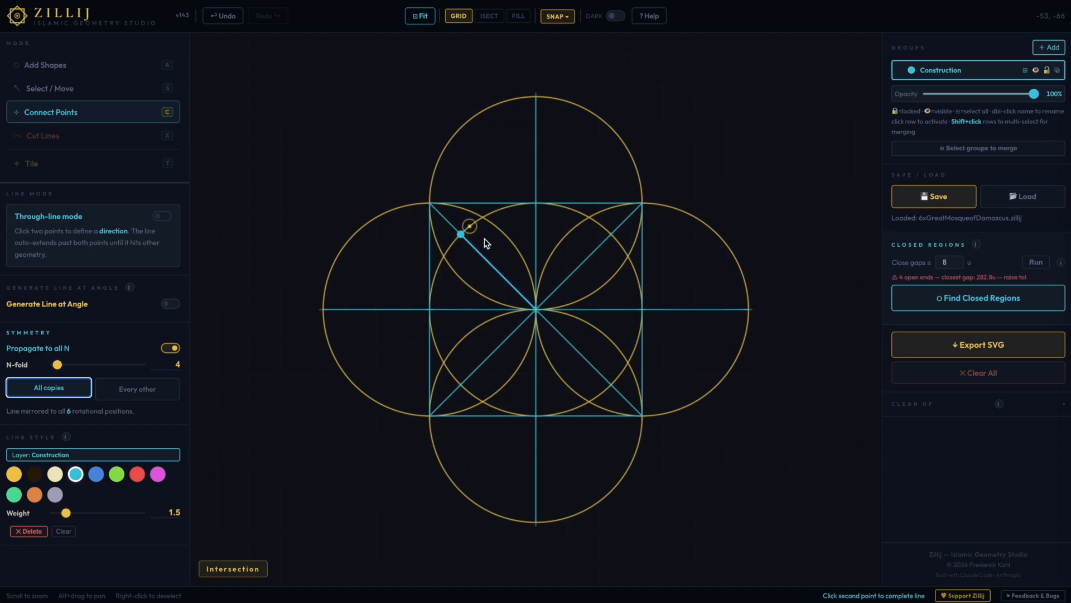
{"action": "left_click", "coordinate": [612, 234]}
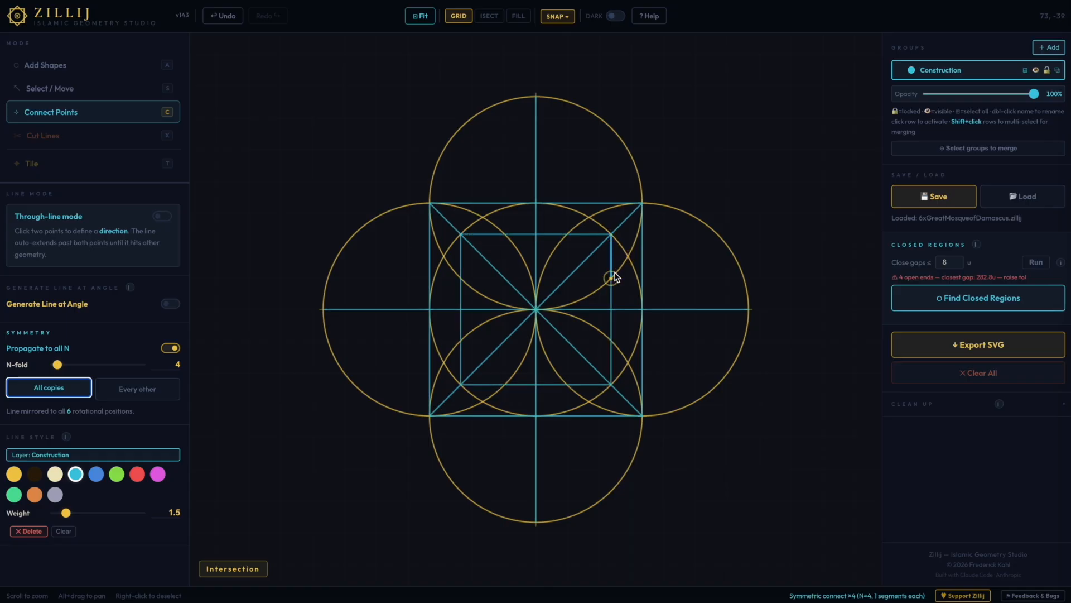
{"action": "left_click", "coordinate": [536, 204]}
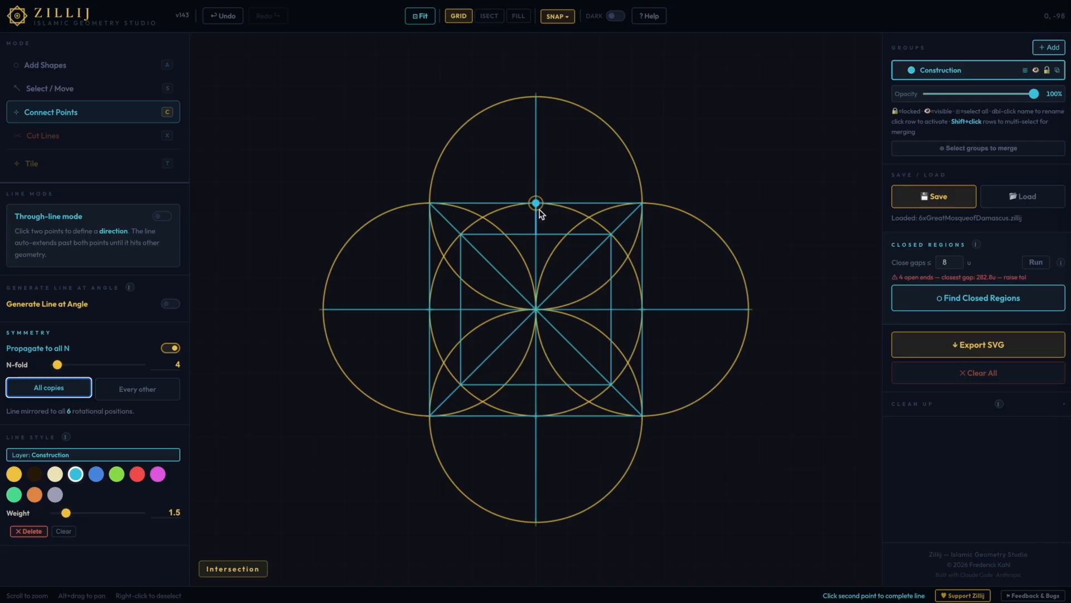
{"action": "left_click", "coordinate": [642, 309]}
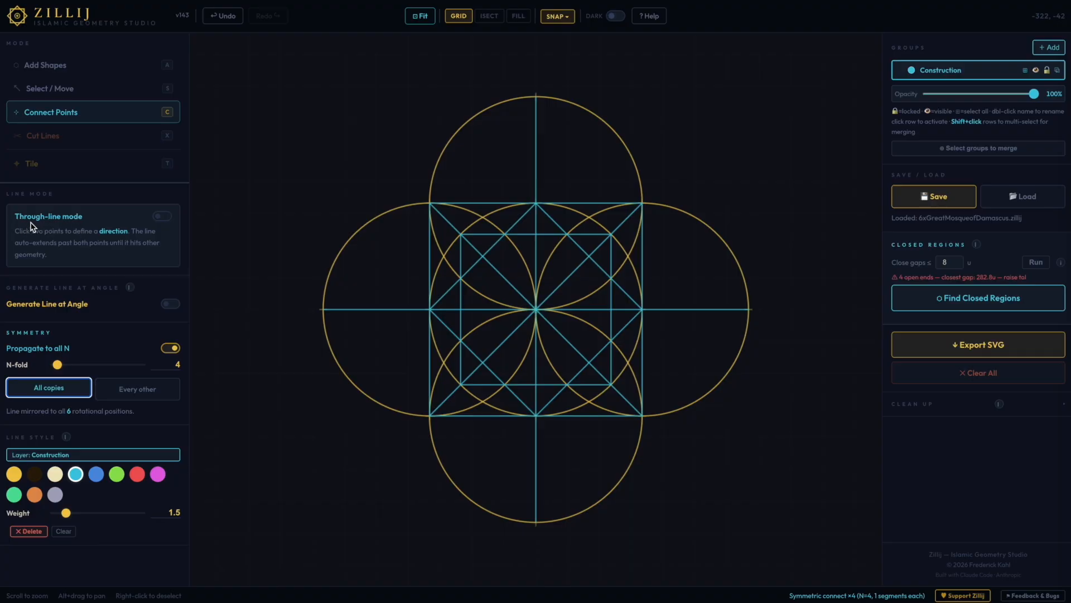
- Enable through-line mode and draw 4-fold extended lines, one vertical and one diagonal, through the crossings of the inner square and diamond
{"action": "left_click", "coordinate": [164, 221]}
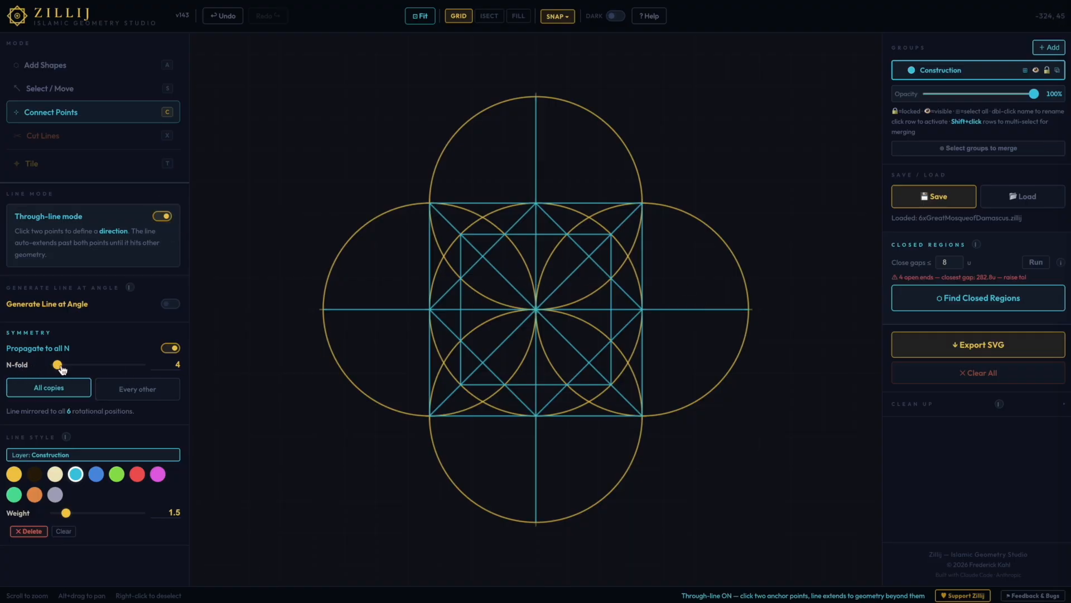
{"action": "left_click", "coordinate": [567, 235]}
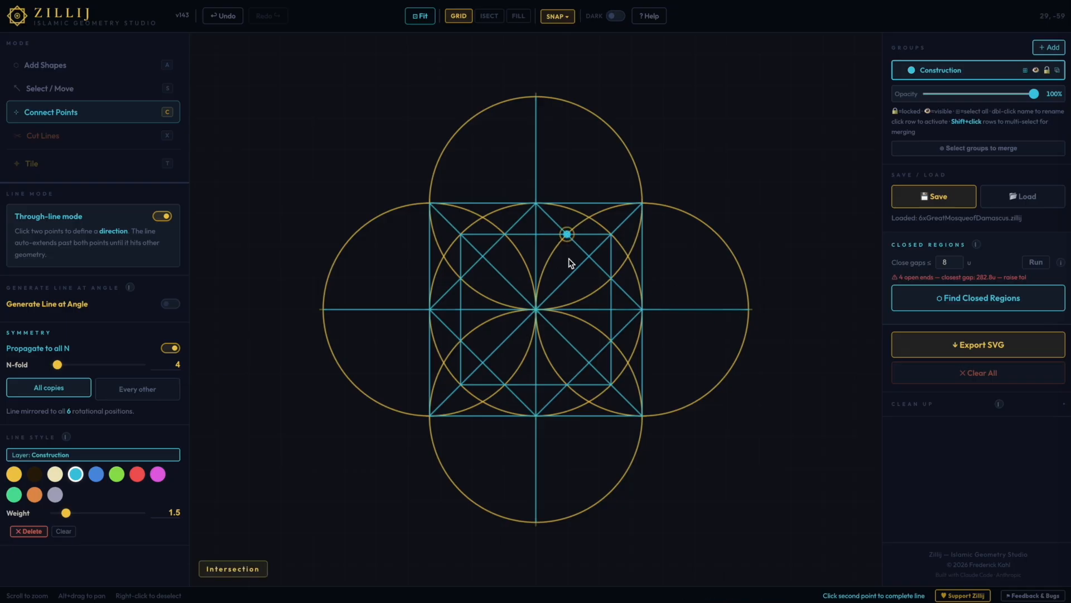
{"action": "left_click", "coordinate": [567, 385]}
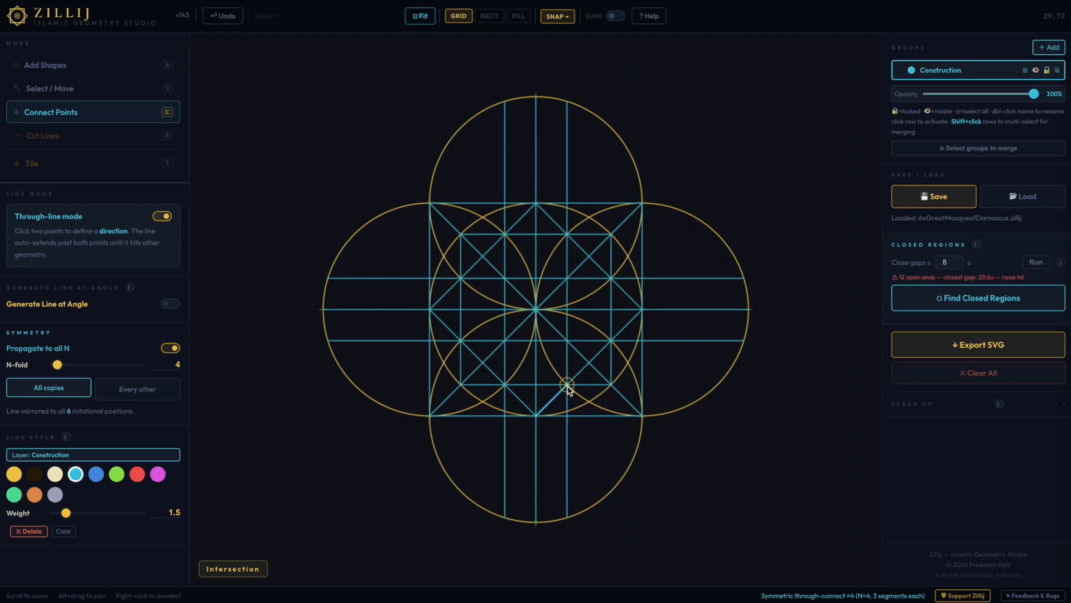
{"action": "left_click", "coordinate": [505, 234]}
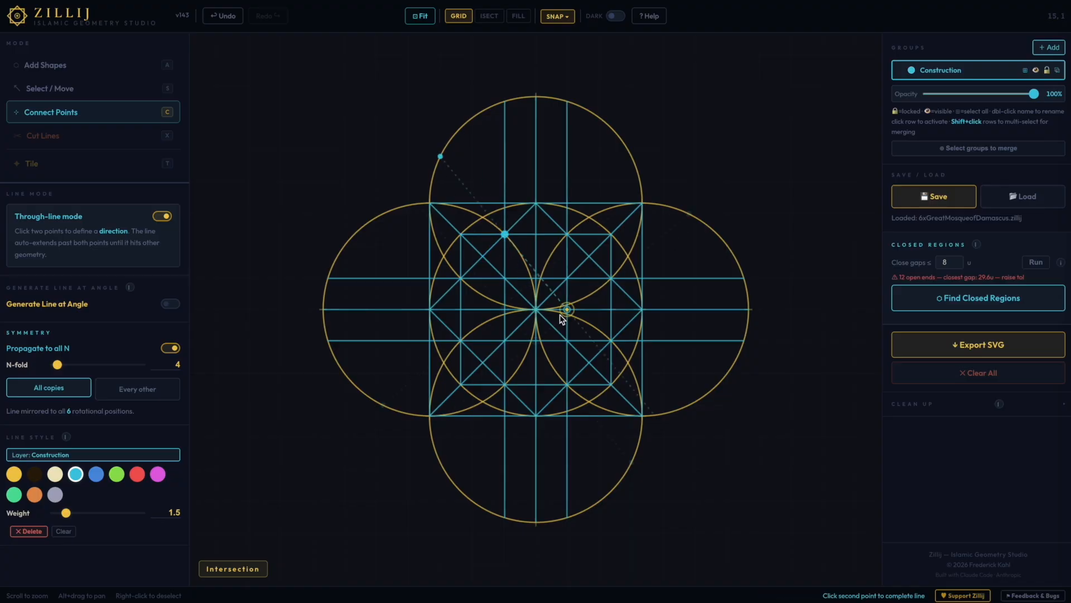
{"action": "left_click", "coordinate": [611, 341]}
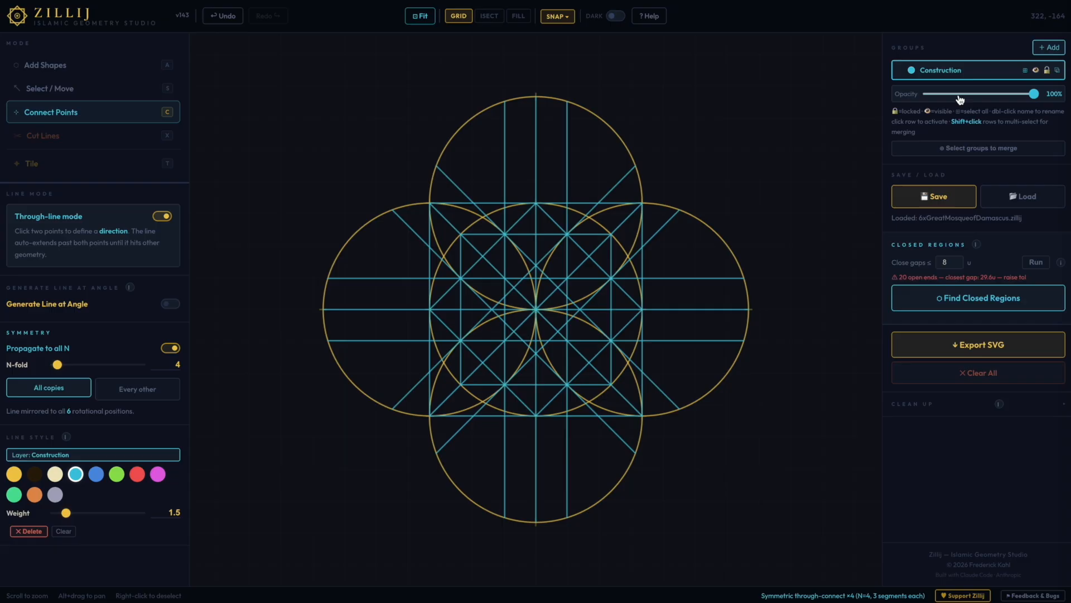
- Reduce the Construction group's opacity to 40% and lock the group
{"action": "mouse_move", "coordinate": [969, 98]}
{"action": "left_mouse_down"}
{"action": "mouse_move", "coordinate": [983, 100]}
{"action": "mouse_move", "coordinate": [970, 98]}
{"action": "left_mouse_up"}
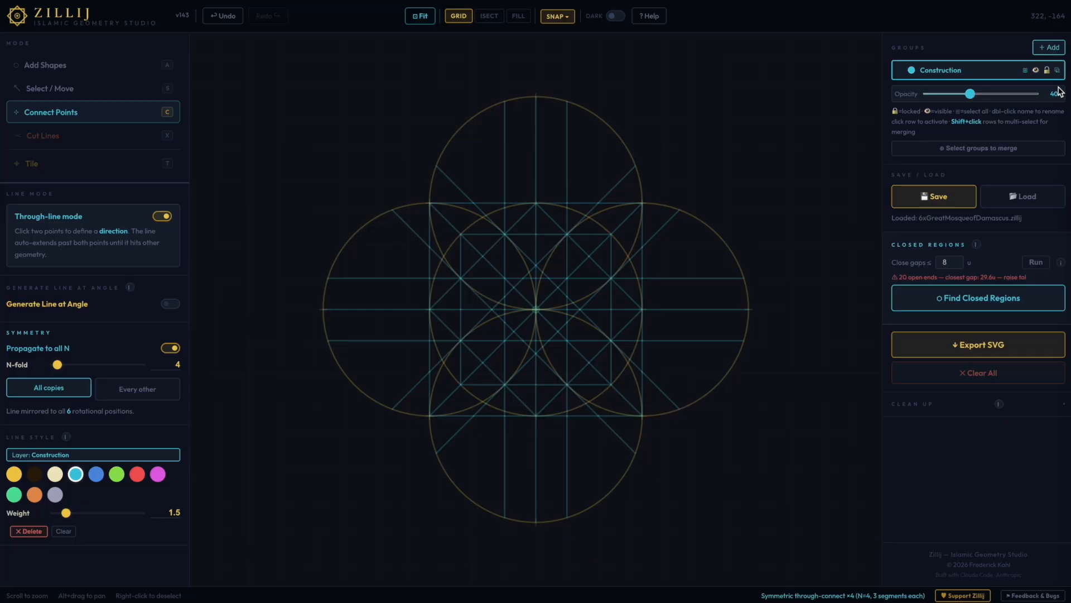
{"action": "left_click", "coordinate": [1048, 71]}
- Add a new group and name it Morrocan Design
{"action": "left_click", "coordinate": [1049, 48]}
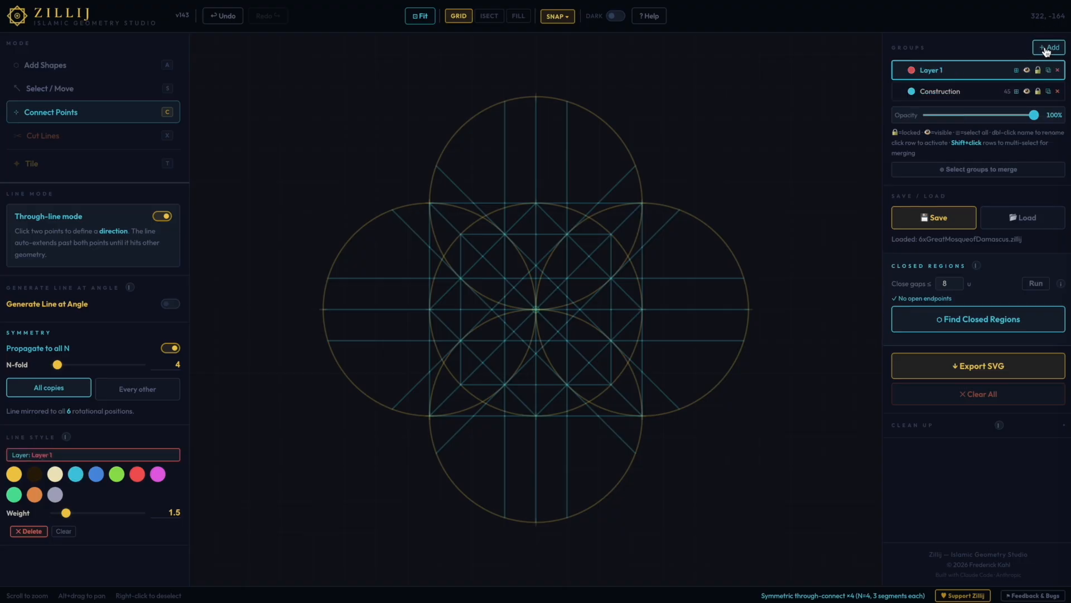
{"action": "double_click", "coordinate": [952, 70]}
{"action": "key", "text": "BackSpace"}
{"action": "type", "text": "Morrocan De"}
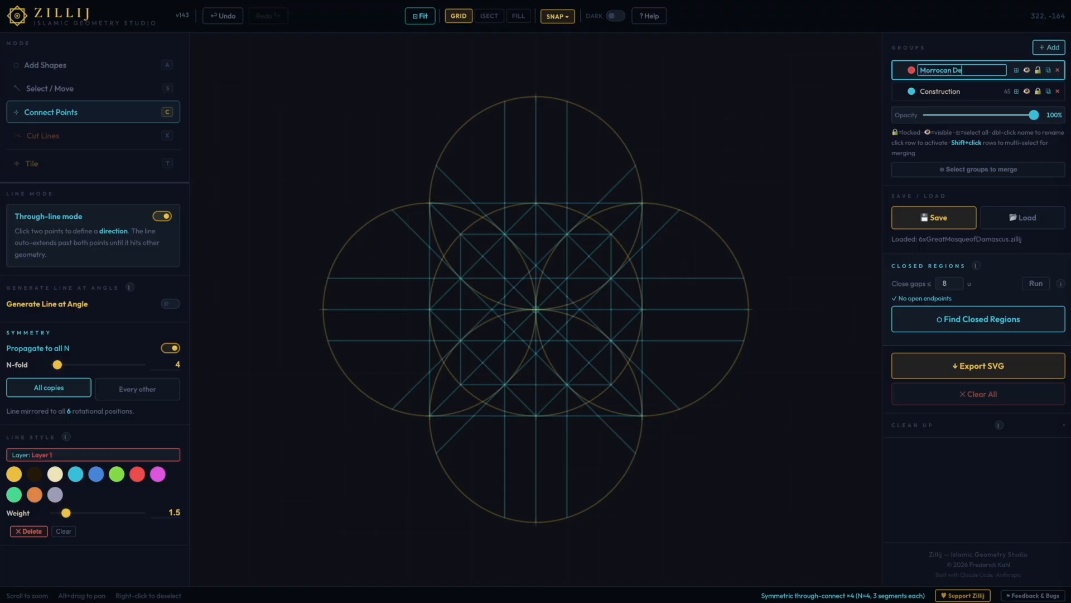
{"action": "type", "text": "sign"}
{"action": "key", "text": "Return"}
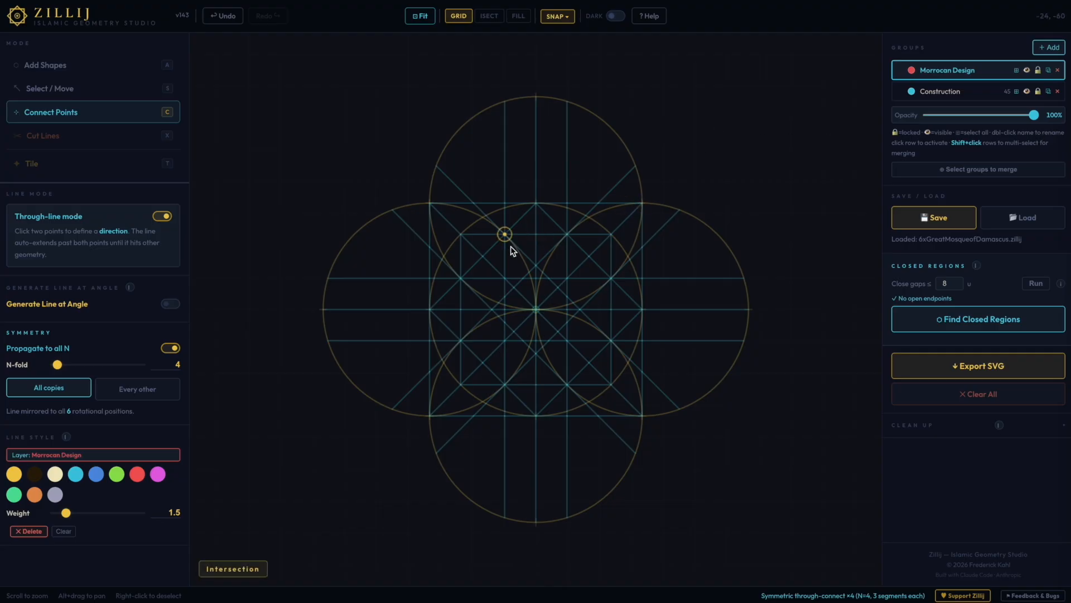
- Make the Construction group active and unlock it
{"action": "scroll", "coordinate": [511, 246], "scroll_direction": "up", "scroll_amount": 5}
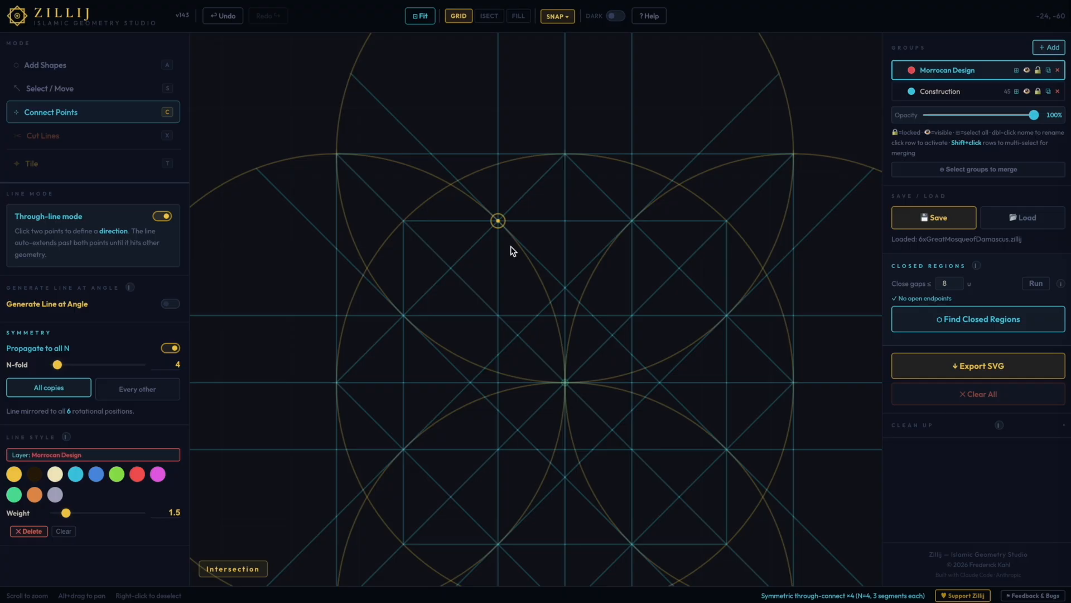
{"action": "scroll", "coordinate": [511, 250], "scroll_direction": "up", "scroll_amount": 3}
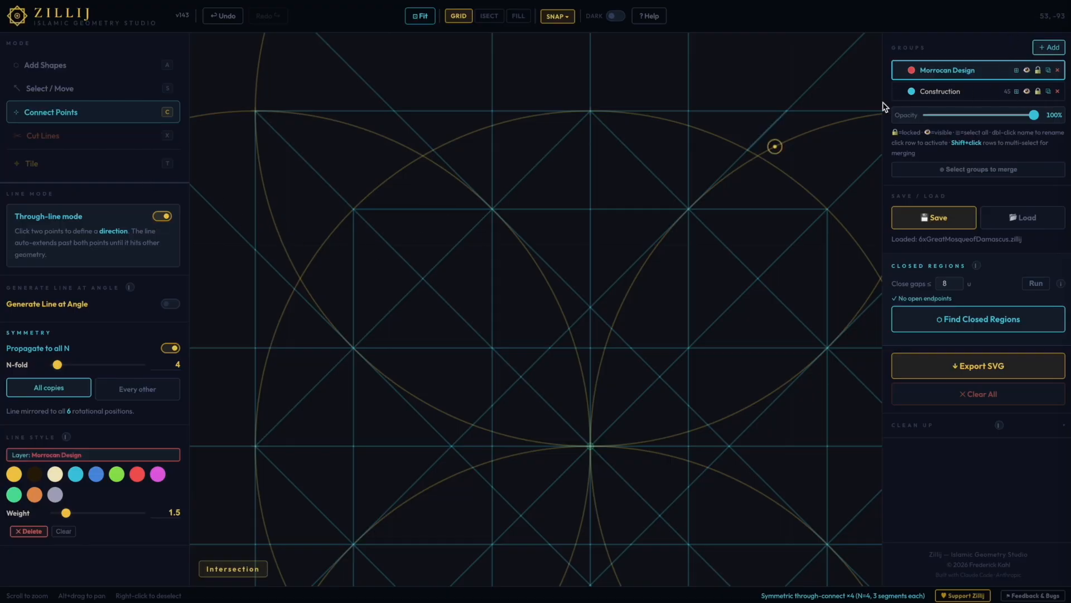
{"action": "left_click", "coordinate": [897, 91]}
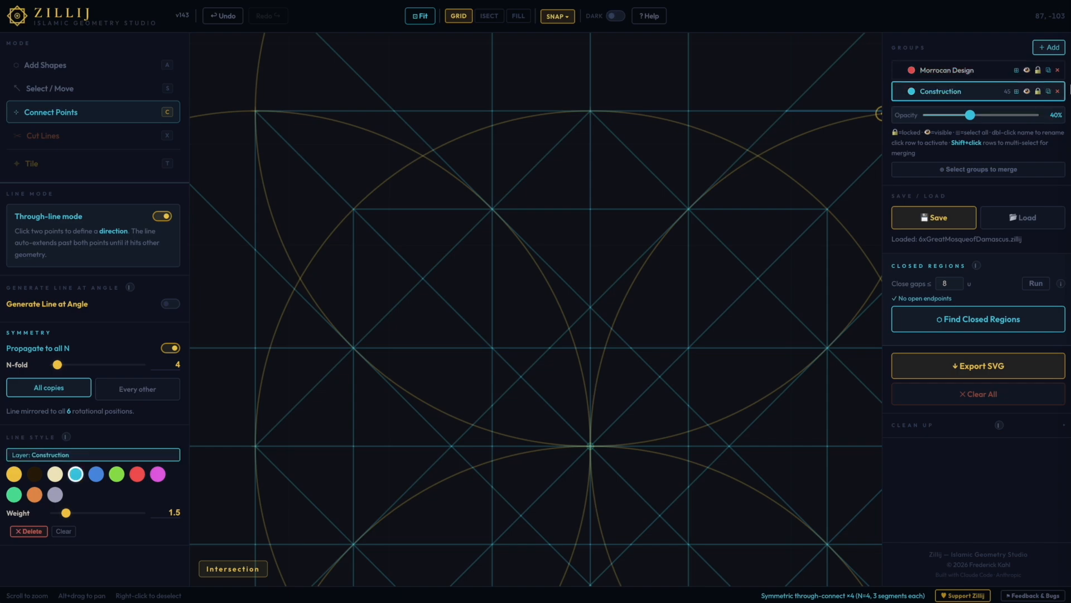
{"action": "left_click", "coordinate": [1039, 92]}
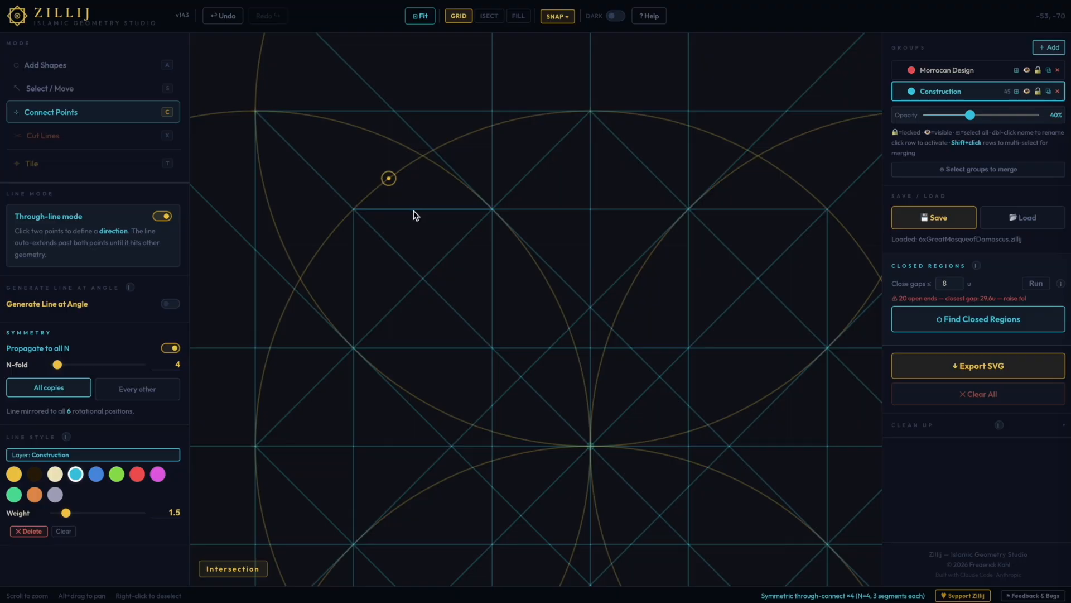
{"action": "scroll", "coordinate": [416, 215], "scroll_direction": "down", "scroll_amount": 3}
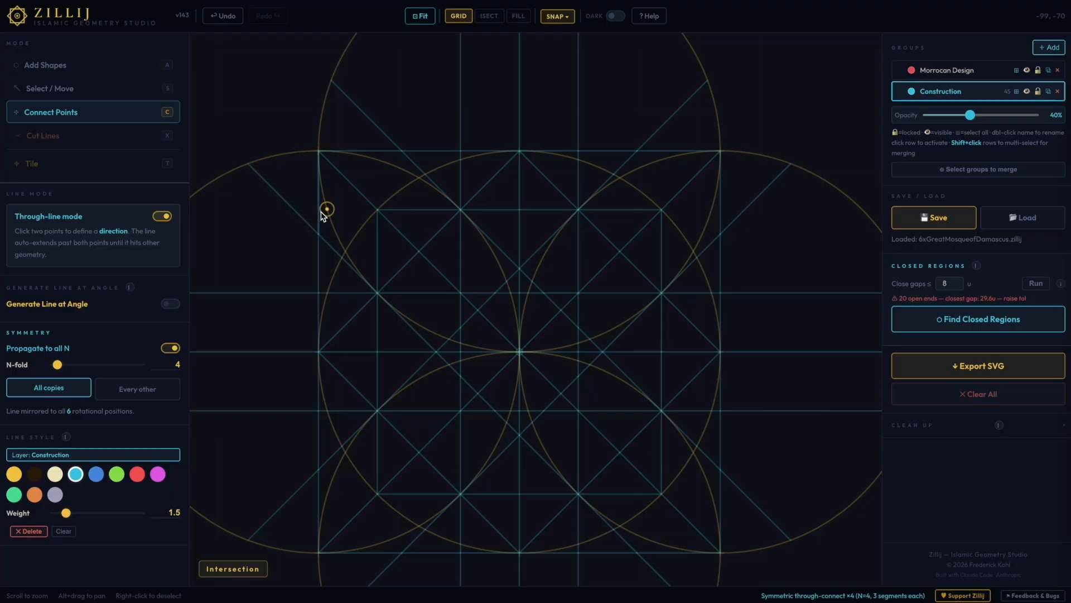
{"action": "scroll", "coordinate": [411, 218], "scroll_direction": "up", "scroll_amount": 5}
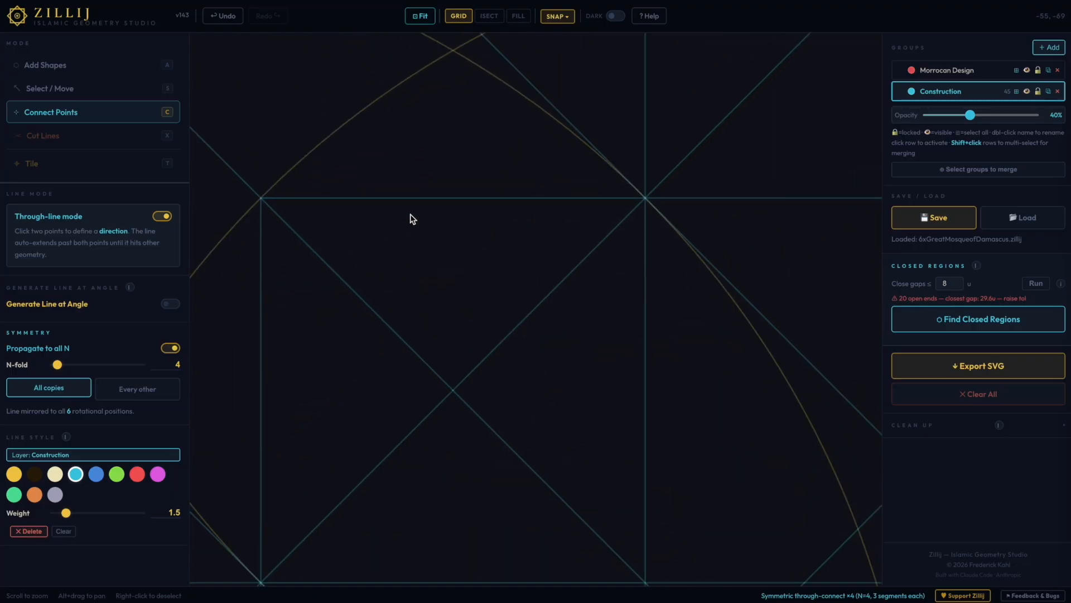
- Extend all four symmetric sides of the inner construction square at both ends to meet the outer square, and clear the selection
{"action": "scroll", "coordinate": [359, 201], "scroll_direction": "up", "scroll_amount": 1}
{"action": "left_click", "coordinate": [358, 200], "text": "alt"}
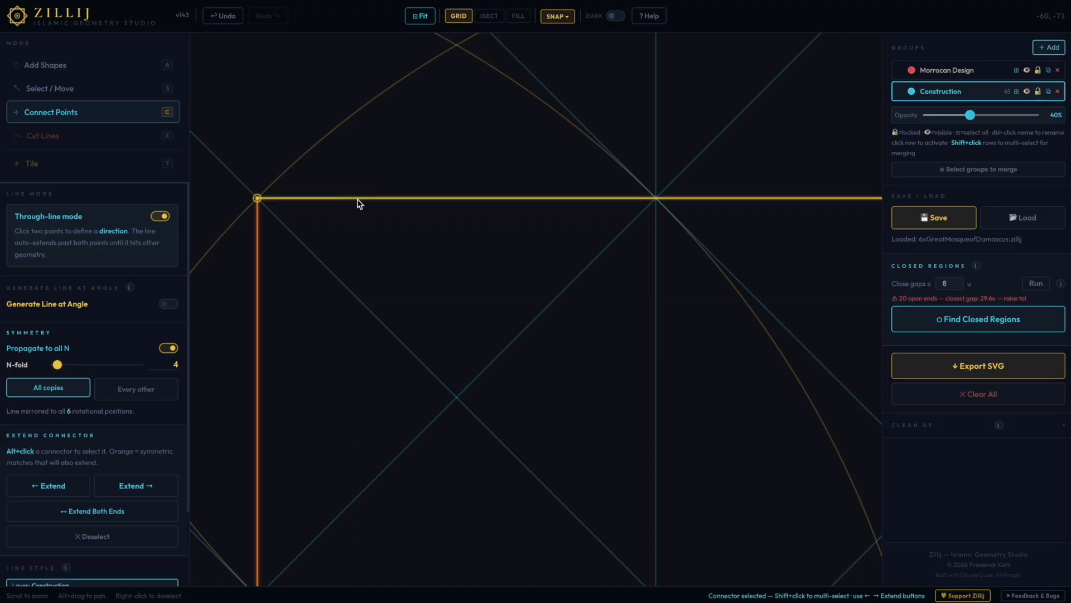
{"action": "scroll", "coordinate": [359, 204], "scroll_direction": "down", "scroll_amount": 15}
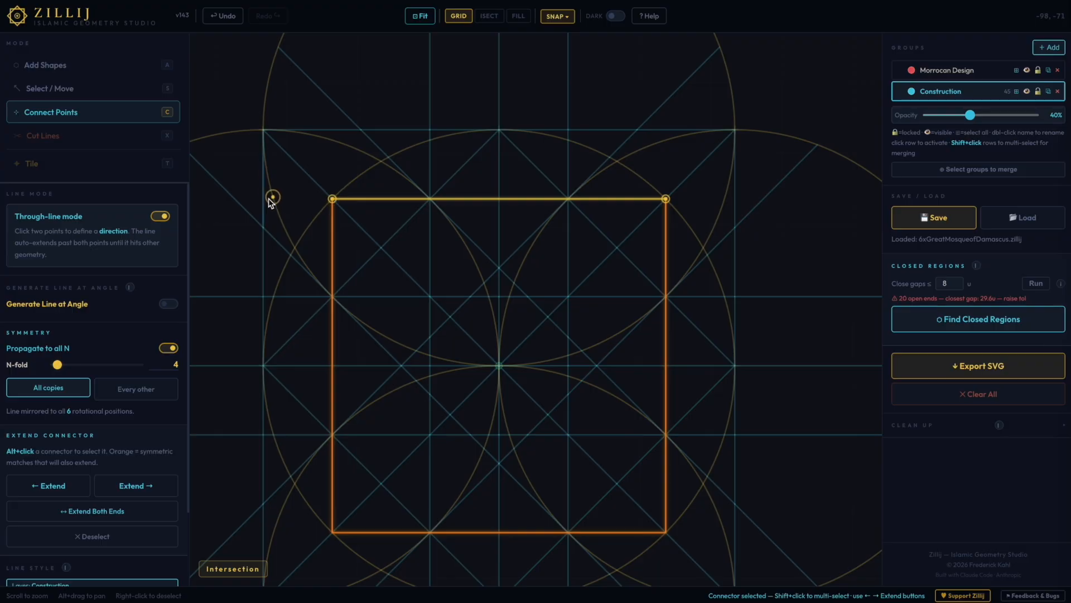
{"action": "left_click", "coordinate": [96, 511]}
{"action": "left_click", "coordinate": [96, 511]}
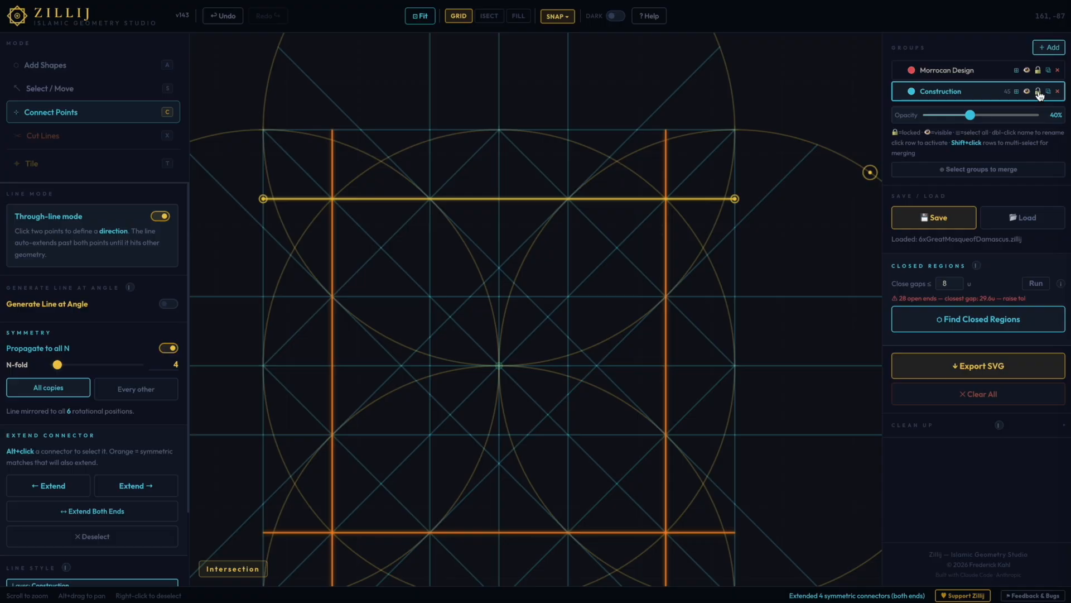
{"action": "right_click", "coordinate": [816, 90]}
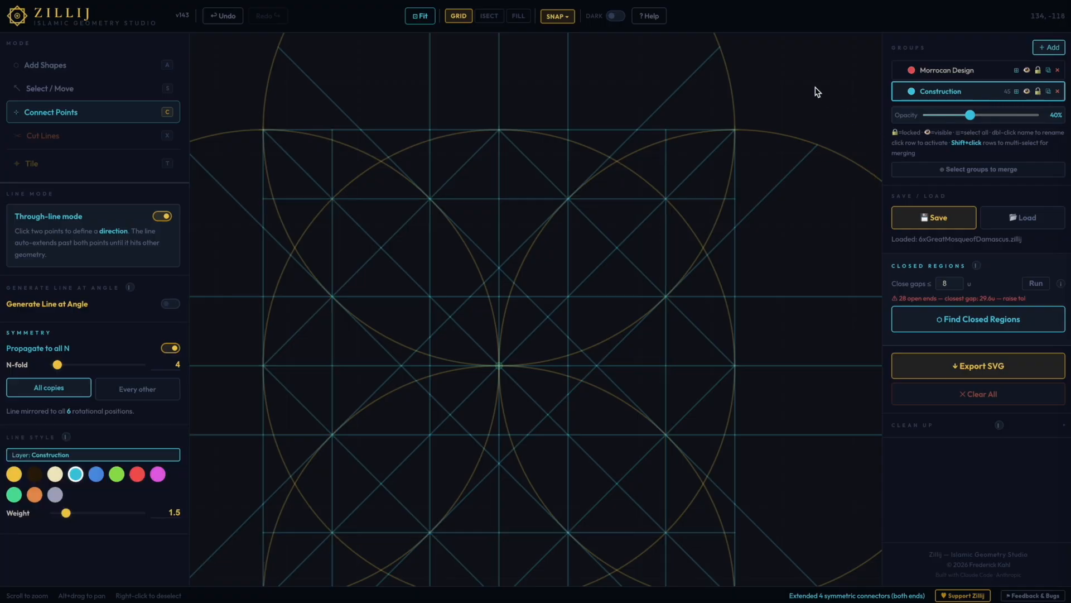
- Lock the Construction group and make the Morrocan Design group active
{"action": "left_click", "coordinate": [1040, 94]}
{"action": "left_click", "coordinate": [903, 73]}
{"action": "scroll", "coordinate": [562, 301], "scroll_direction": "up", "scroll_amount": 1}
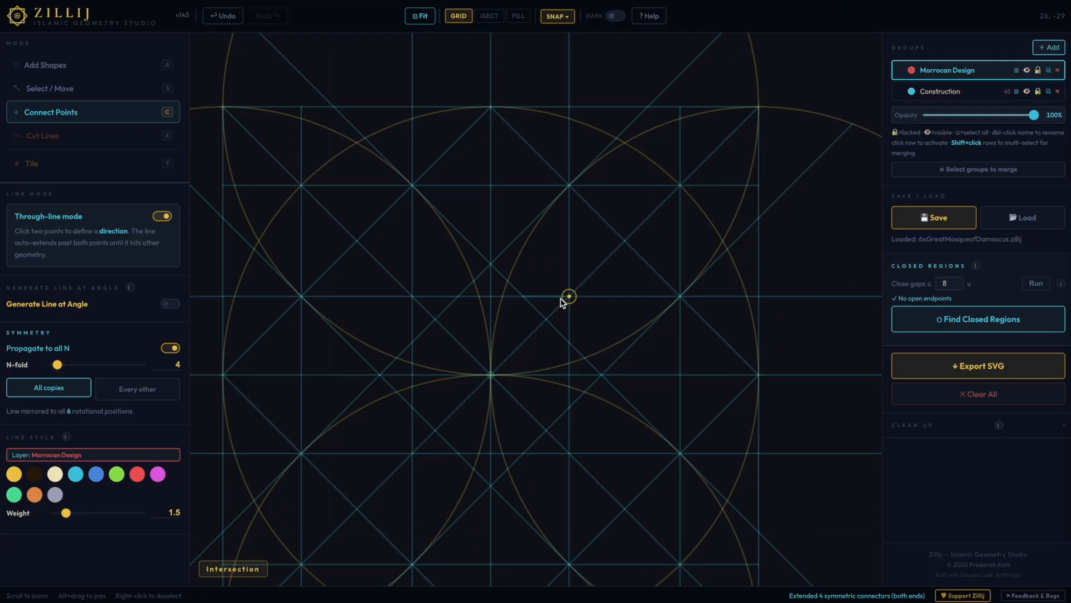
- Turn off through-line mode and draw four 4-fold diamonds, each running from an outer square side's midpoint inward through the construction crossings
{"action": "left_click", "coordinate": [161, 217]}
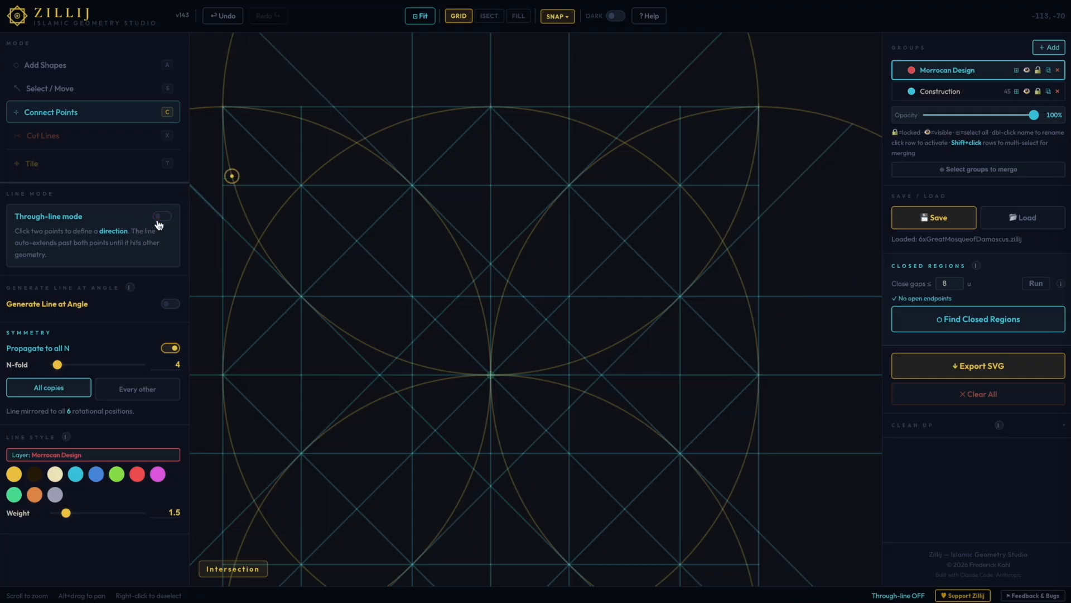
{"action": "left_click", "coordinate": [412, 186]}
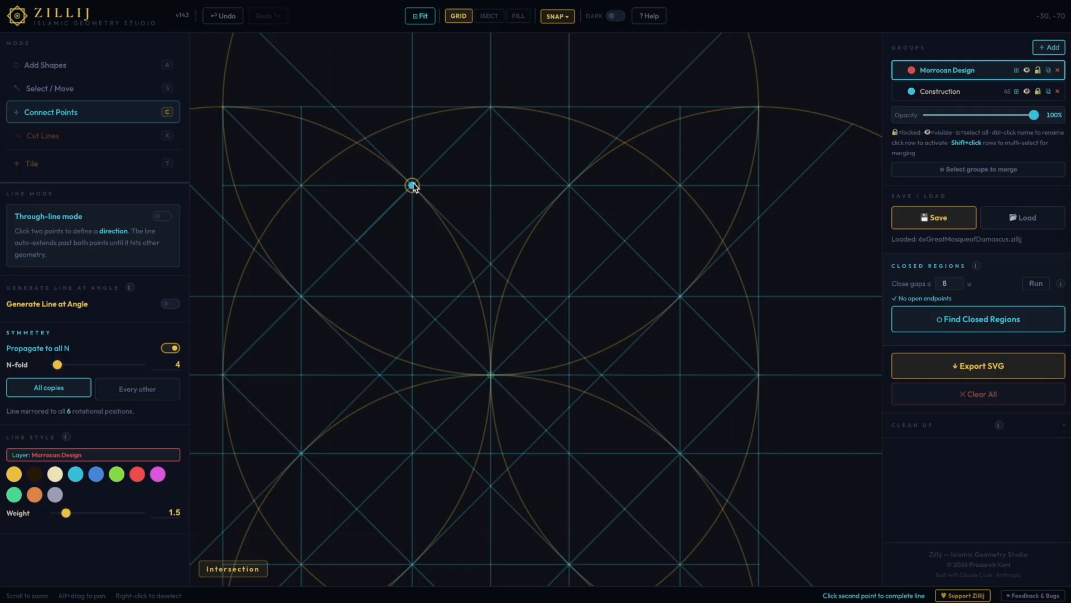
{"action": "left_click", "coordinate": [491, 106]}
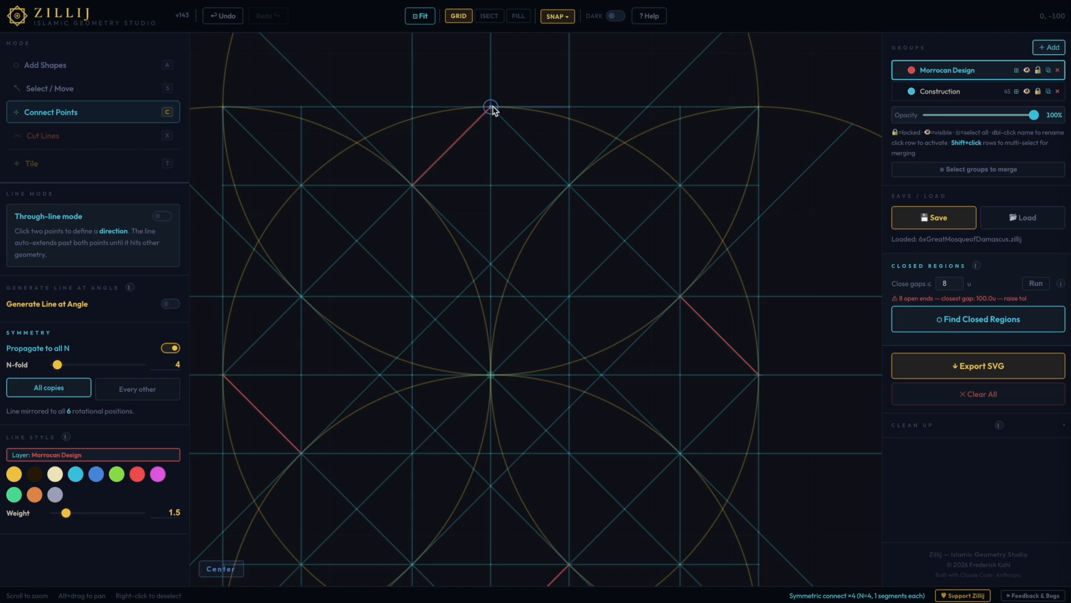
{"action": "left_click", "coordinate": [491, 107]}
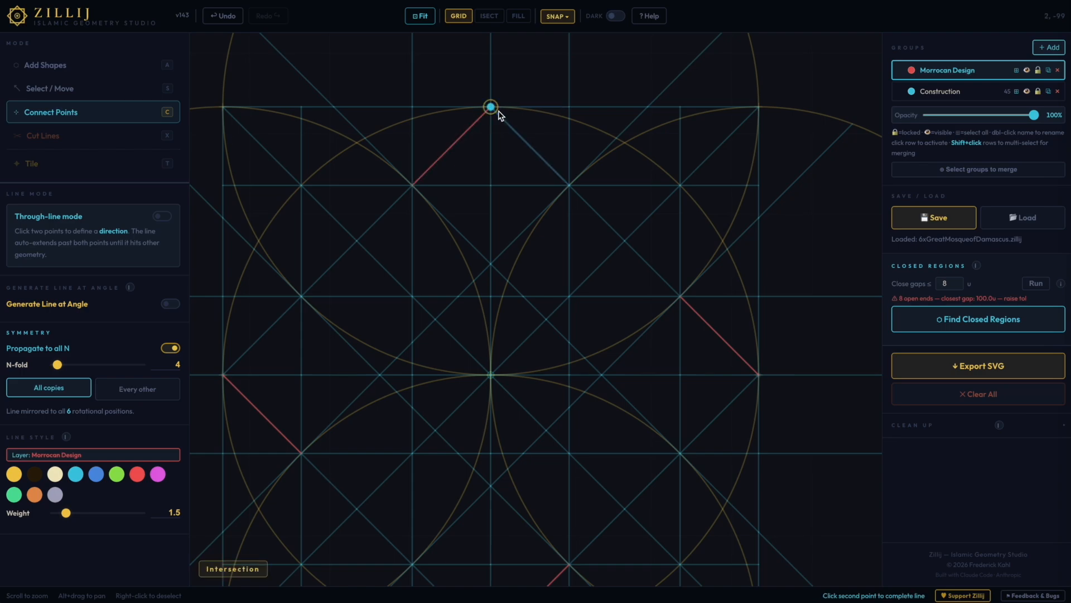
{"action": "left_click", "coordinate": [569, 185]}
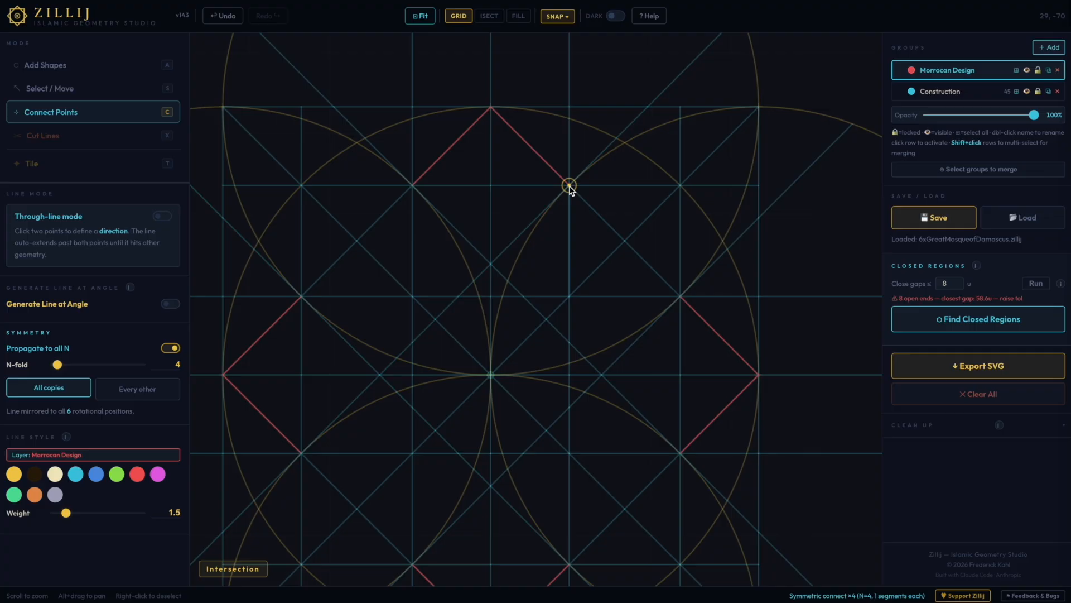
{"action": "left_click", "coordinate": [570, 186]}
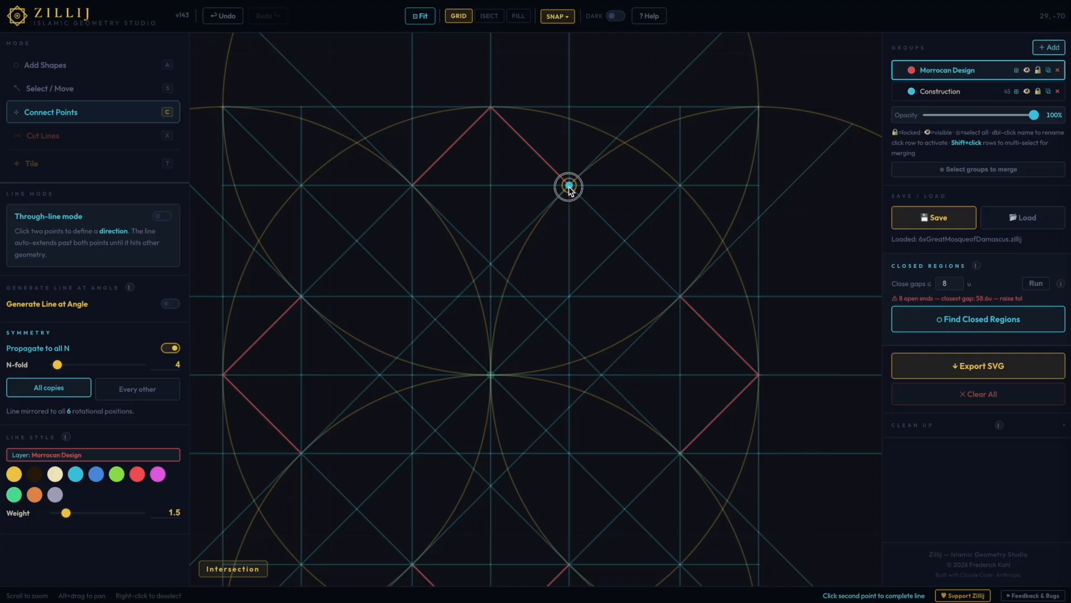
{"action": "left_click", "coordinate": [490, 265]}
{"action": "left_click", "coordinate": [490, 264]}
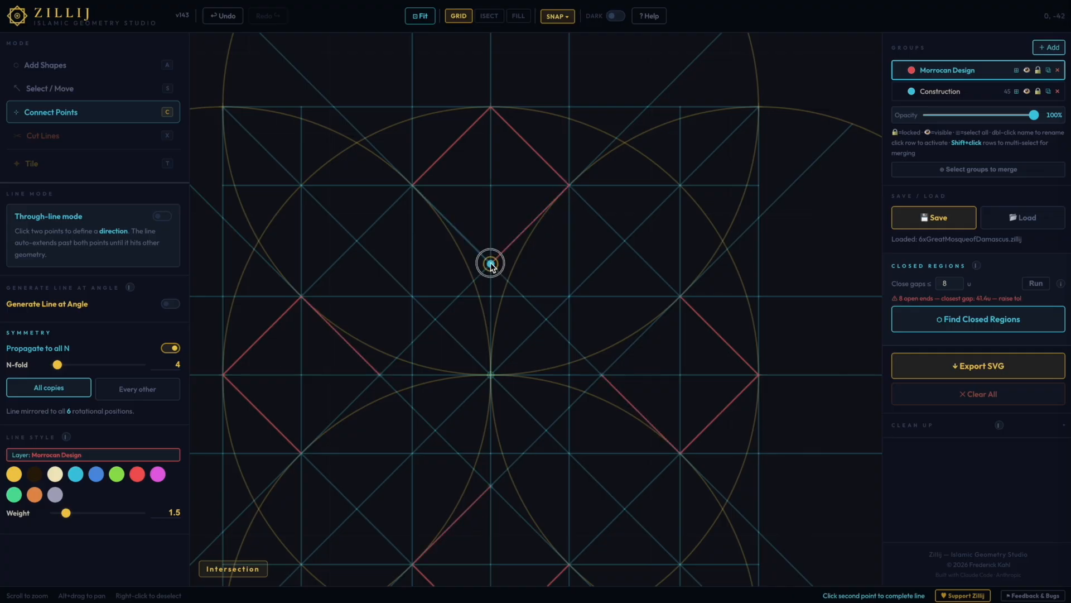
{"action": "left_click", "coordinate": [412, 186]}
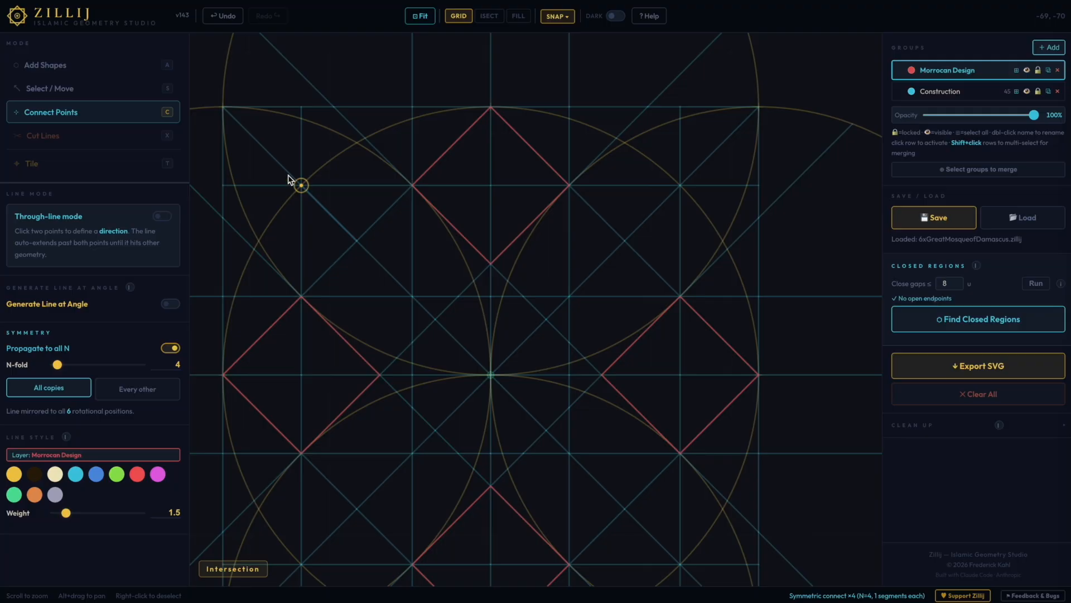
- Switch to adding polygon shapes and set the number of sides to 4
{"action": "left_click", "coordinate": [102, 66]}
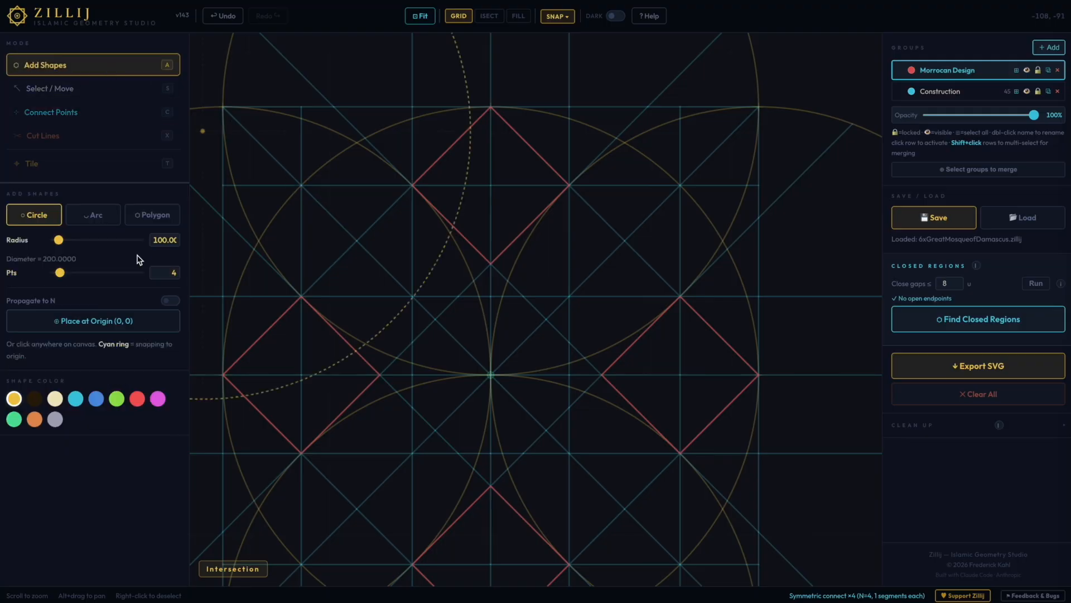
{"action": "left_click", "coordinate": [142, 216]}
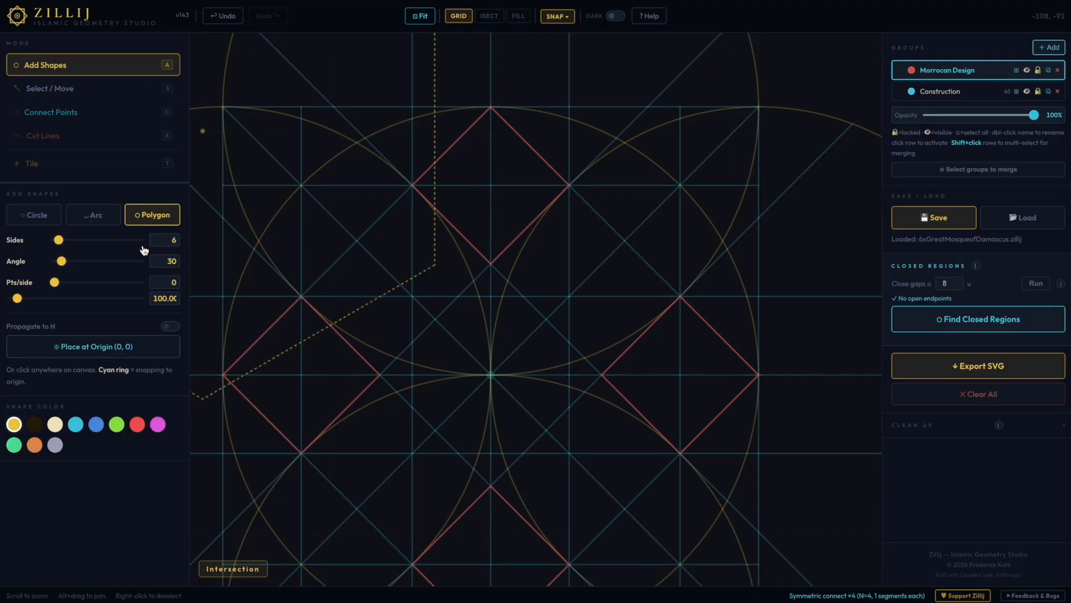
{"action": "double_click", "coordinate": [162, 239]}
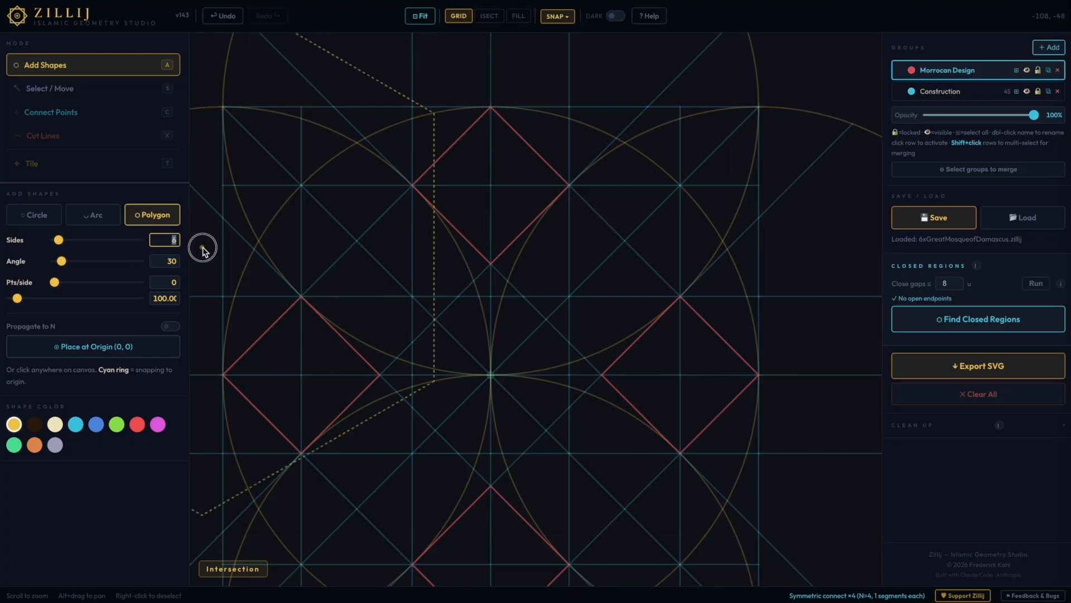
{"action": "type", "text": "4"}
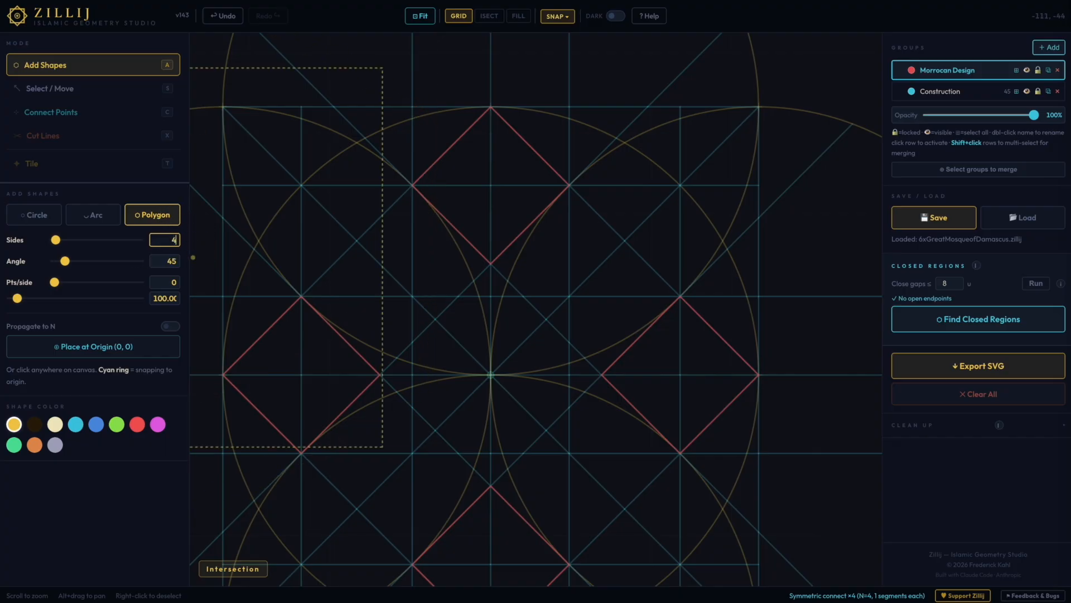
{"action": "left_click", "coordinate": [357, 240]}
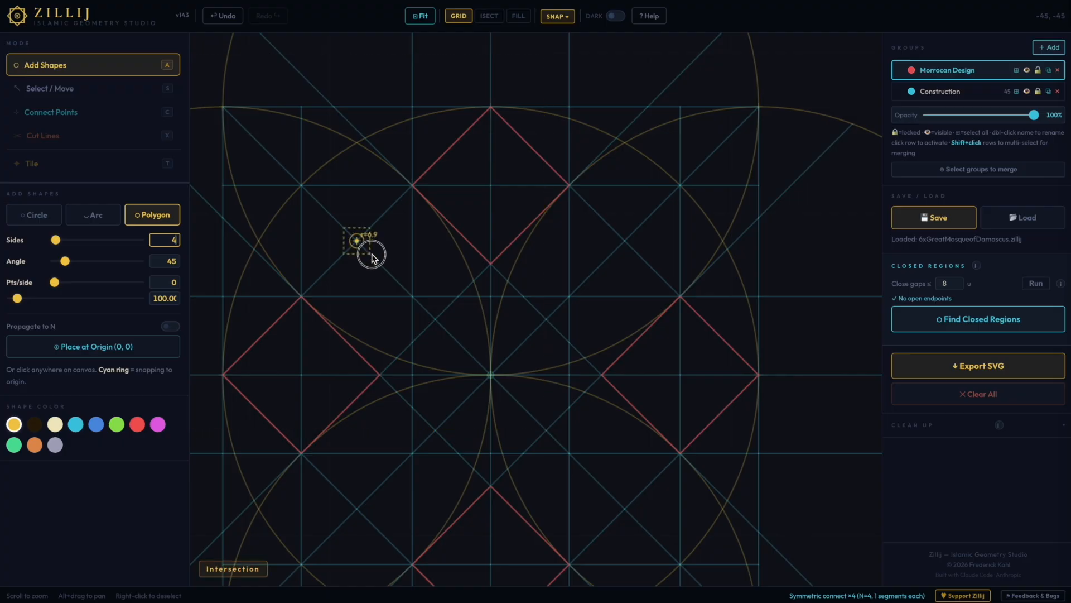
{"action": "left_click", "coordinate": [411, 297]}
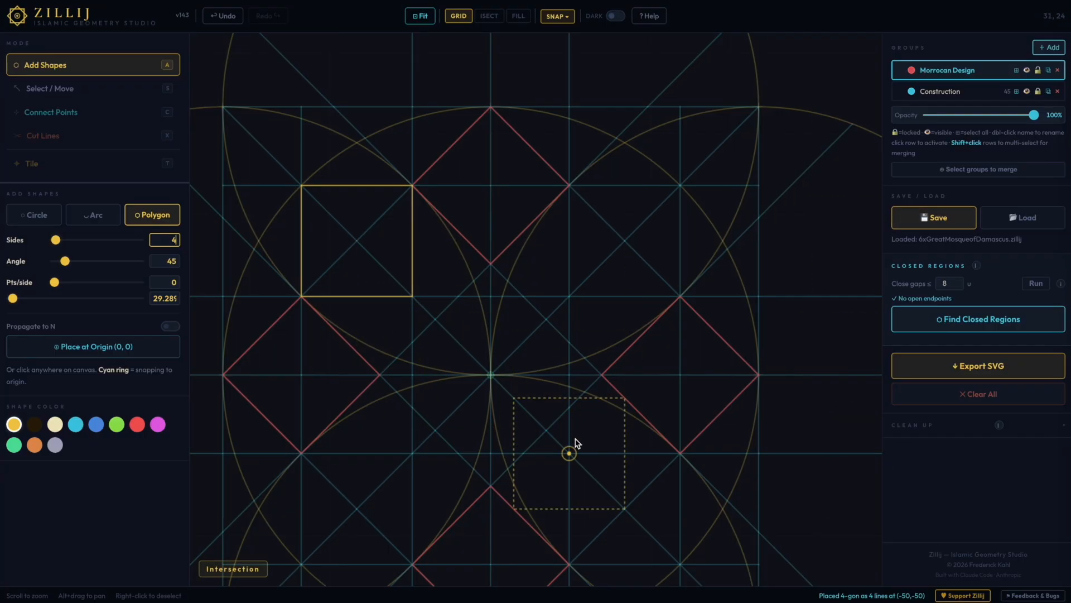
{"action": "key", "text": "ctrl+z"}
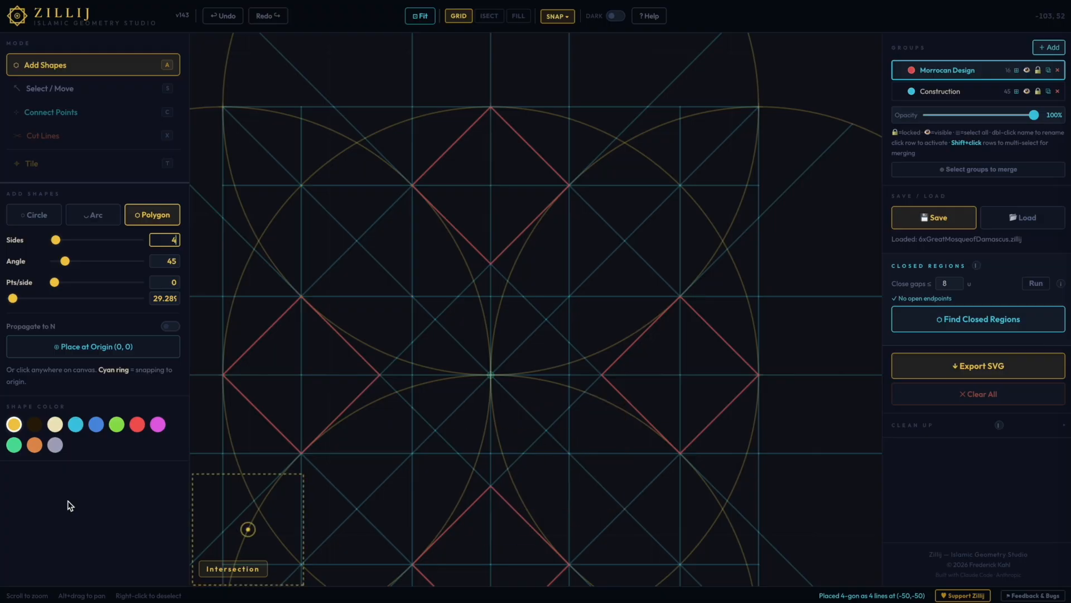
- Place red squares between the diamonds with 4-fold propagation, centred on the diagonal crossing and sized to touch the neighbouring diamonds' corners
{"action": "left_click", "coordinate": [139, 426]}
{"action": "left_click", "coordinate": [168, 329]}
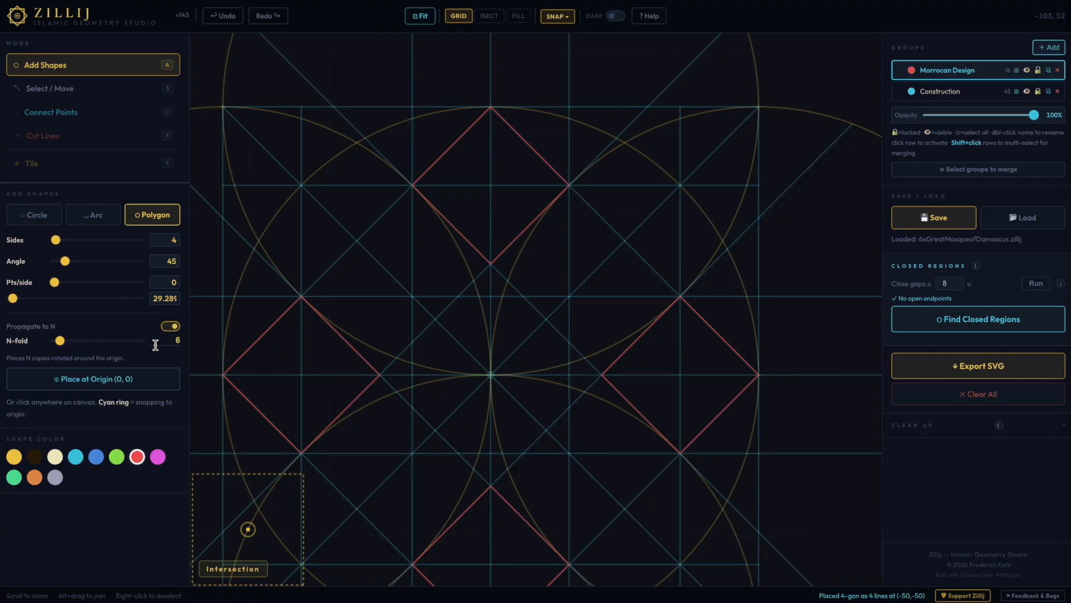
{"action": "double_click", "coordinate": [175, 342]}
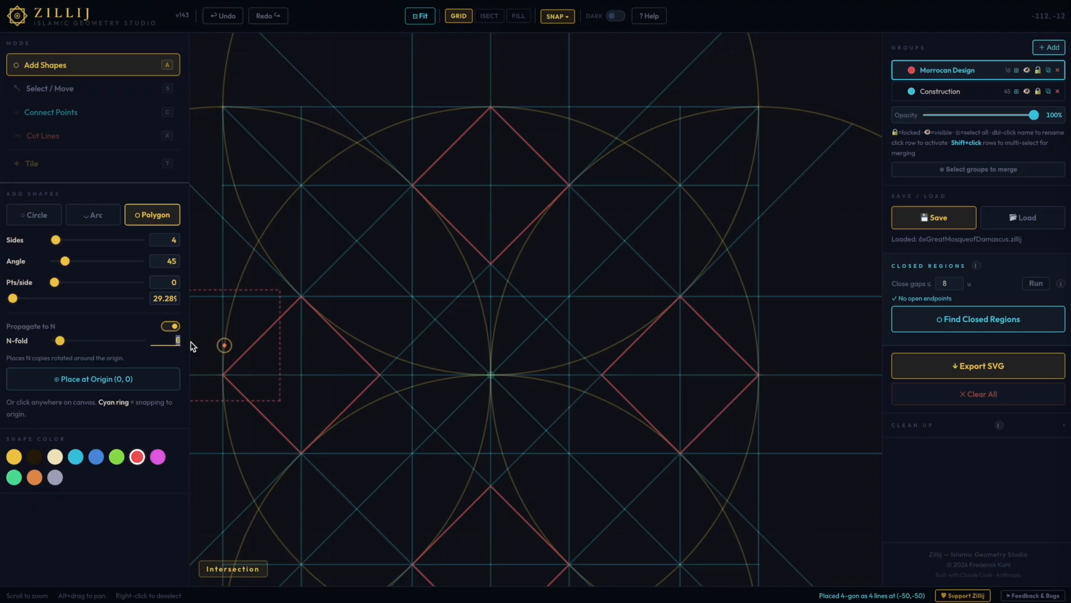
{"action": "type", "text": "4"}
{"action": "key", "text": "Tab"}
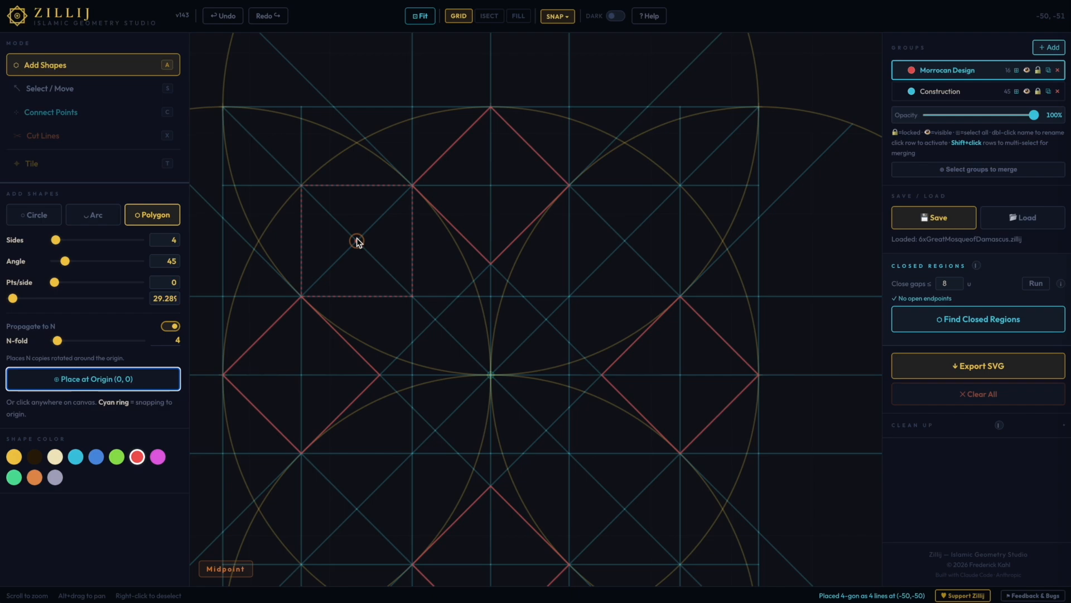
{"action": "left_click_drag", "start_coordinate": [357, 240], "coordinate": [411, 313]}
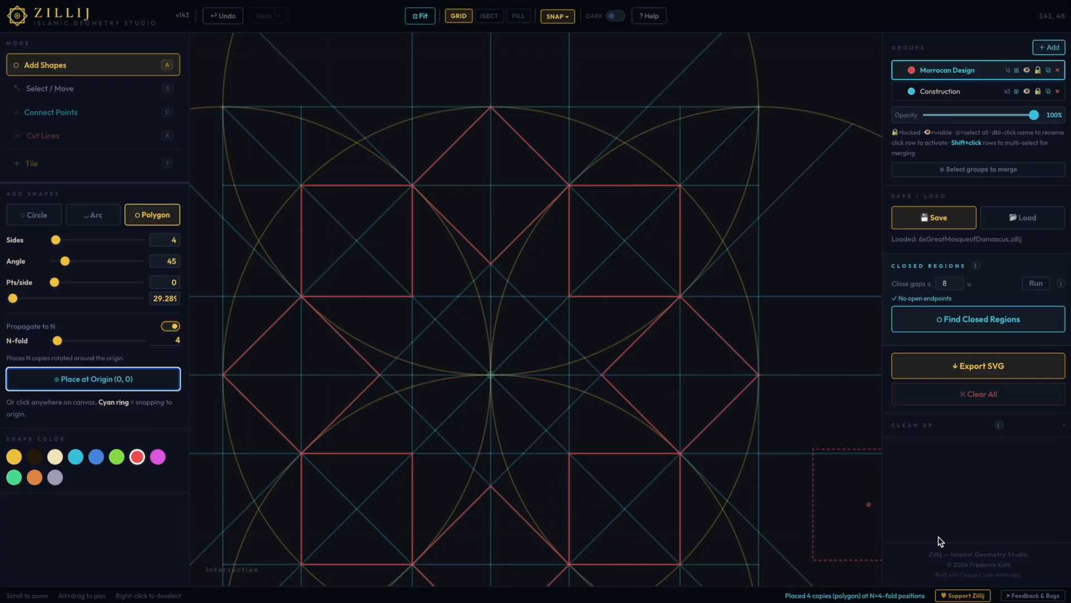
- Connect the construction crossings on two adjacent outer square sides with a 4-fold diagonal line across each corner
{"action": "left_click", "coordinate": [85, 112]}
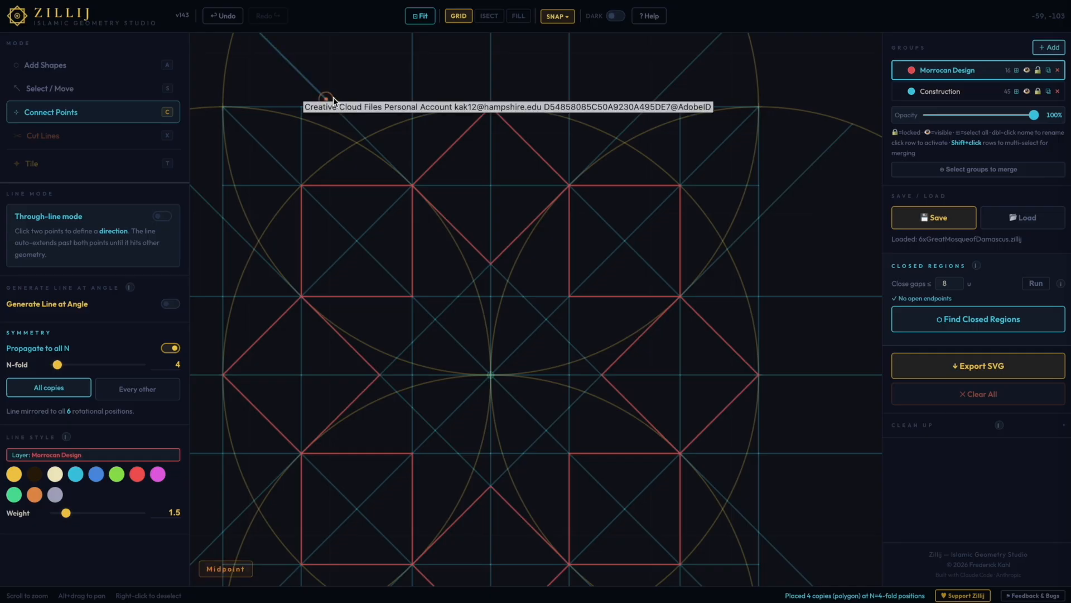
{"action": "left_click", "coordinate": [334, 107]}
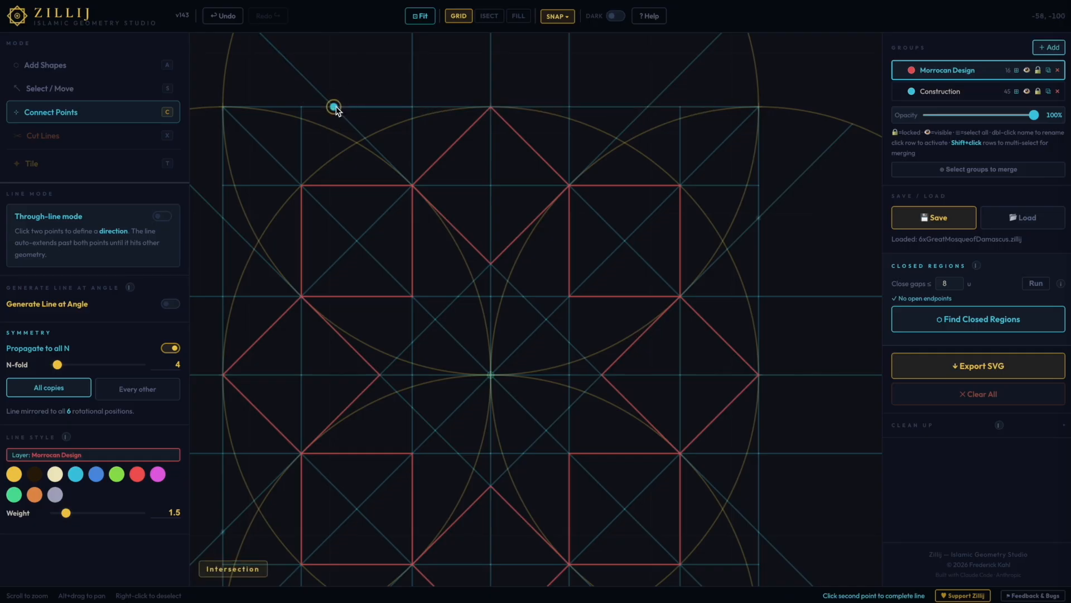
{"action": "left_click", "coordinate": [223, 218]}
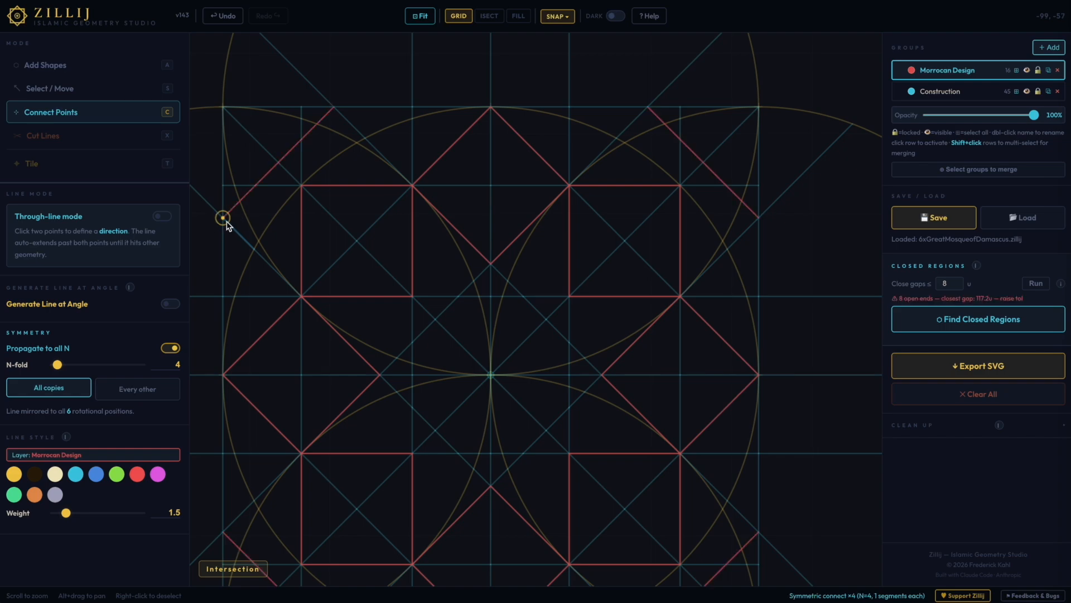
- Draw 4-fold horizontal and vertical lines from the small squares' outermost corners to the corner diagonals
{"action": "left_click", "coordinate": [255, 185]}
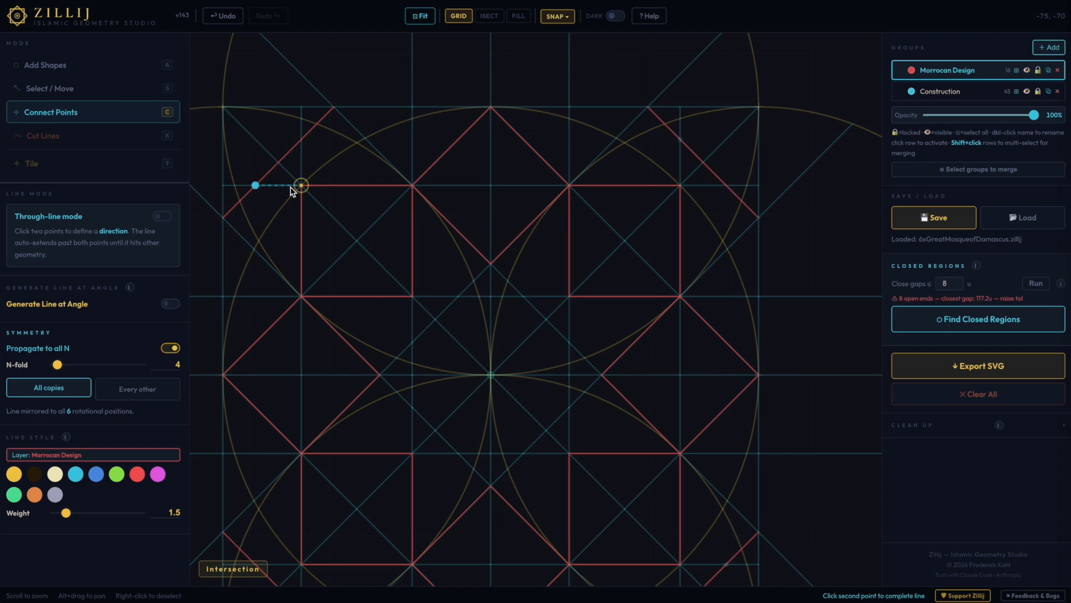
{"action": "left_click", "coordinate": [301, 184]}
{"action": "left_click", "coordinate": [301, 186]}
{"action": "left_click", "coordinate": [302, 139]}
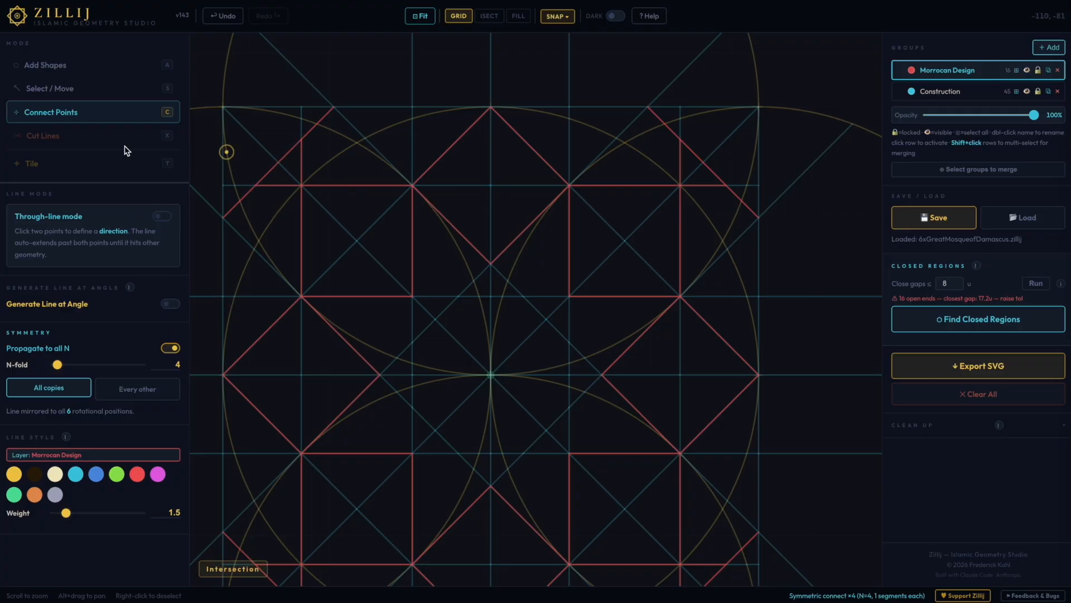
- Cut away the middle segments of all the corner diagonals between the short connecting lines, propagating the cuts 4-fold
{"action": "left_click", "coordinate": [102, 137]}
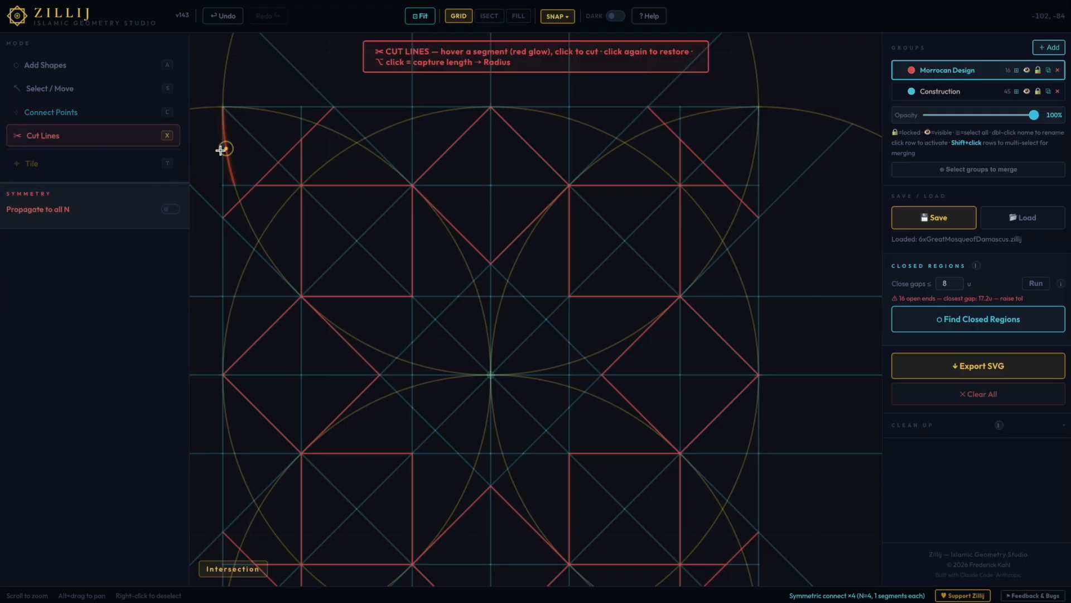
{"action": "left_click", "coordinate": [264, 174]}
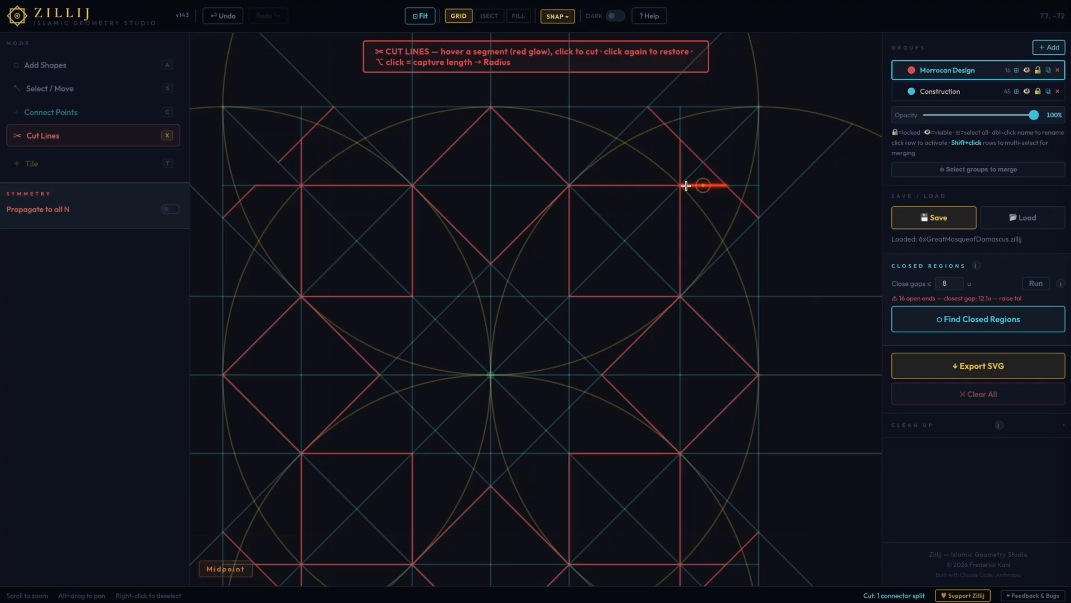
{"action": "left_click", "coordinate": [170, 210]}
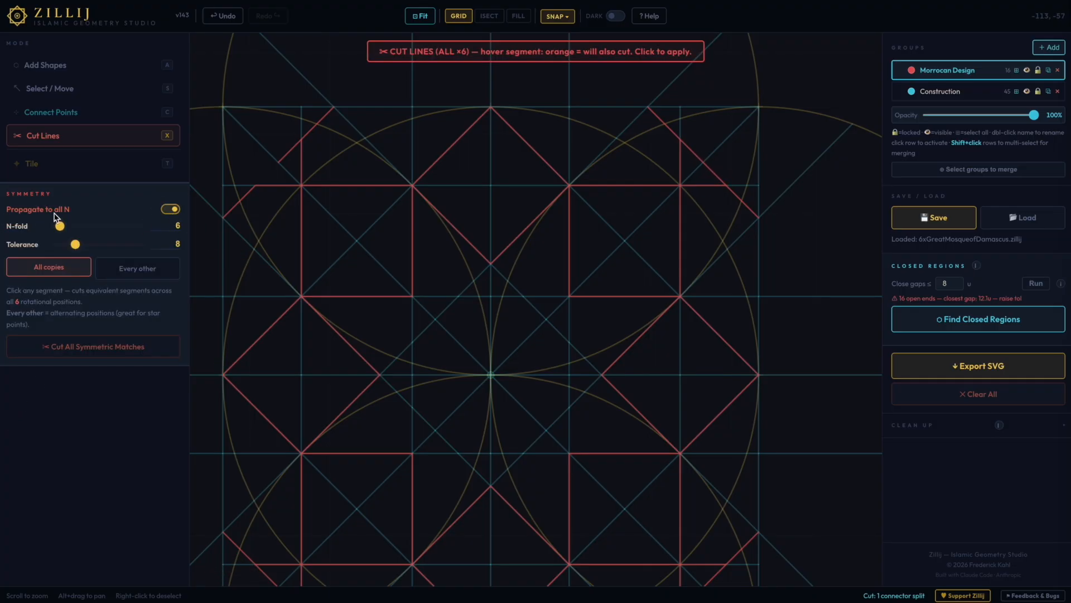
{"action": "double_click", "coordinate": [177, 226]}
{"action": "key", "text": "Return"}
{"action": "left_click", "coordinate": [286, 153]}
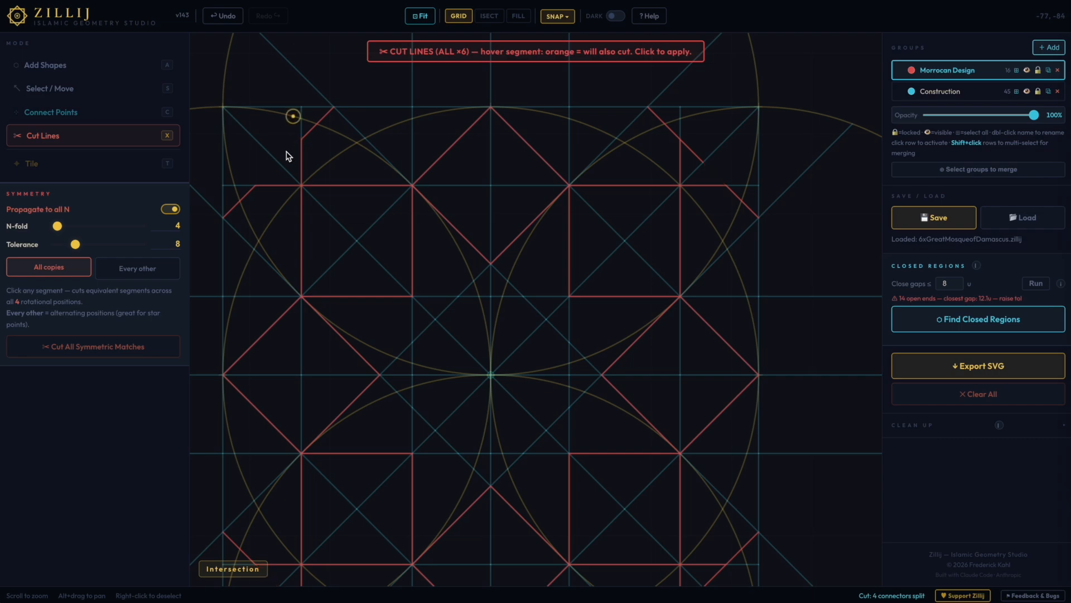
{"action": "left_click", "coordinate": [701, 161]}
{"action": "scroll", "coordinate": [698, 201], "scroll_direction": "down", "scroll_amount": 1}
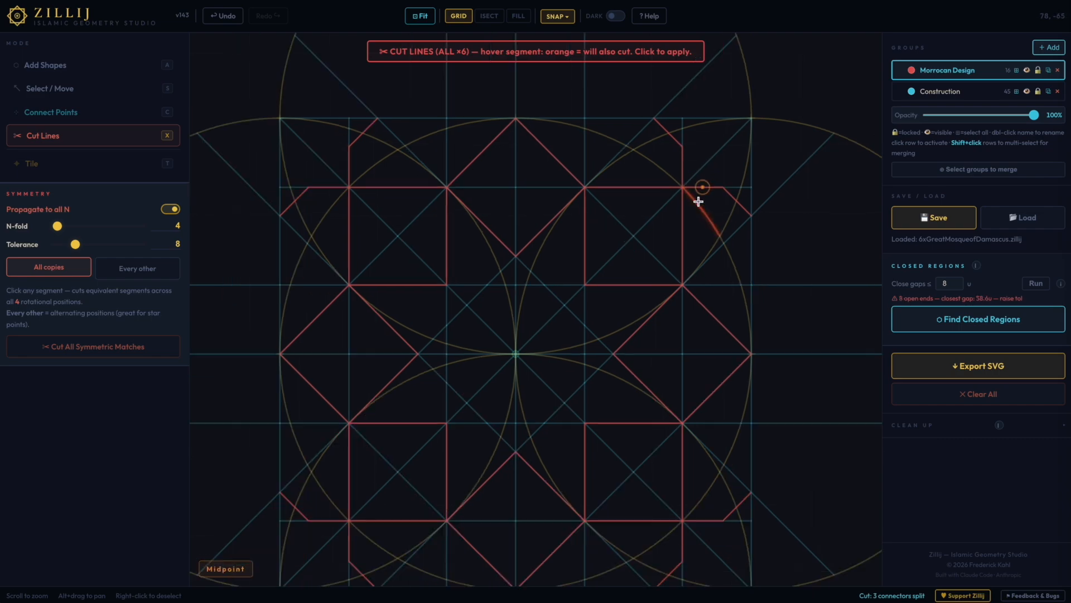
{"action": "scroll", "coordinate": [698, 201], "scroll_direction": "down", "scroll_amount": 1}
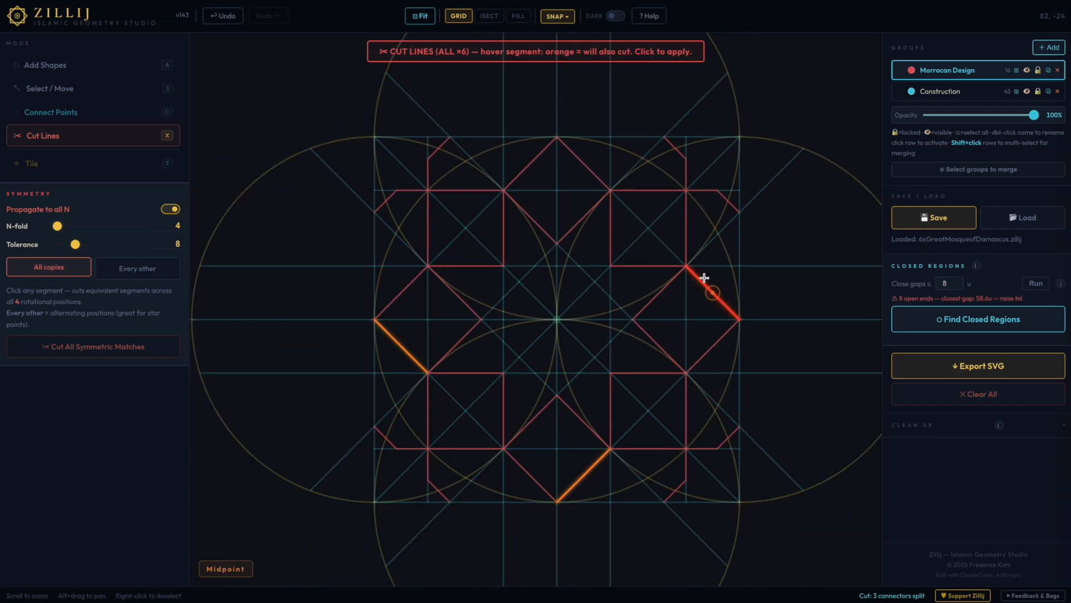
- Connect each square's inner corner to the neighbouring diamonds' inner corners with a horizontal or vertical line and a diagonal, propagated 8-fold
{"action": "scroll", "coordinate": [514, 287], "scroll_direction": "up", "scroll_amount": 3}
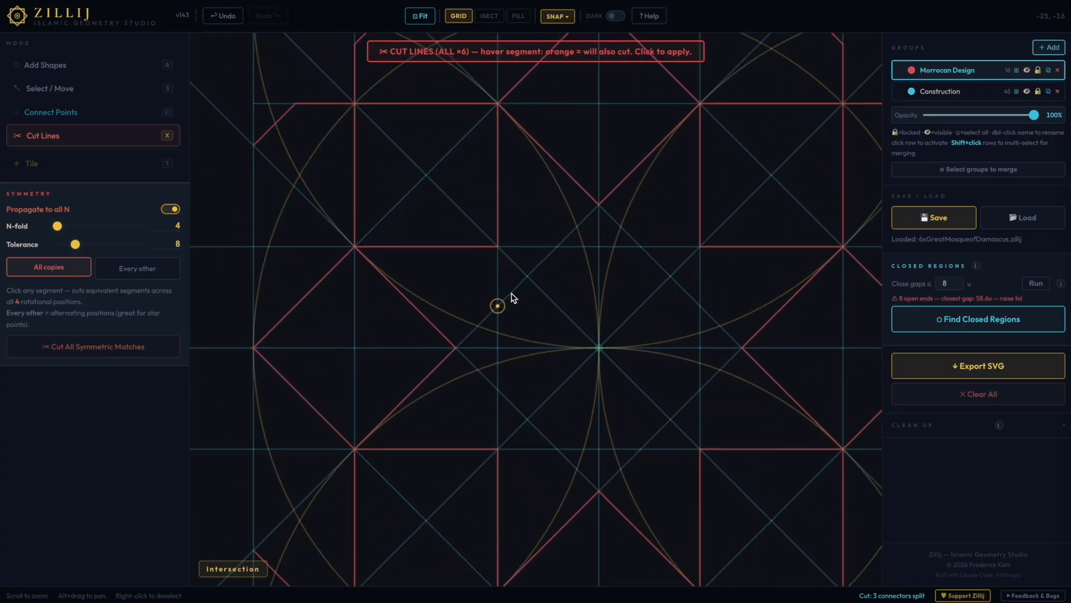
{"action": "left_click", "coordinate": [61, 114]}
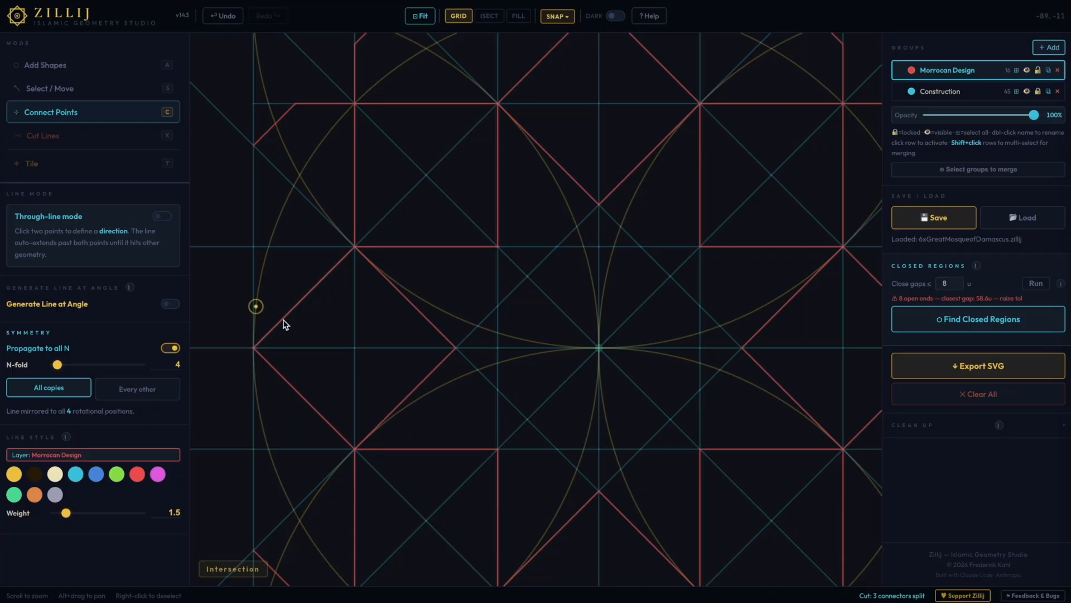
{"action": "double_click", "coordinate": [173, 364]}
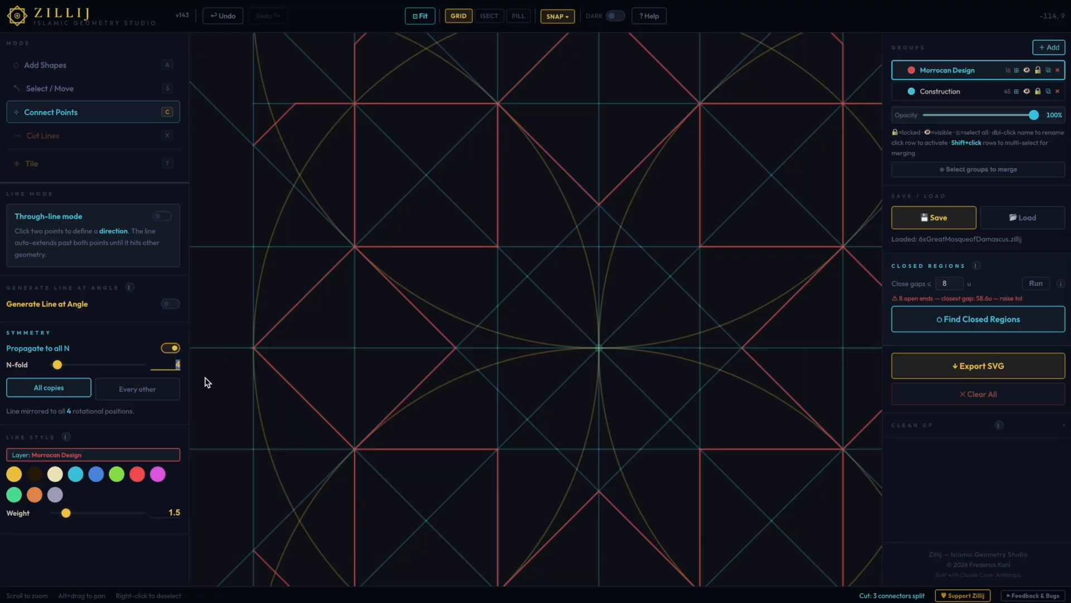
{"action": "key", "text": "Tab"}
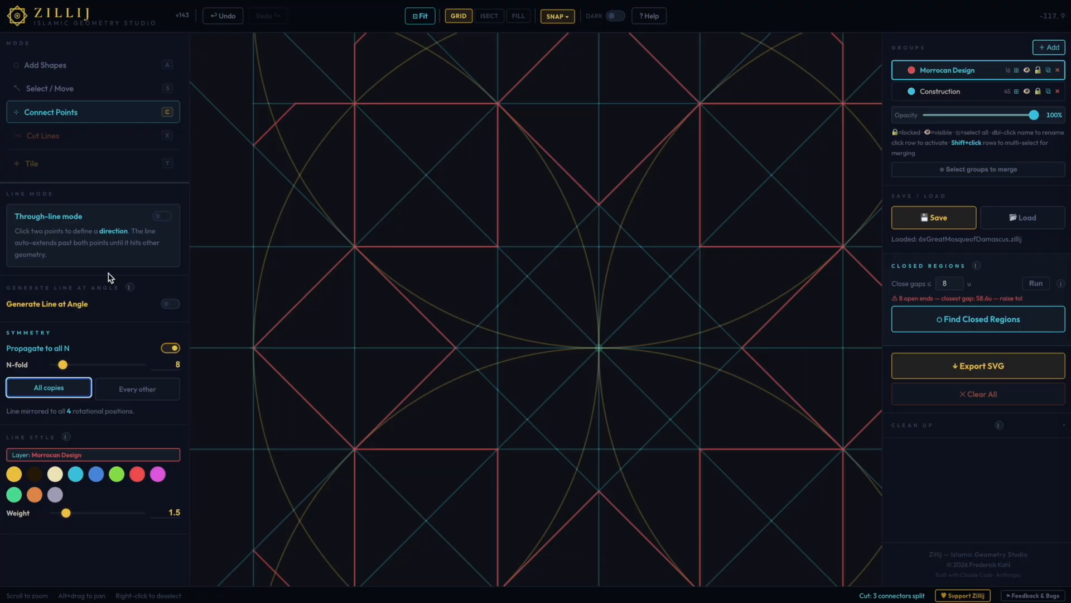
{"action": "left_click", "coordinate": [497, 246]}
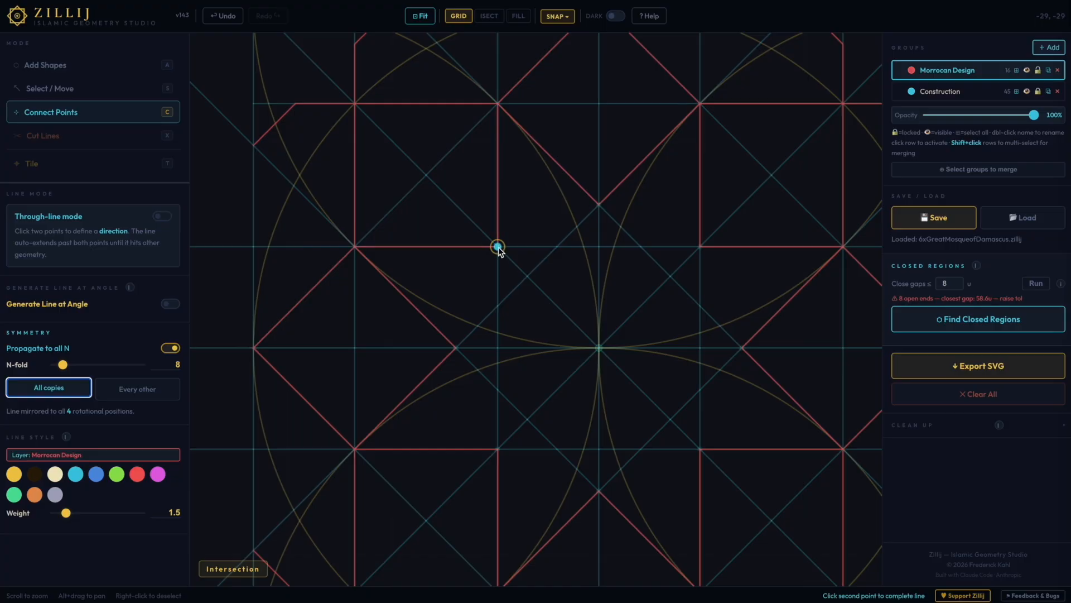
{"action": "left_click", "coordinate": [557, 246]}
{"action": "left_click", "coordinate": [556, 247]}
{"action": "left_click", "coordinate": [597, 208]}
{"action": "scroll", "coordinate": [580, 223], "scroll_direction": "down", "scroll_amount": 5}
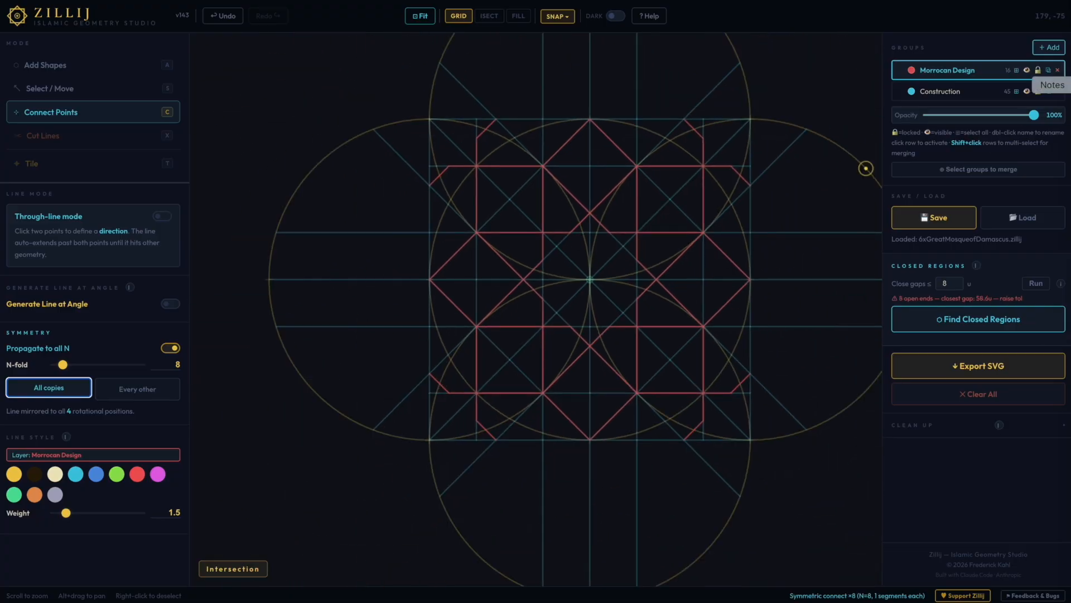
- Hide the Construction group so that only the red design is shown
{"action": "left_click", "coordinate": [1027, 93]}
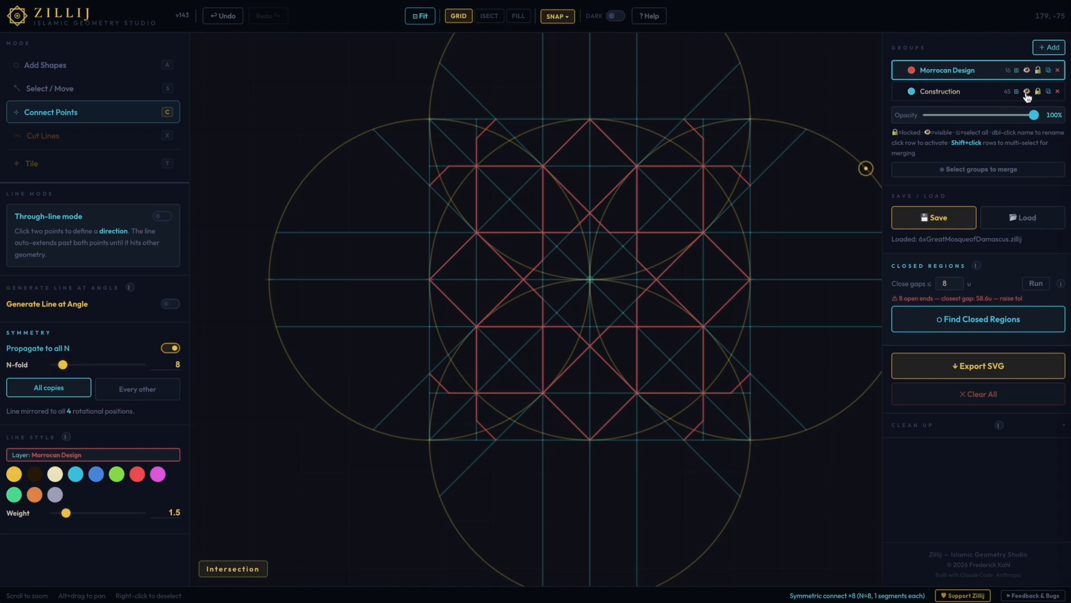
{"action": "left_click", "coordinate": [1027, 92]}
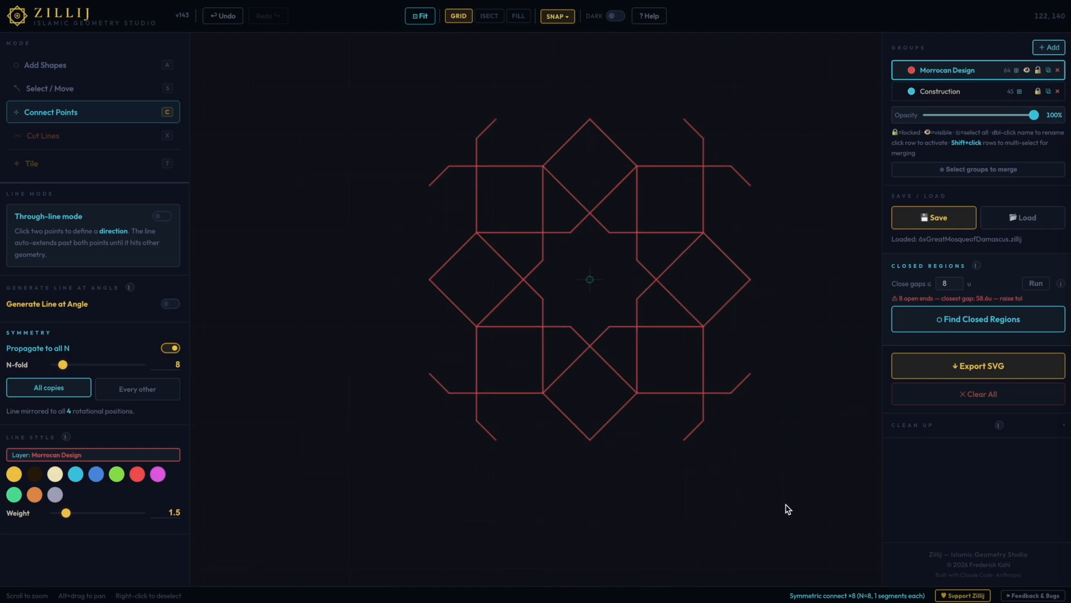
{"action": "scroll", "coordinate": [787, 509], "scroll_direction": "down", "scroll_amount": 3}
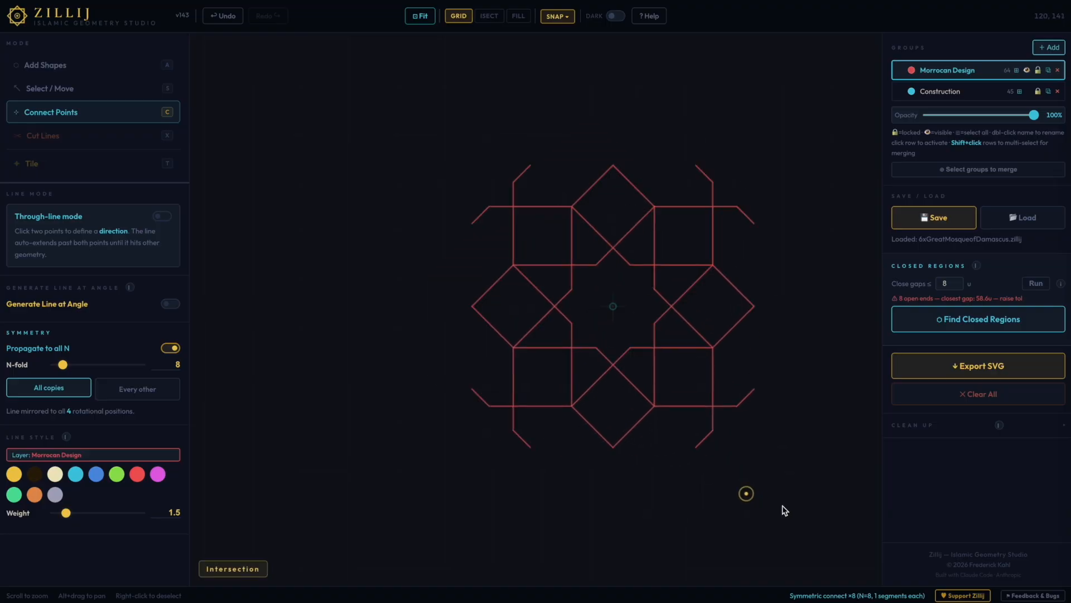
{"action": "scroll", "coordinate": [785, 510], "scroll_direction": "up", "scroll_amount": 1}
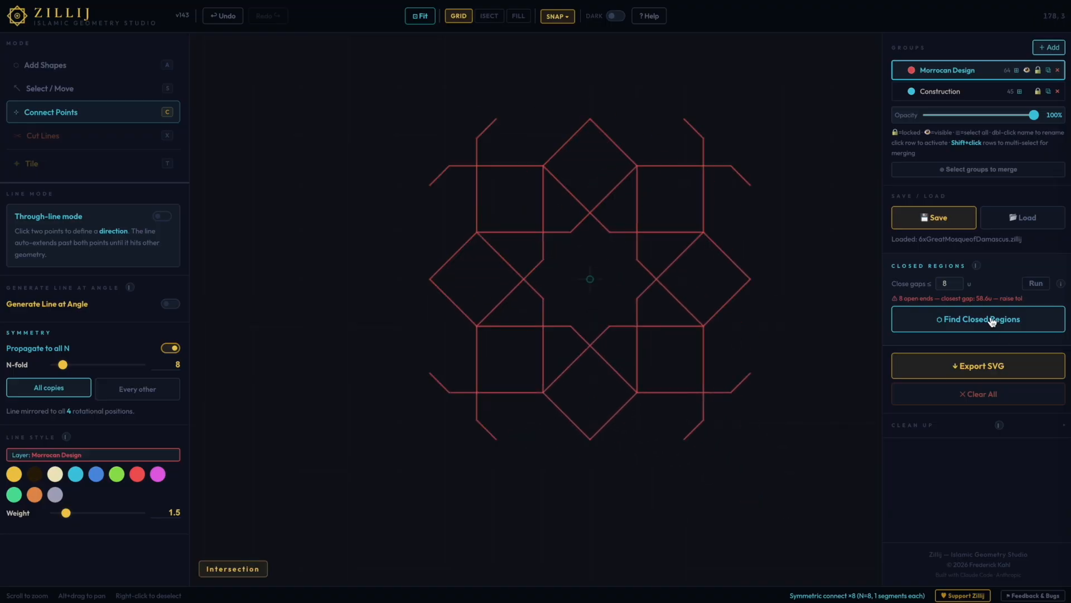
- Save the project as Demo2 in the work folder
{"action": "left_click", "coordinate": [927, 219]}
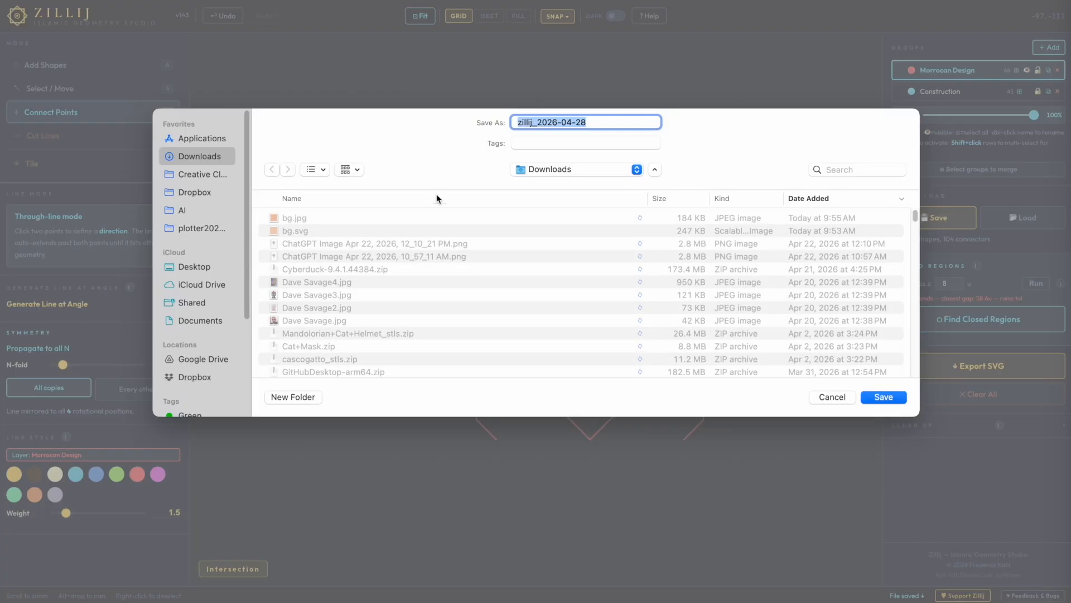
{"action": "left_click", "coordinate": [585, 172]}
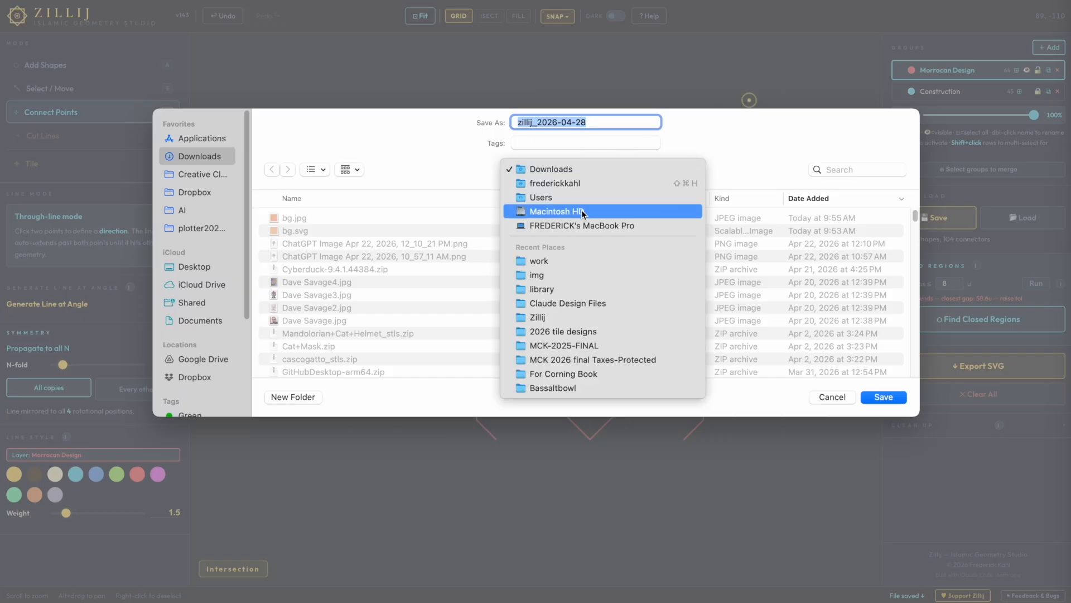
{"action": "left_click", "coordinate": [556, 259]}
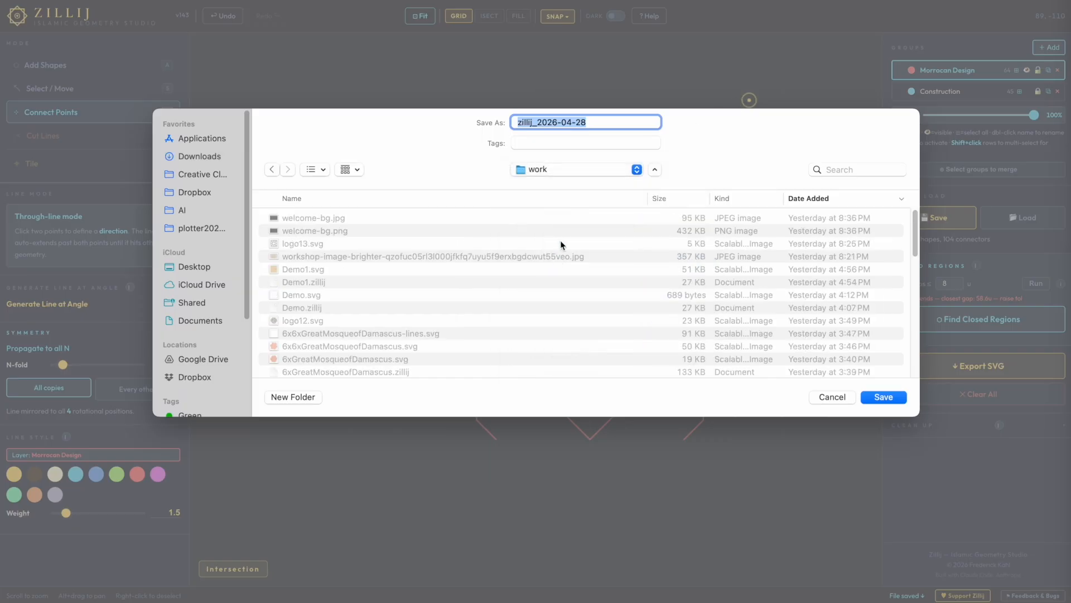
{"action": "type", "text": "Demo"}
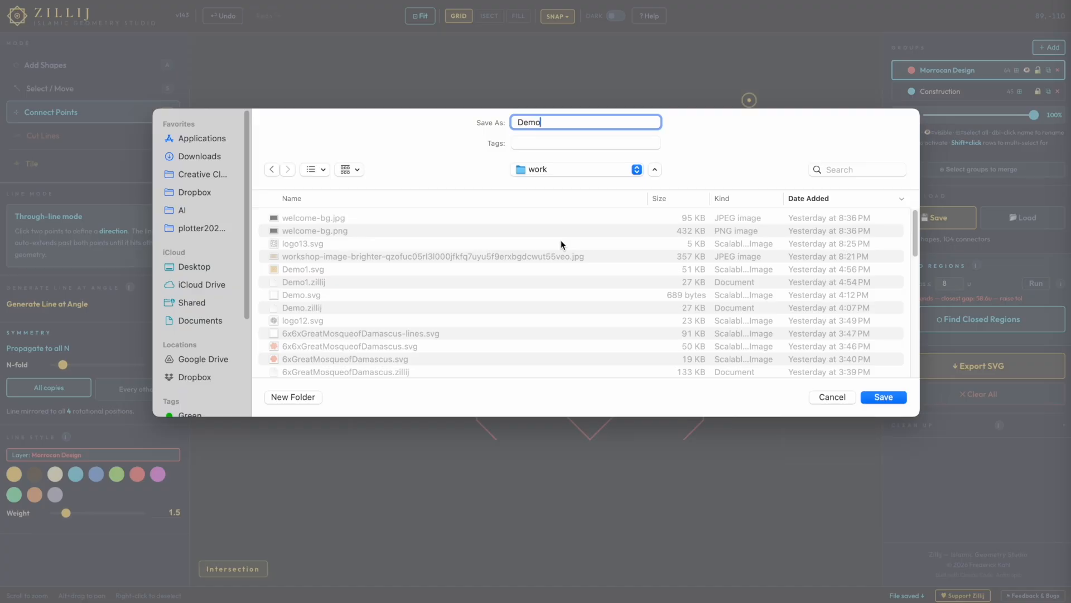
{"action": "type", "text": "1"}
{"action": "key", "text": "Return"}
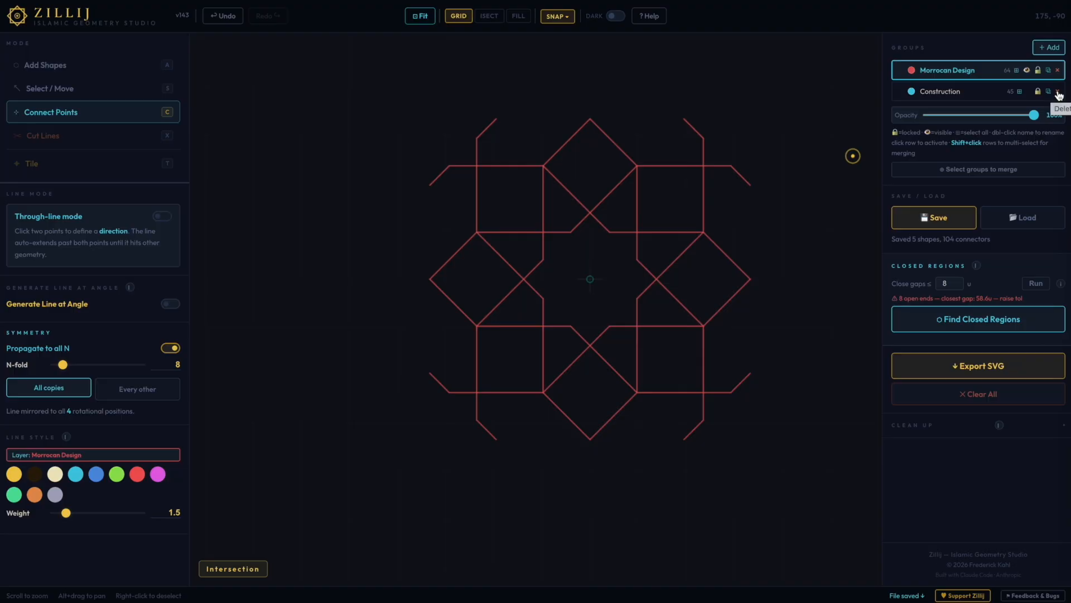
- Delete the Construction group and its shapes from the project
{"action": "left_click", "coordinate": [1058, 93]}
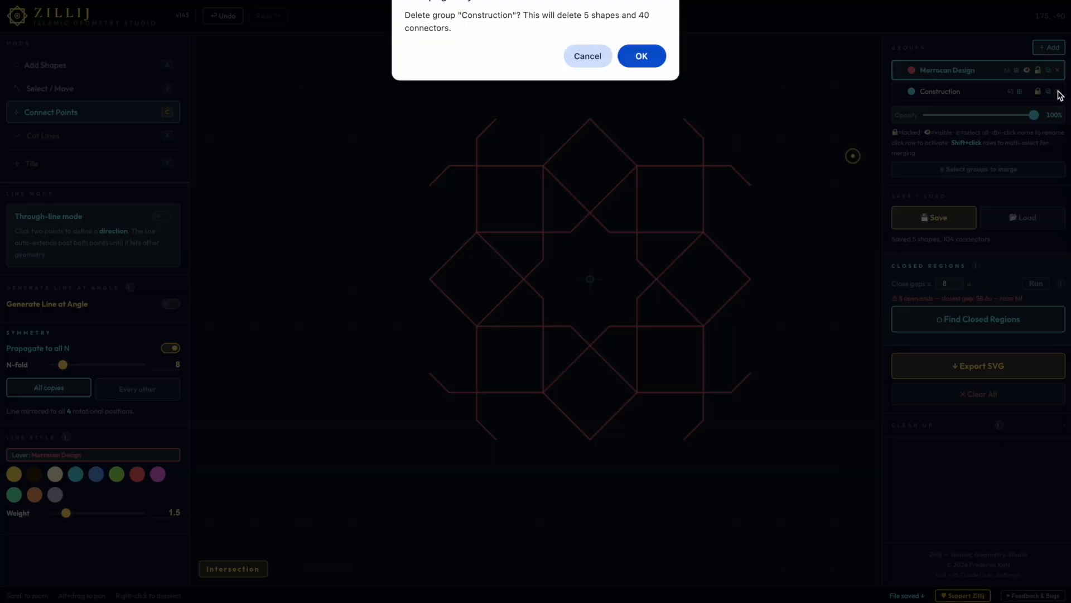
{"action": "left_click", "coordinate": [652, 55]}
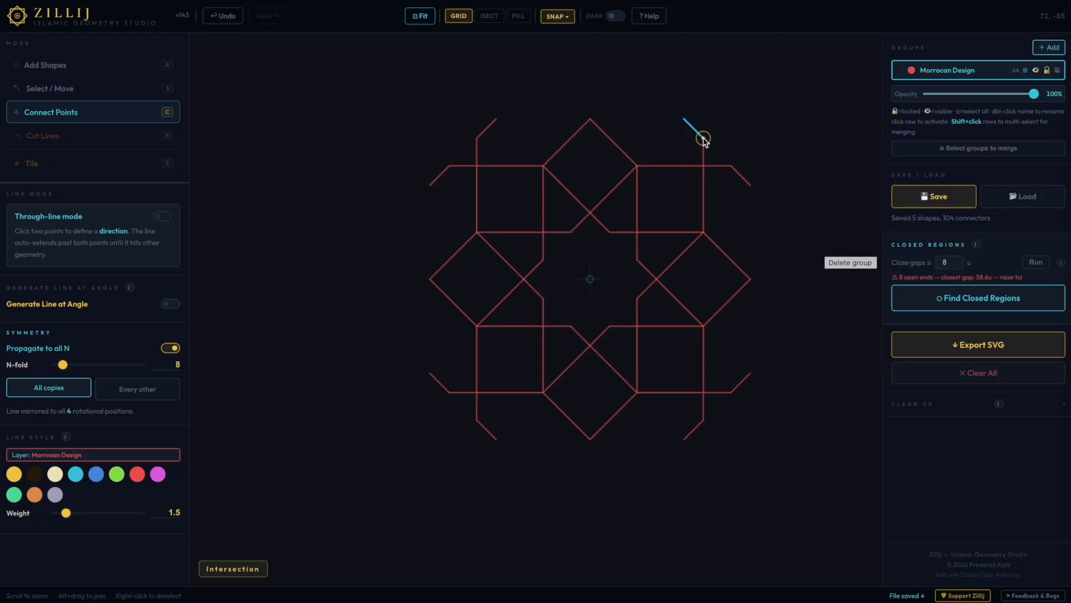
- Set up a square tessellation of 4 columns and 4 rows with the step auto-detected from the shape, and preview it
{"action": "left_click", "coordinate": [88, 164]}
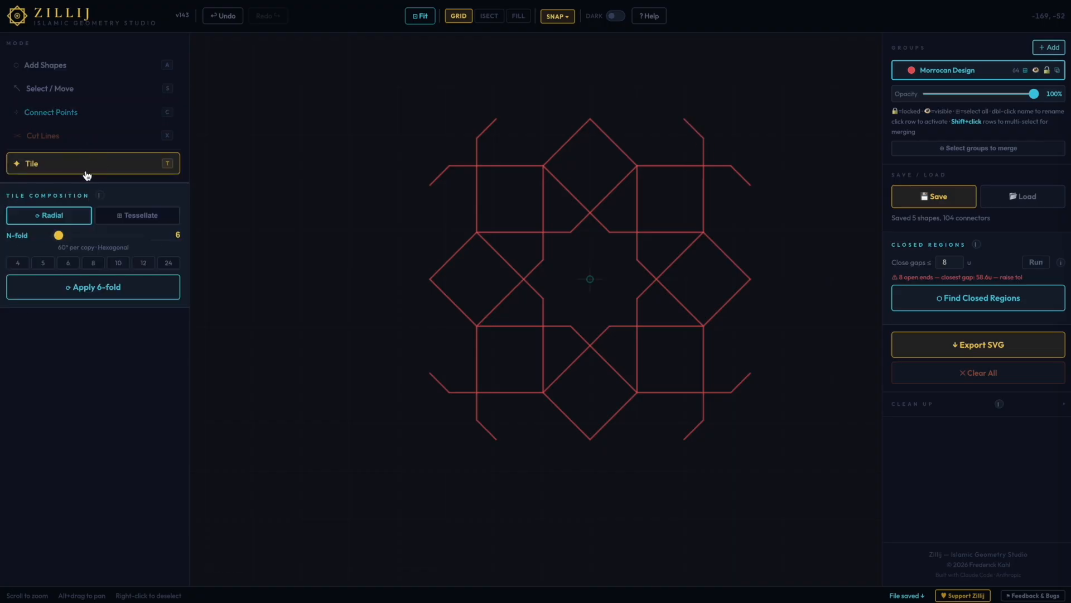
{"action": "left_click", "coordinate": [135, 220]}
{"action": "left_click", "coordinate": [58, 218]}
{"action": "left_click", "coordinate": [125, 222]}
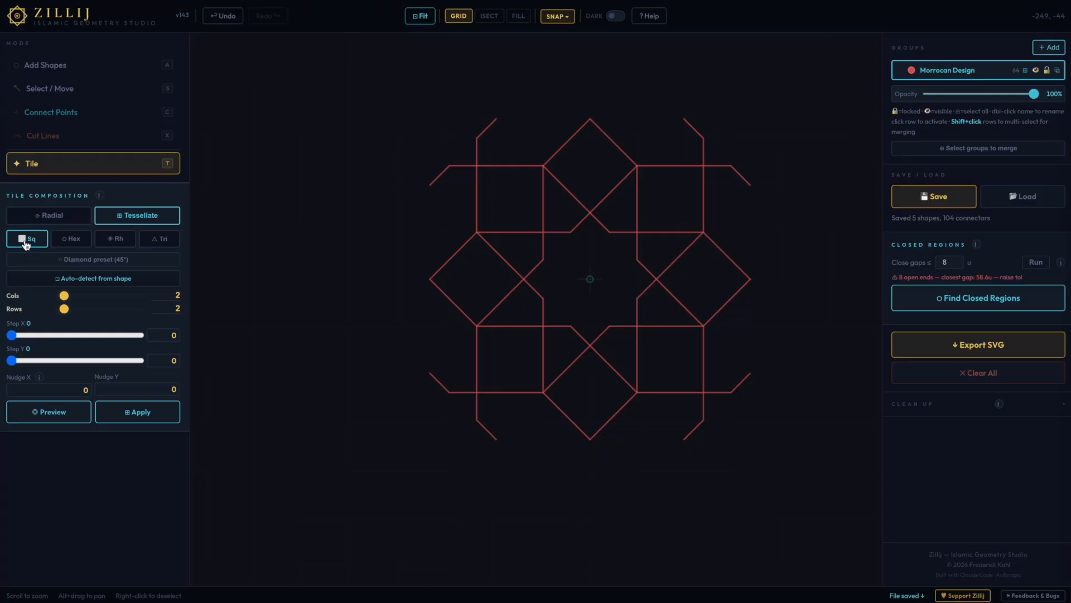
{"action": "left_click", "coordinate": [82, 284]}
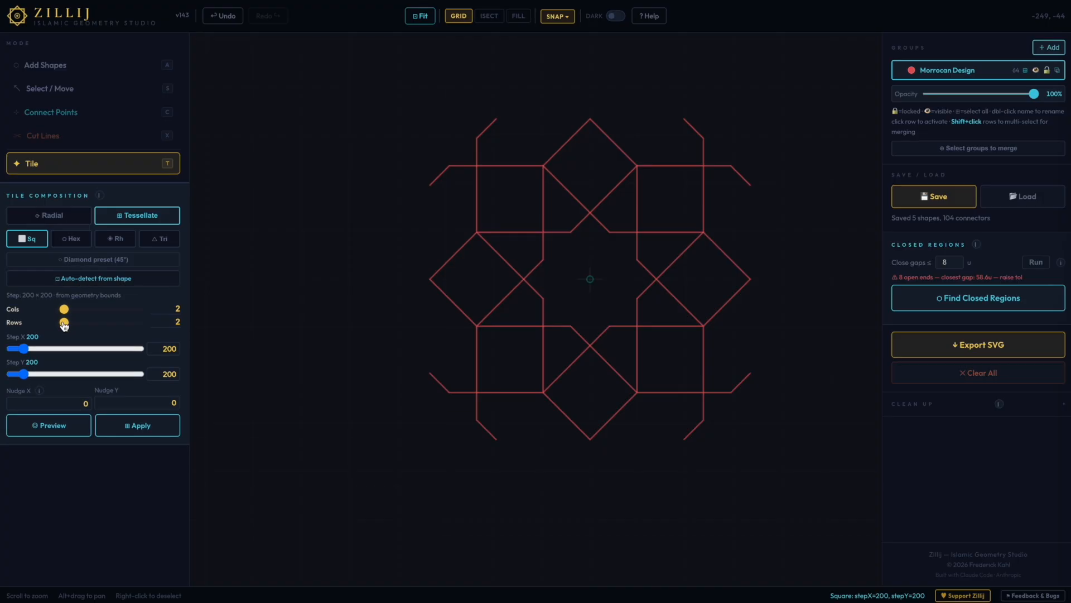
{"action": "left_click_drag", "start_coordinate": [63, 311], "coordinate": [83, 321]}
{"action": "left_click", "coordinate": [65, 431]}
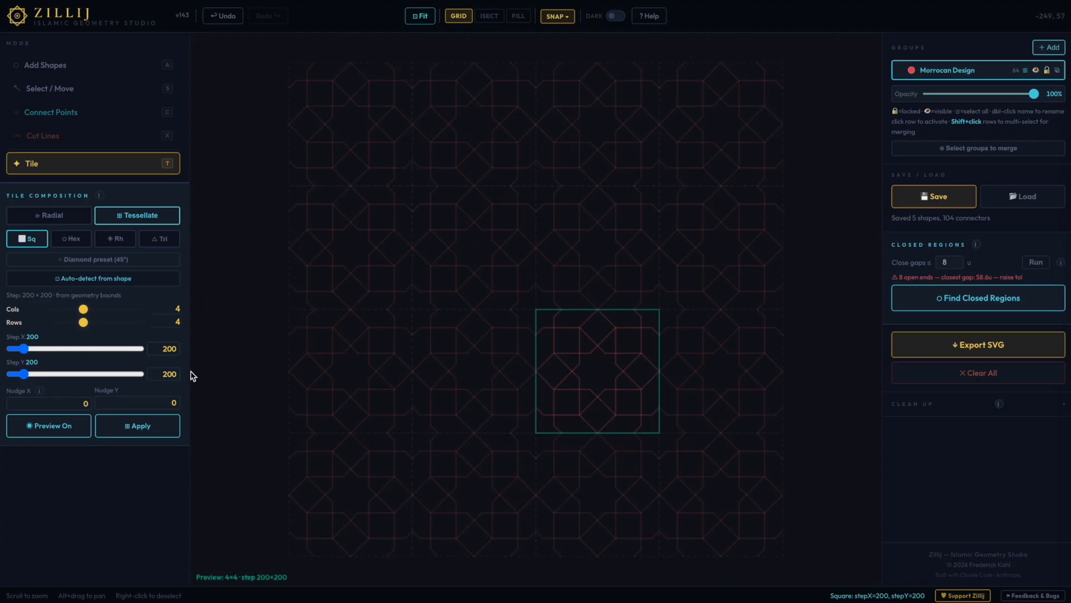
- Try tile steps of 181 in X and 178 in Y, restore the auto-detected step and turn the preview off
{"action": "mouse_move", "coordinate": [24, 348]}
{"action": "left_mouse_down"}
{"action": "mouse_move", "coordinate": [48, 346]}
{"action": "mouse_move", "coordinate": [19, 350]}
{"action": "left_mouse_up"}
{"action": "left_click_drag", "start_coordinate": [13, 350], "coordinate": [22, 374]}
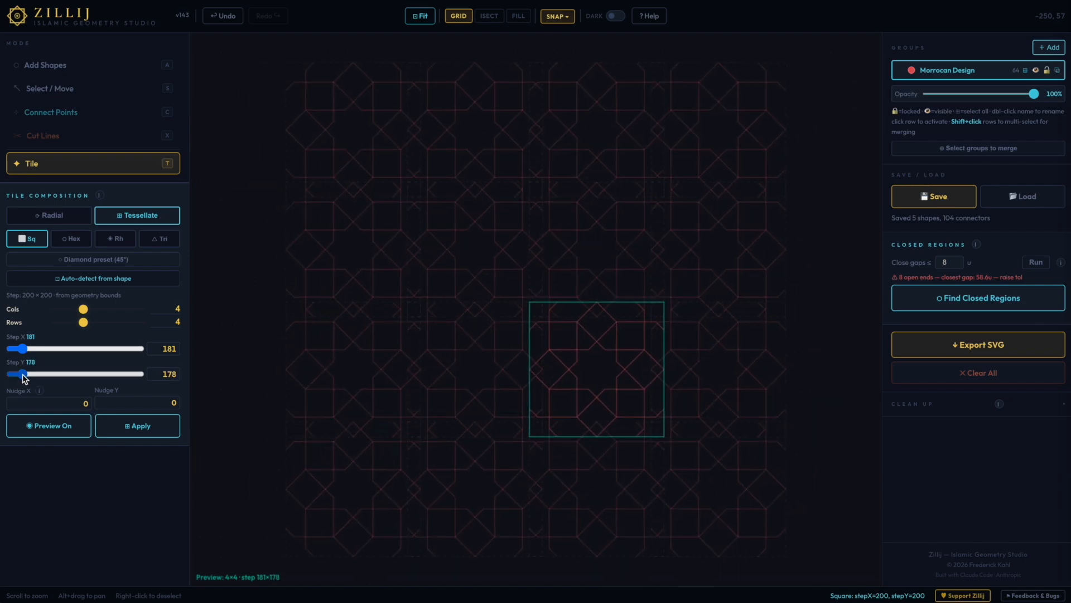
{"action": "left_click", "coordinate": [74, 286]}
{"action": "left_click", "coordinate": [49, 427]}
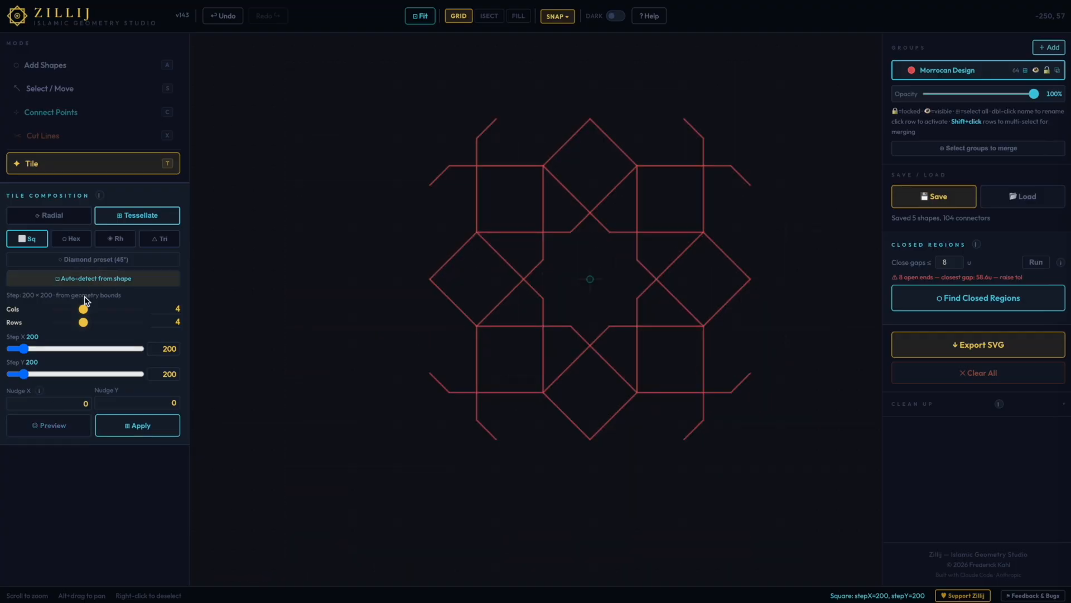
- Apply the 4 by 4 square tessellation to the design
{"action": "left_click", "coordinate": [56, 425]}
{"action": "left_click", "coordinate": [150, 430]}
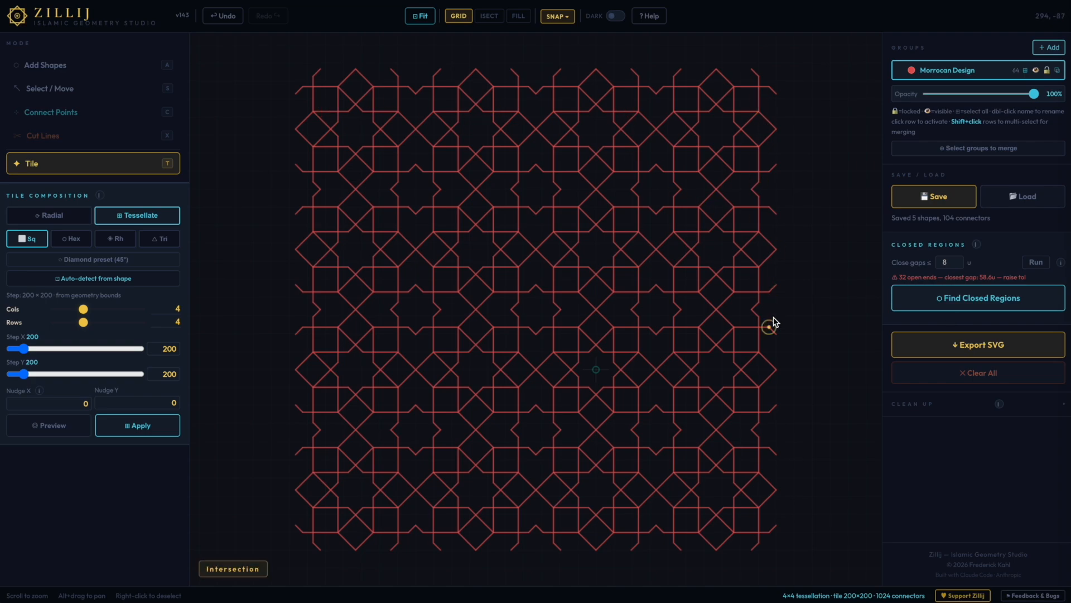
- Find the closed regions of the tessellation and set the maximum number of groups to 20
{"action": "left_click", "coordinate": [1001, 308]}
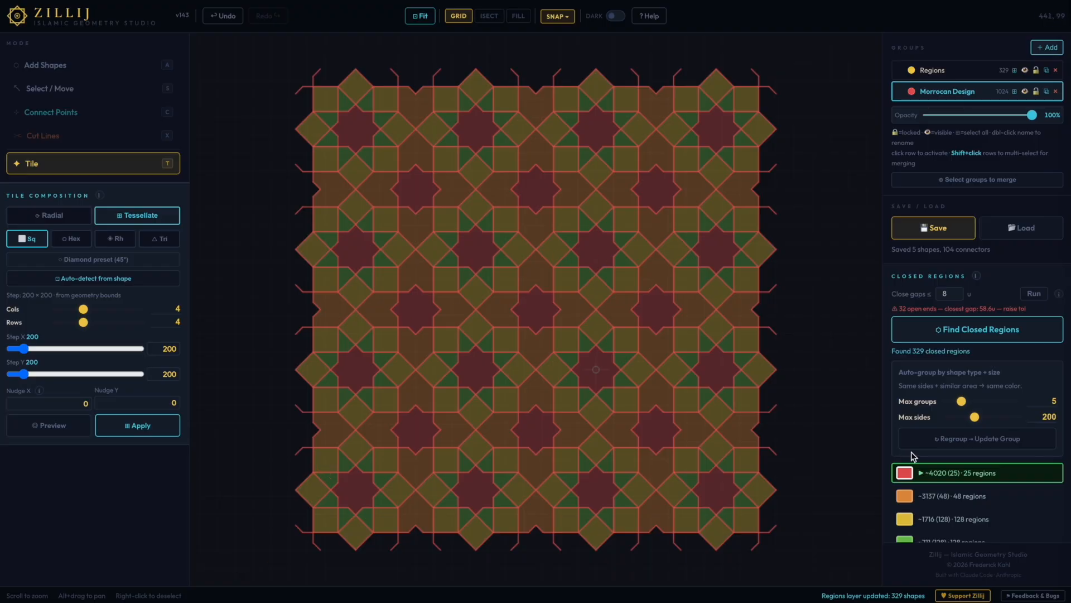
{"action": "left_click_drag", "start_coordinate": [967, 402], "coordinate": [1028, 413]}
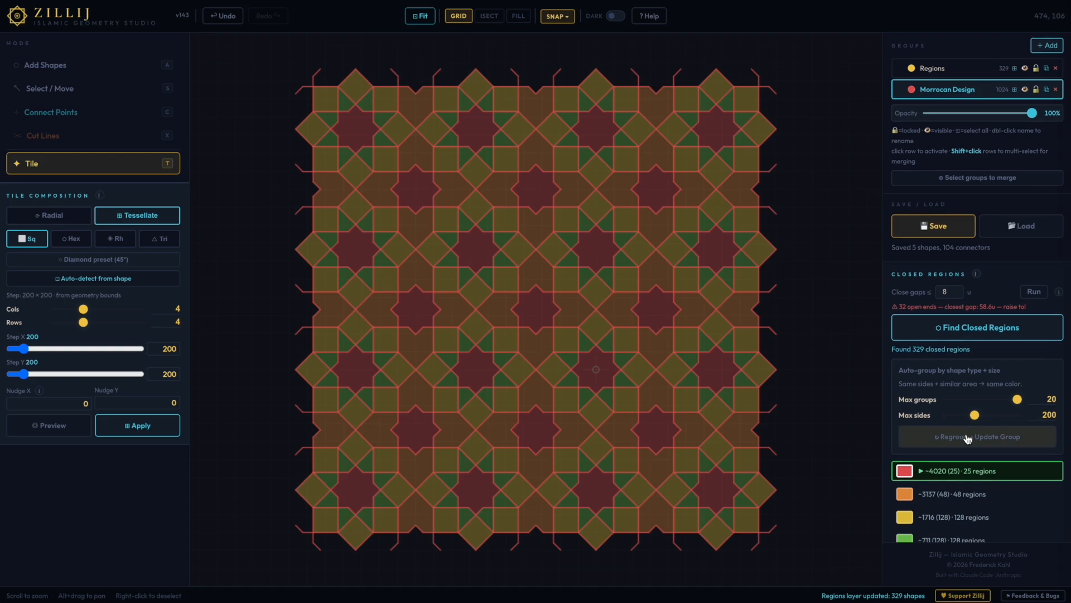
- Recolour the eight-pointed star region group to bright green, RGB 10, 235, 36
{"action": "scroll", "coordinate": [968, 439], "scroll_direction": "down", "scroll_amount": 3}
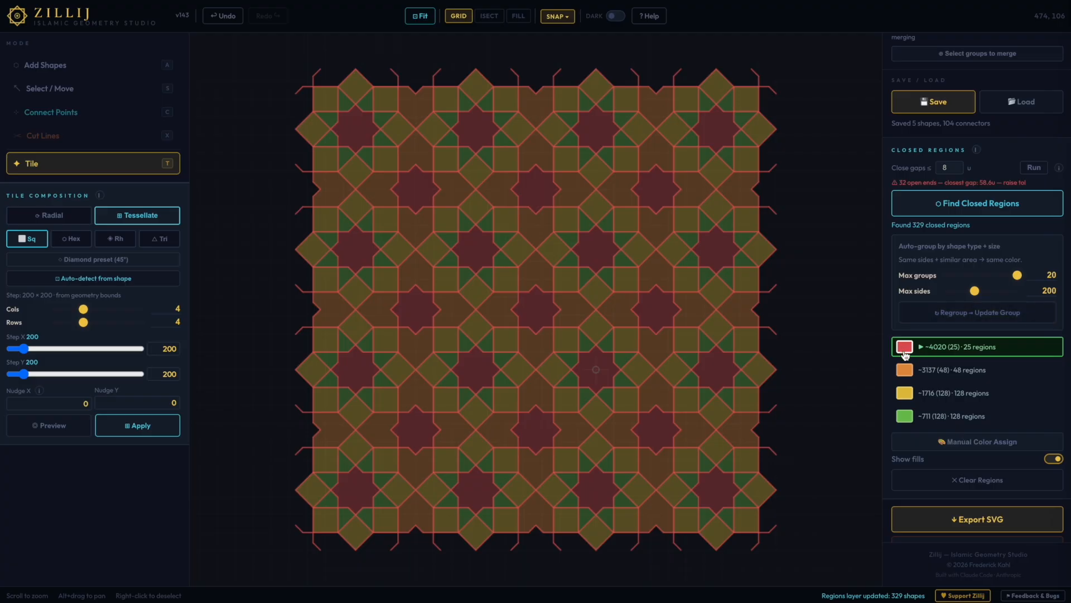
{"action": "left_click", "coordinate": [905, 351]}
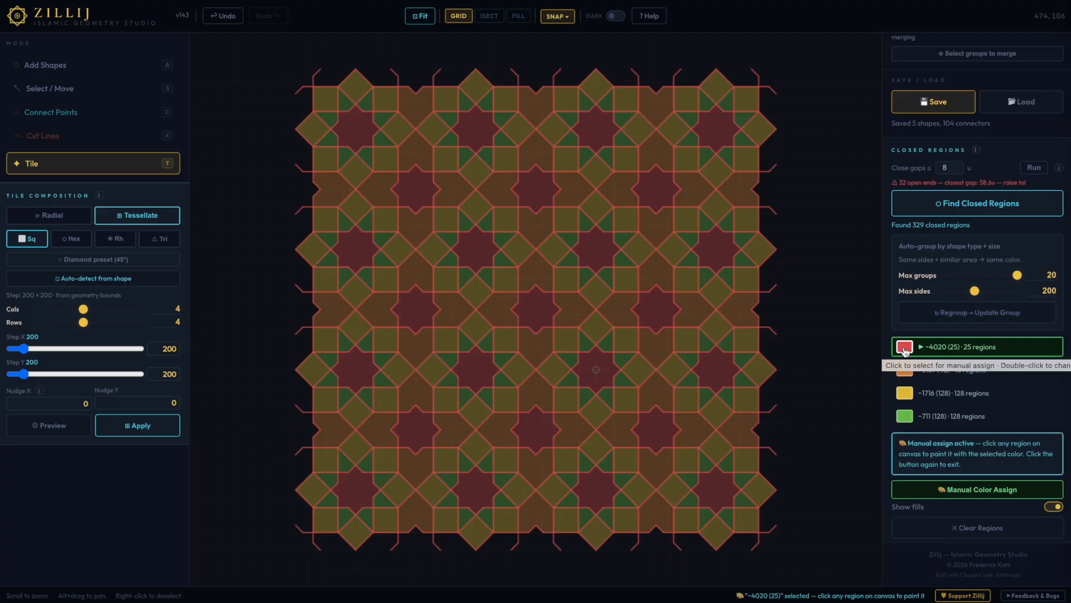
{"action": "double_click", "coordinate": [905, 351]}
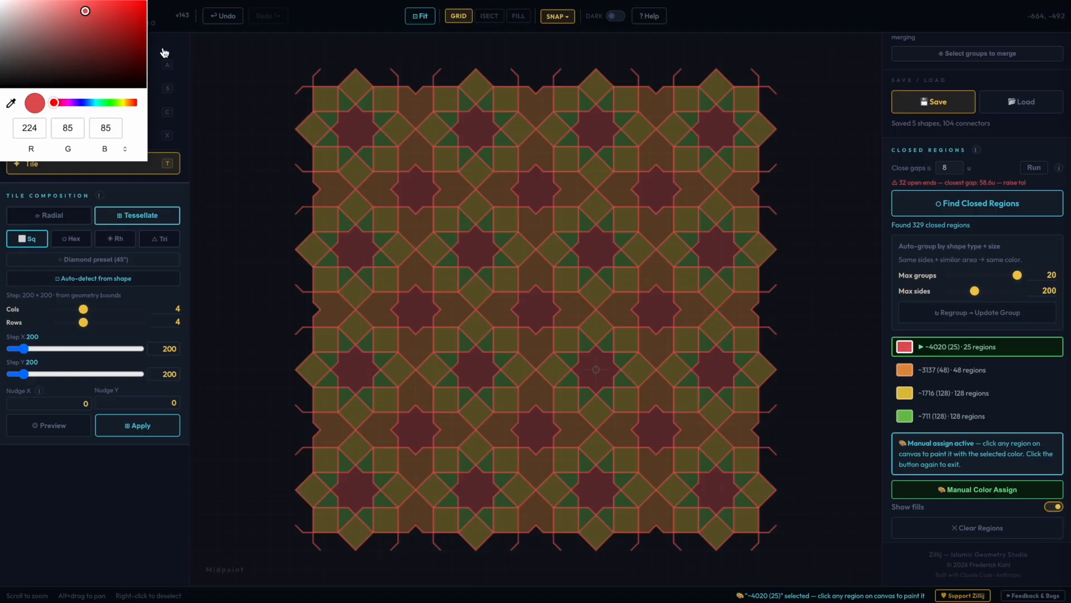
{"action": "left_click", "coordinate": [109, 103]}
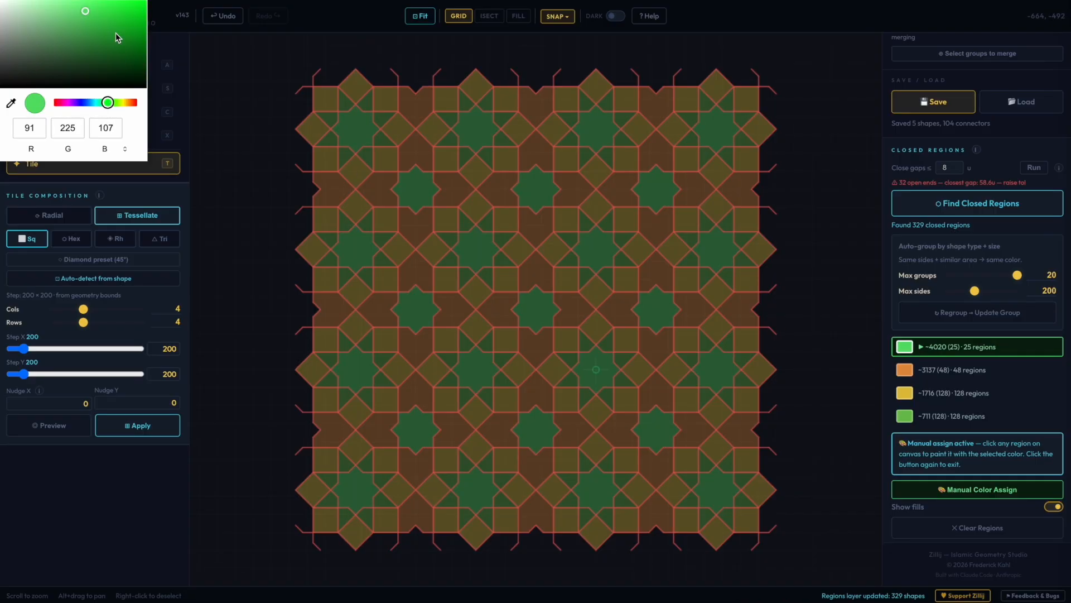
{"action": "left_click", "coordinate": [139, 9]}
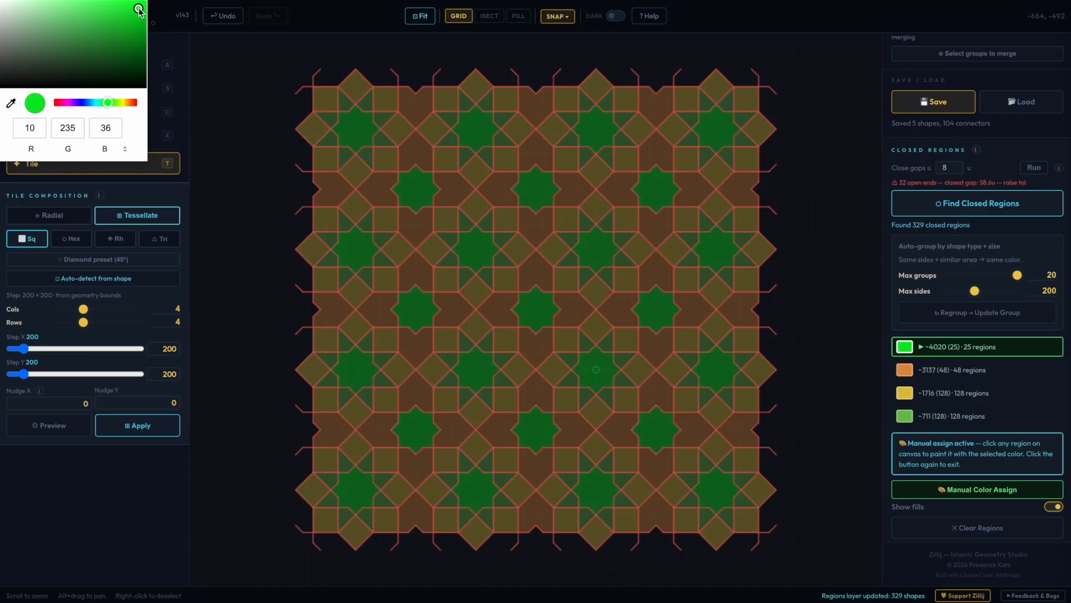
{"action": "left_click", "coordinate": [193, 84]}
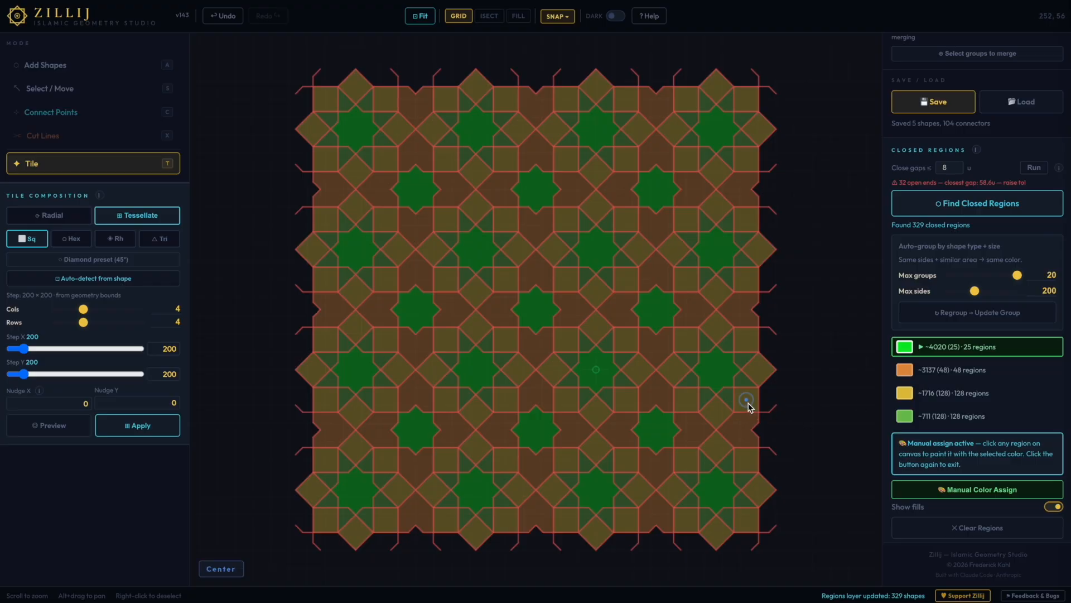
- Paint the four squares around one star in the rightmost column with the stars' green by manual colour assignment
{"action": "left_click", "coordinate": [687, 407]}
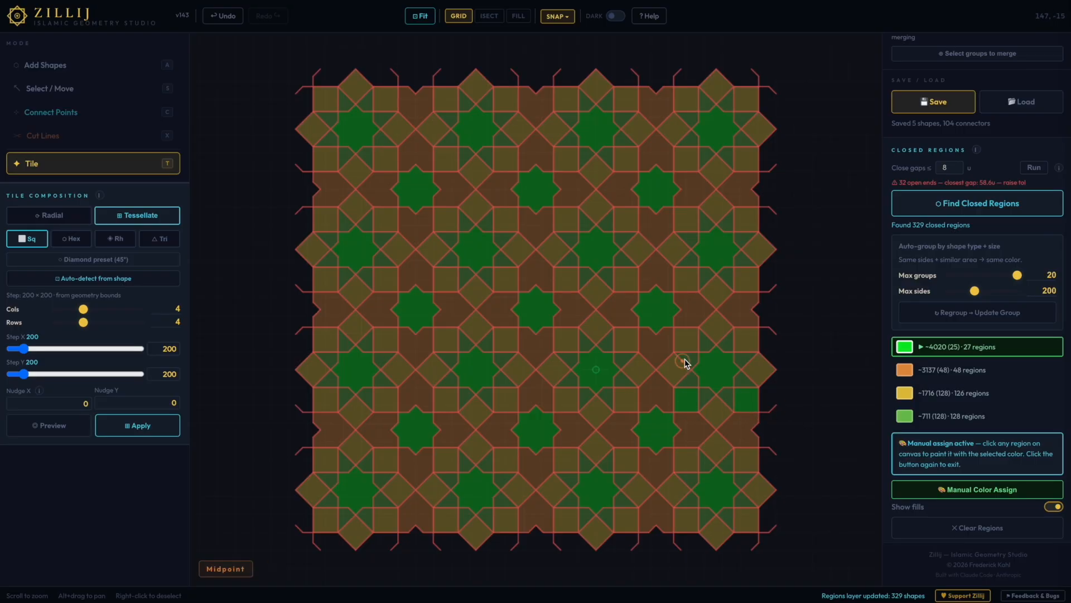
{"action": "left_click", "coordinate": [685, 340]}
{"action": "left_click", "coordinate": [743, 340]}
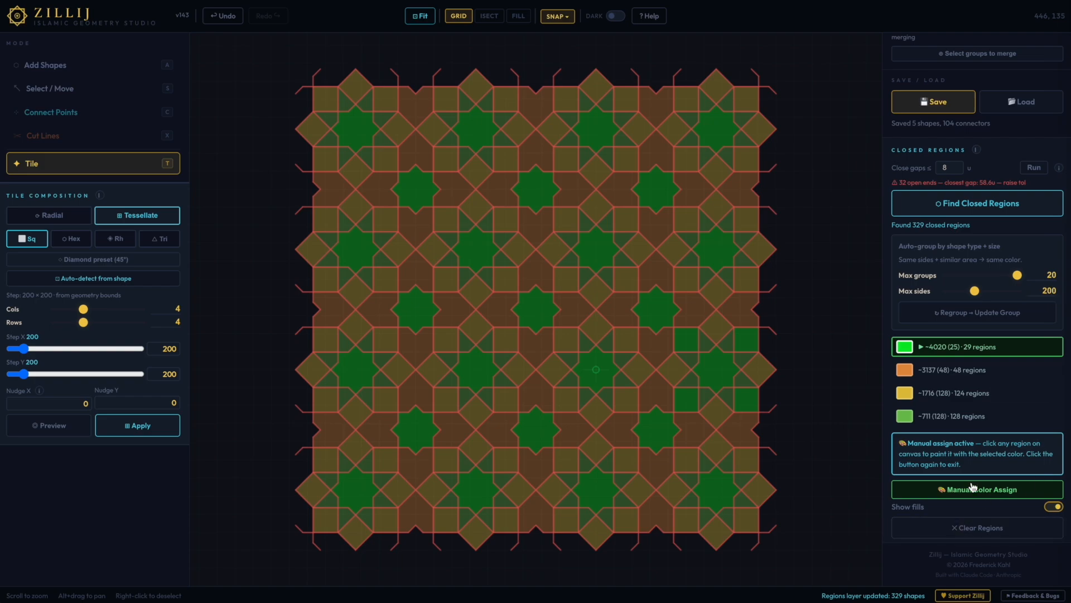
- Export the coloured pattern as an SVG named Demo2 in the work folder
{"action": "scroll", "coordinate": [972, 488], "scroll_direction": "down", "scroll_amount": 2}
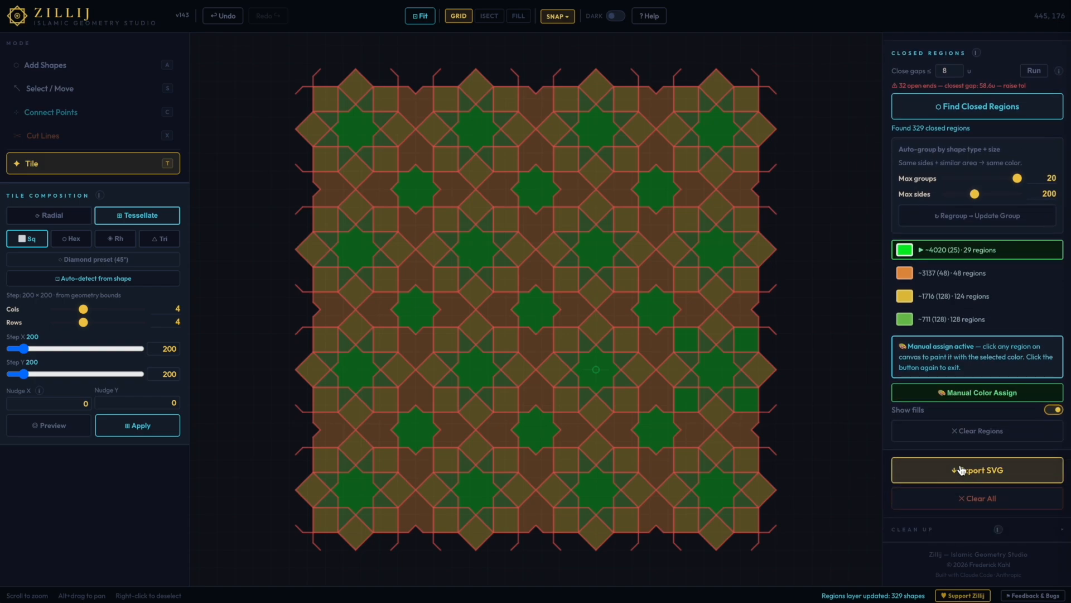
{"action": "left_click", "coordinate": [946, 473]}
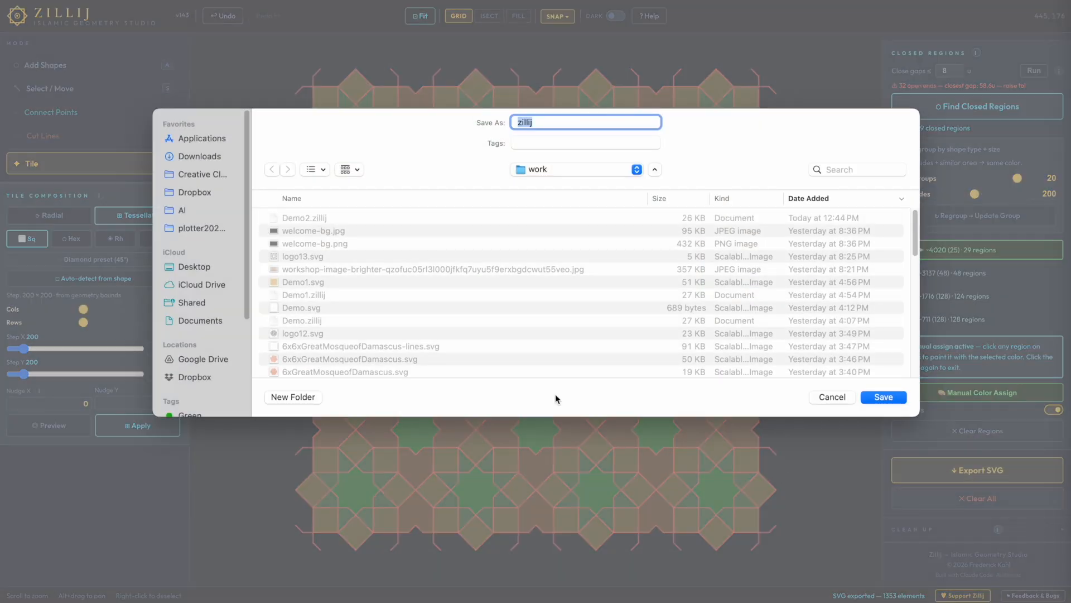
{"action": "type", "text": "Demo2"}
{"action": "key", "text": "Return"}
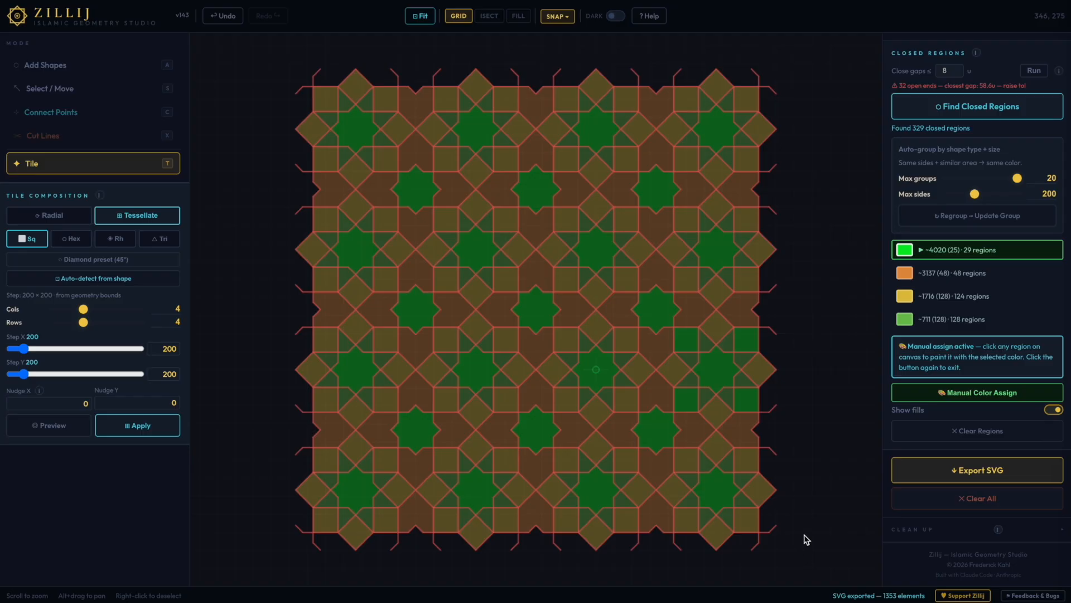
- View the tip options for supporting Zillij and skip them for now
{"action": "left_click", "coordinate": [1047, 598]}
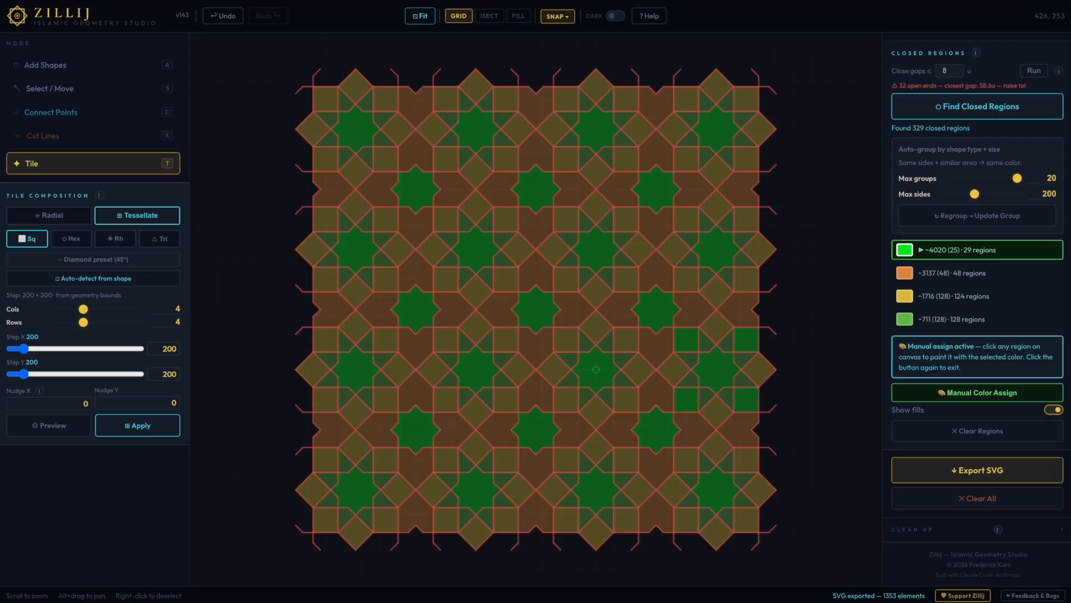
{"action": "left_click", "coordinate": [966, 596]}
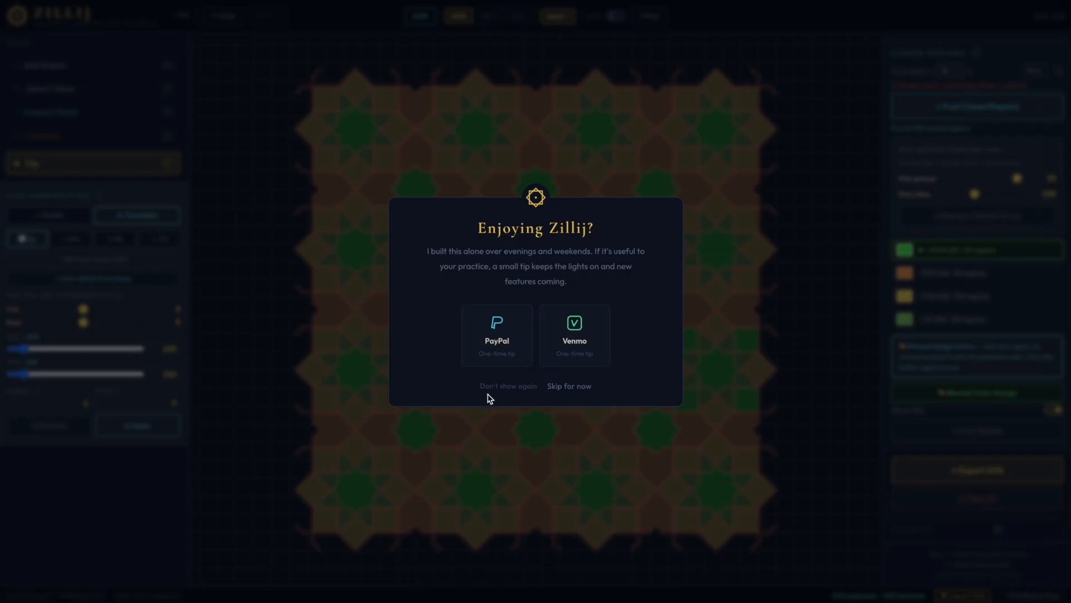
{"action": "left_click", "coordinate": [577, 389]}
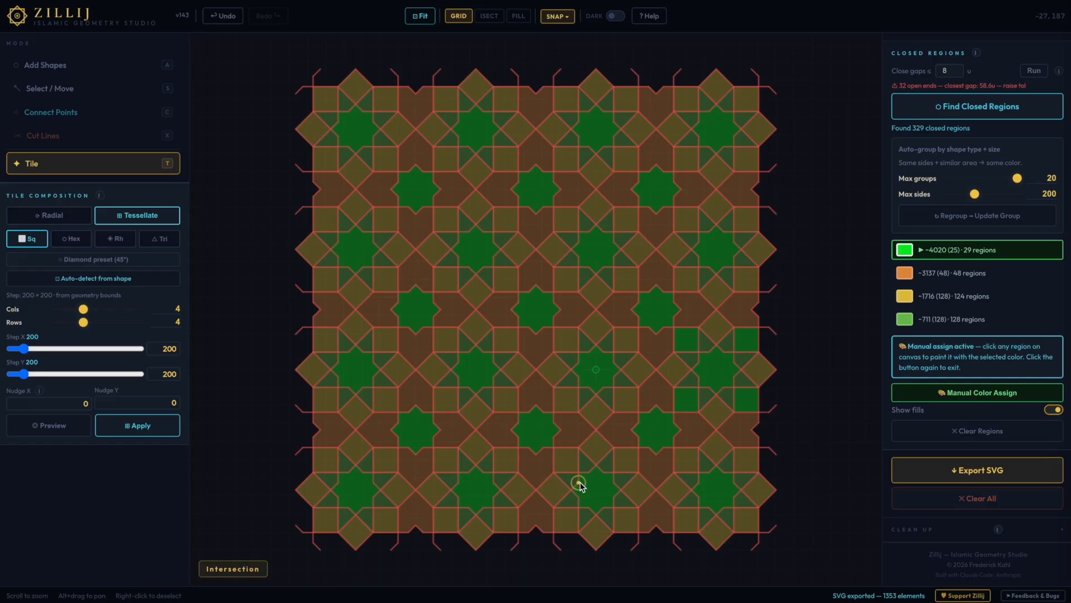